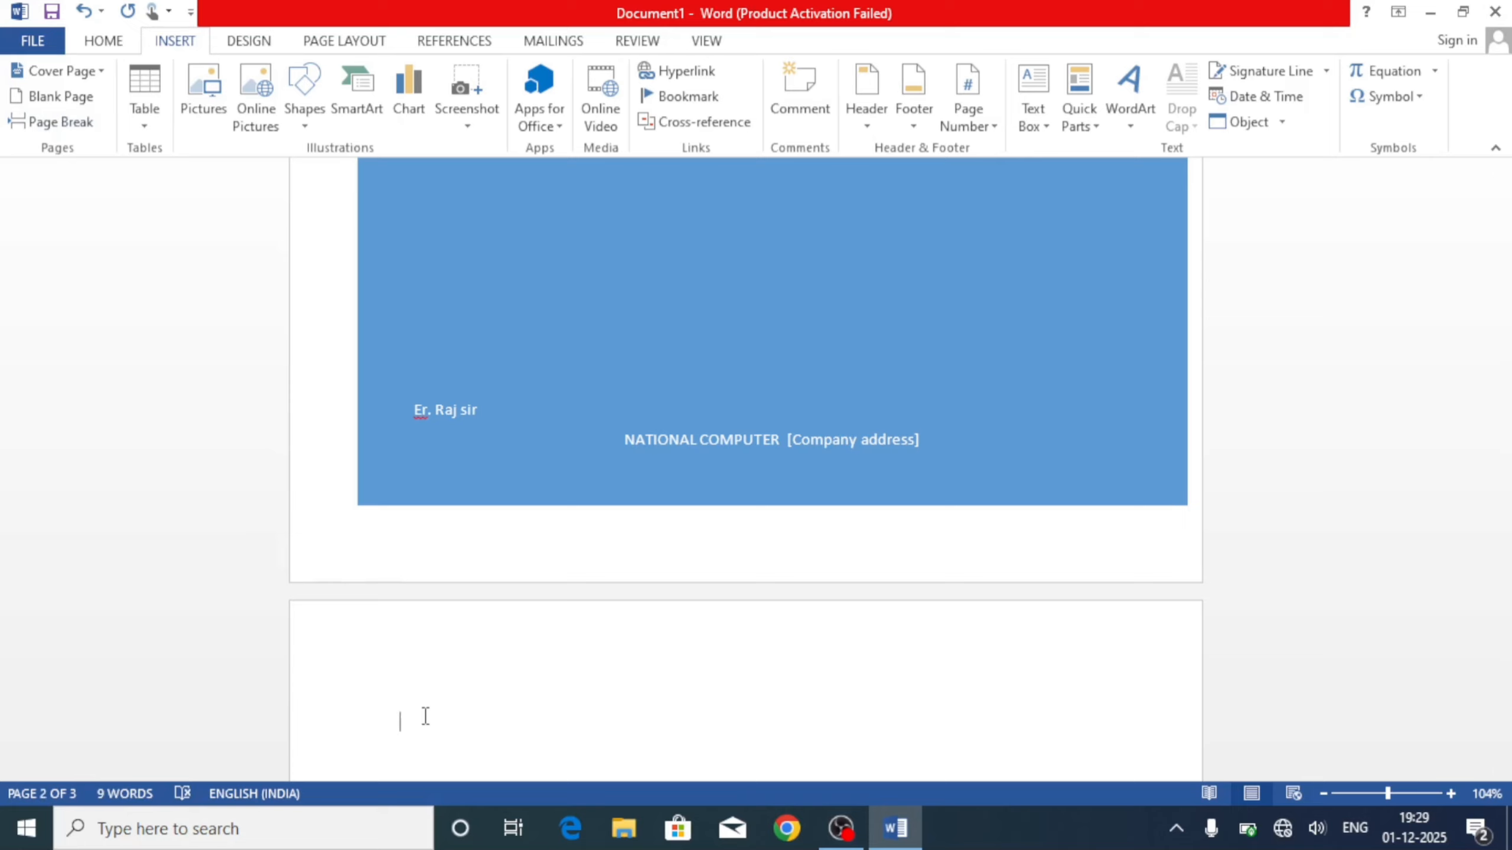
Generate sample paragraphs on the empty page below the cover page with the =rand() function.
{"action": "type", "text": "=ra"}
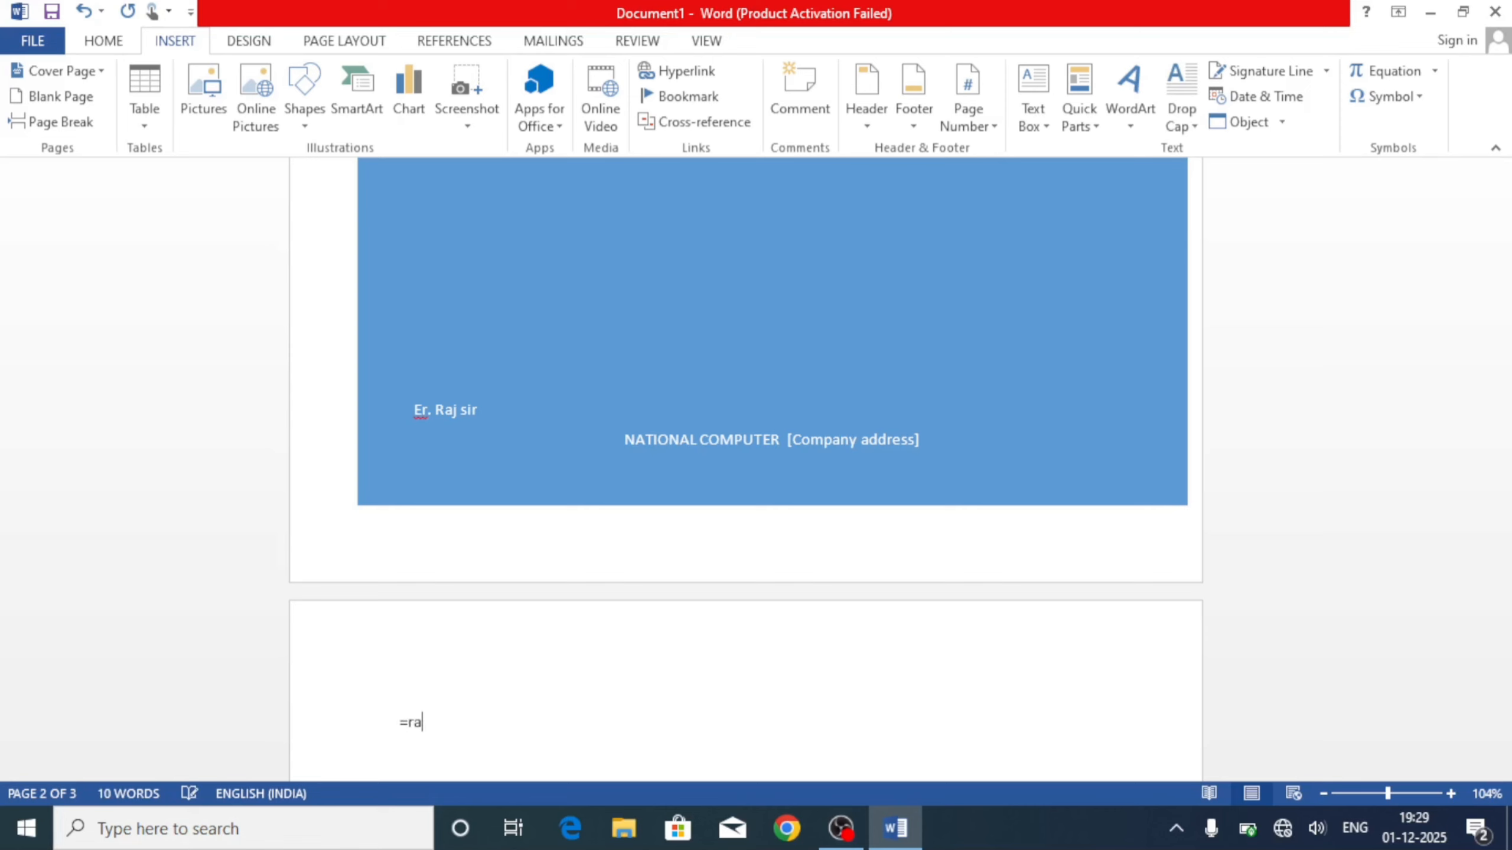
{"action": "type", "text": "nd()"}
{"action": "key", "text": "Return"}
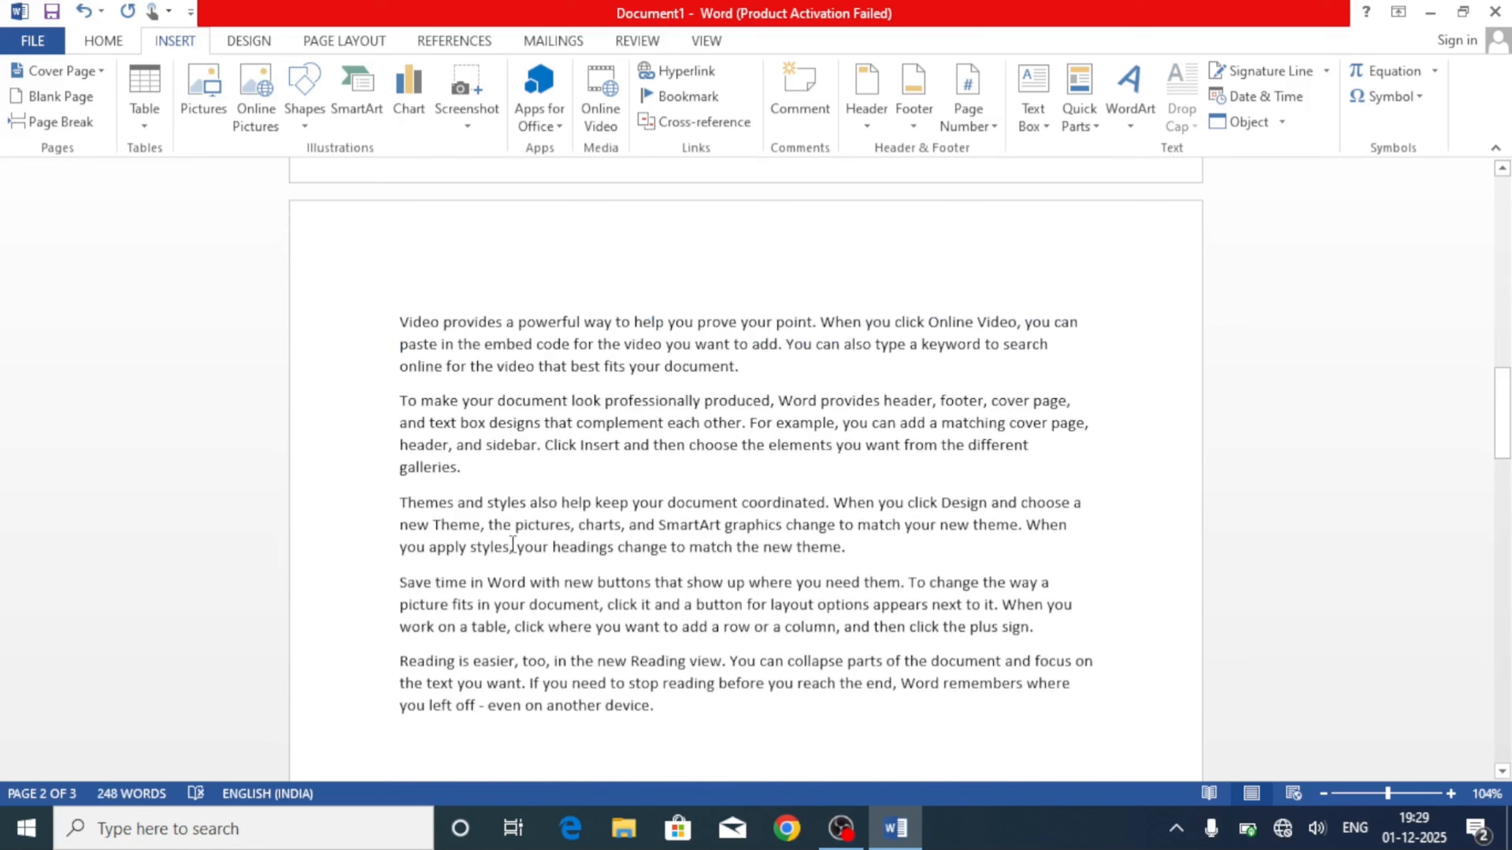
Insert a page break after the second paragraph, at the end of the word "galleries.", and view the moved text.
{"action": "left_click", "coordinate": [474, 467]}
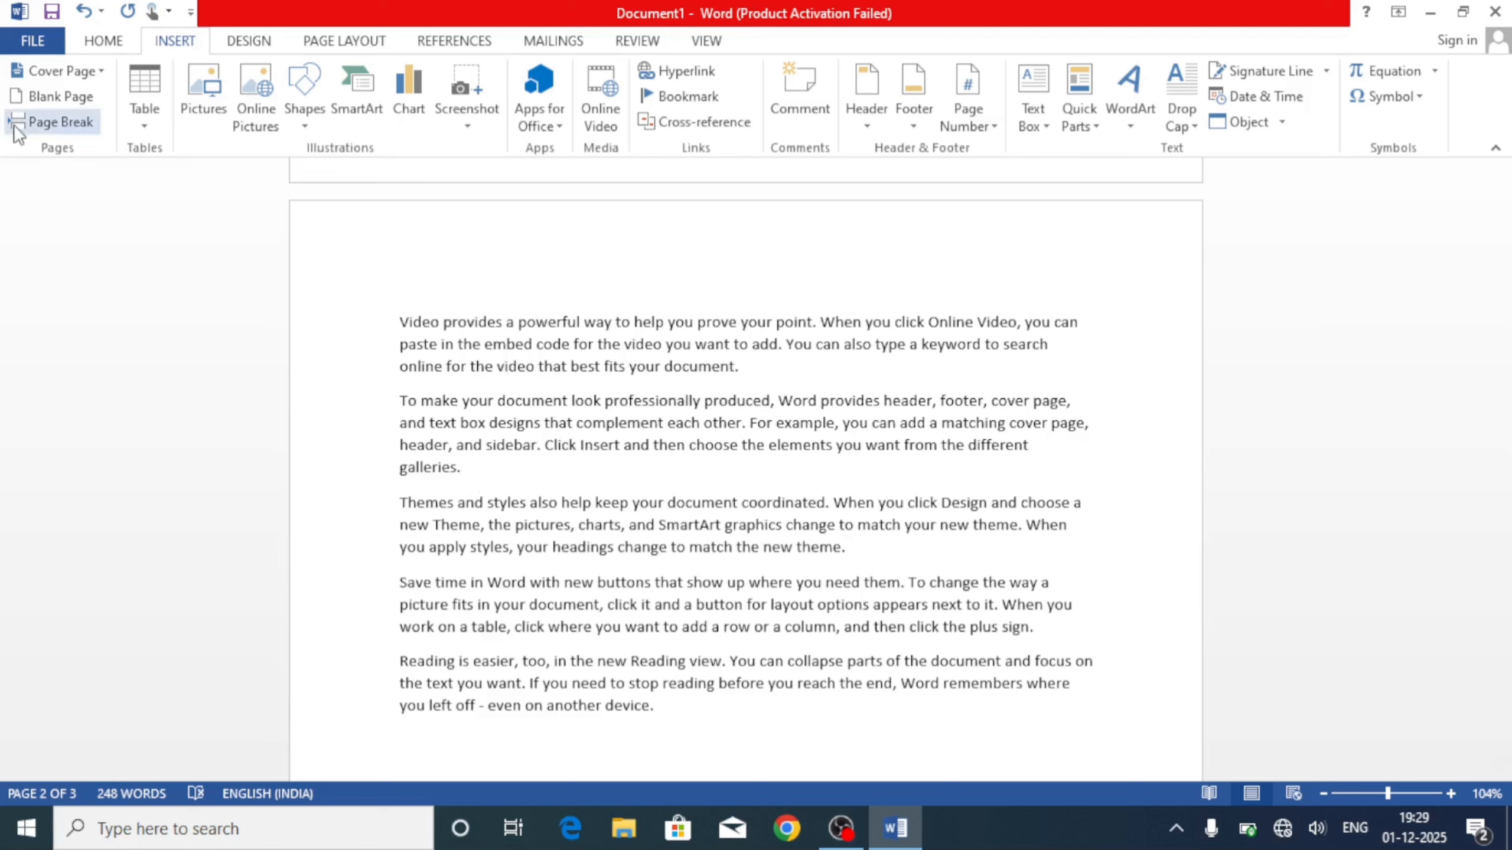
{"action": "left_click", "coordinate": [55, 126]}
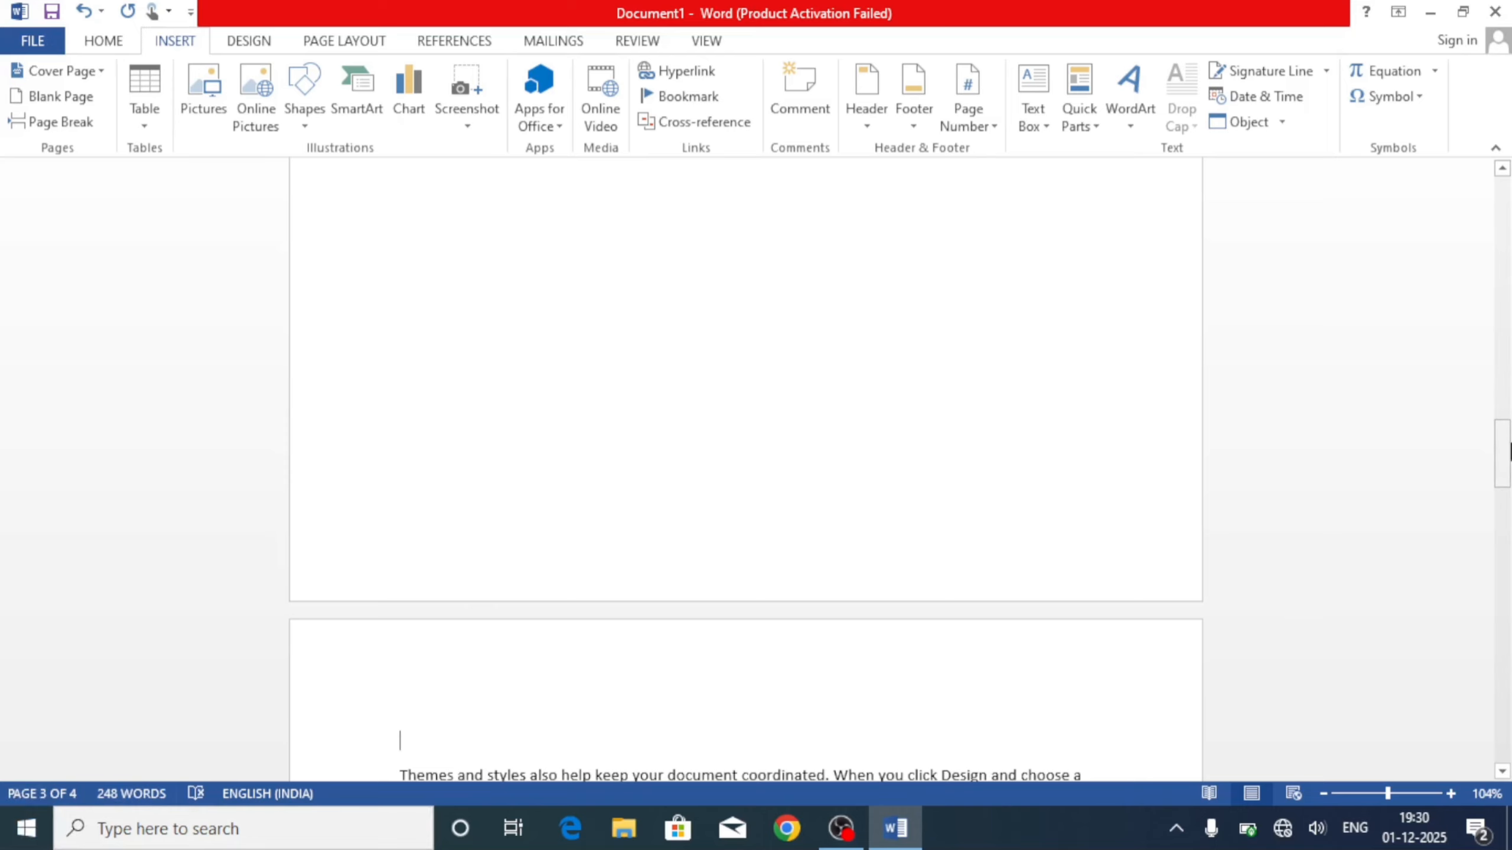
{"action": "left_click_drag", "start_coordinate": [1508, 452], "coordinate": [1510, 504]}
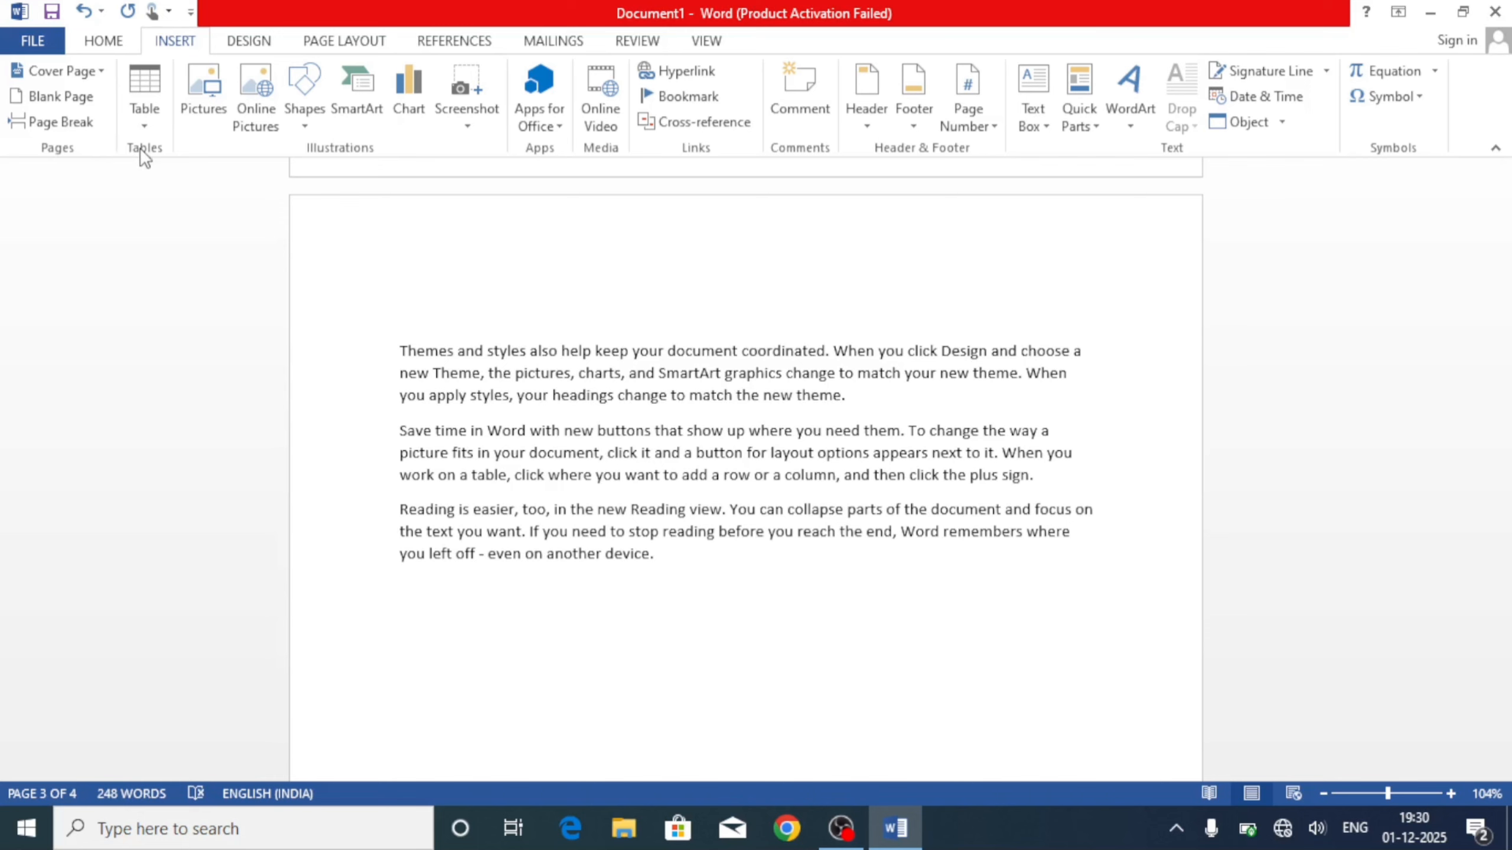
Close the current document without saving its changes.
{"action": "left_click", "coordinate": [32, 41]}
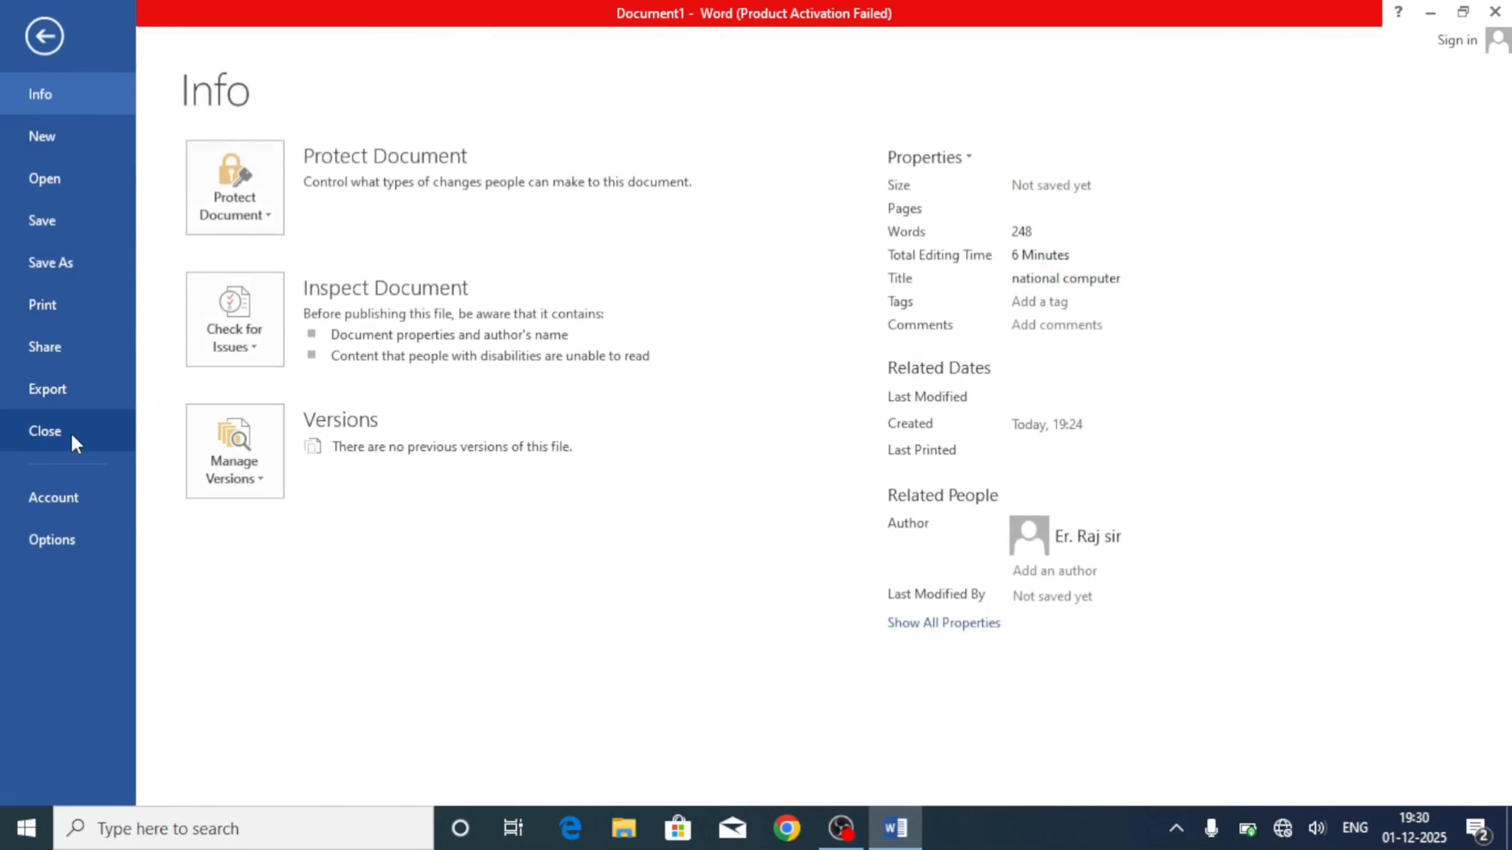
{"action": "key", "text": "Escape"}
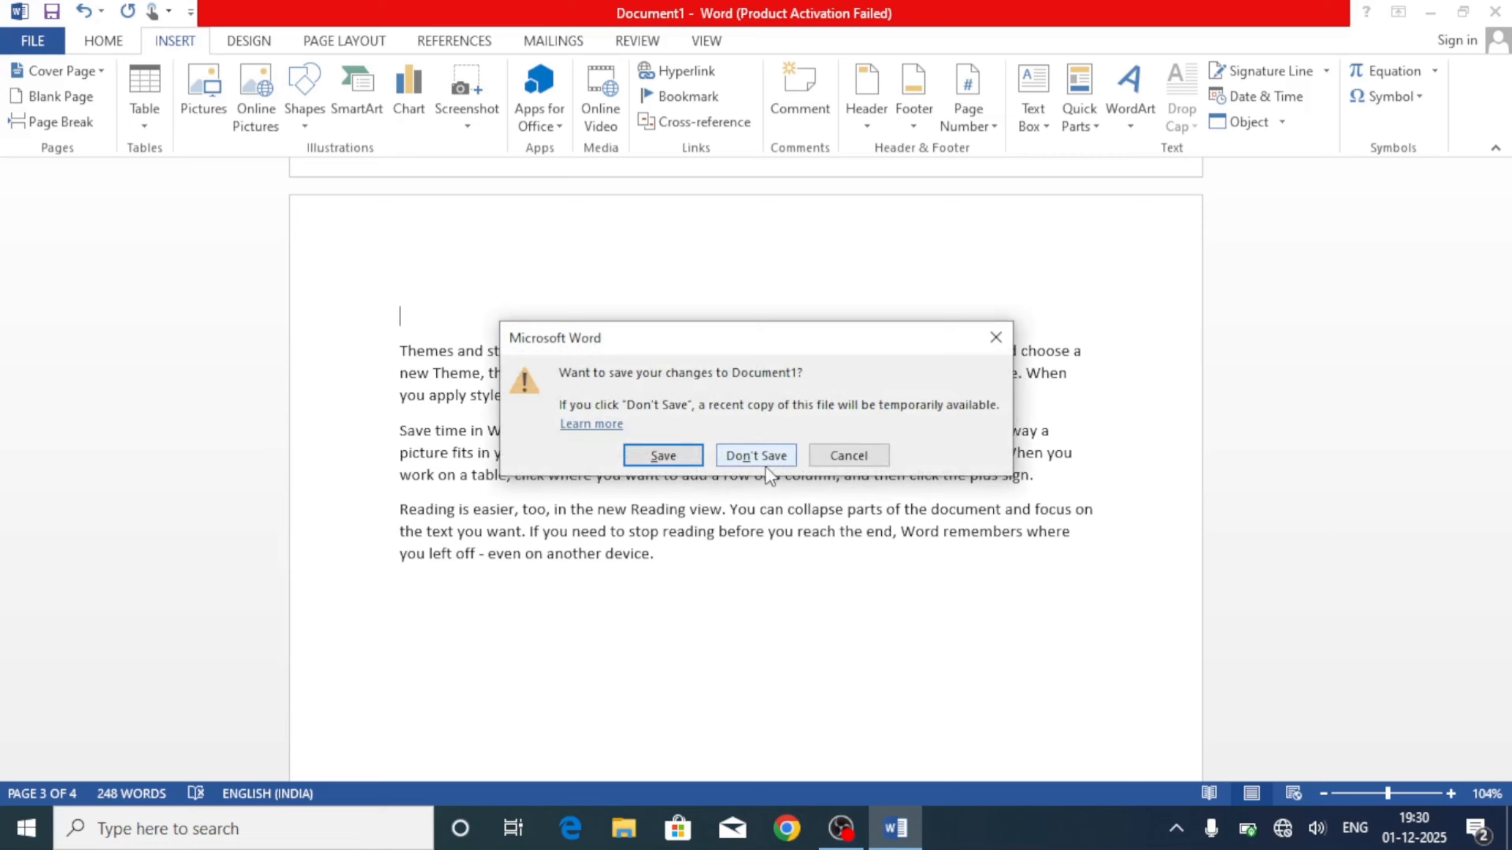
{"action": "left_click", "coordinate": [761, 464]}
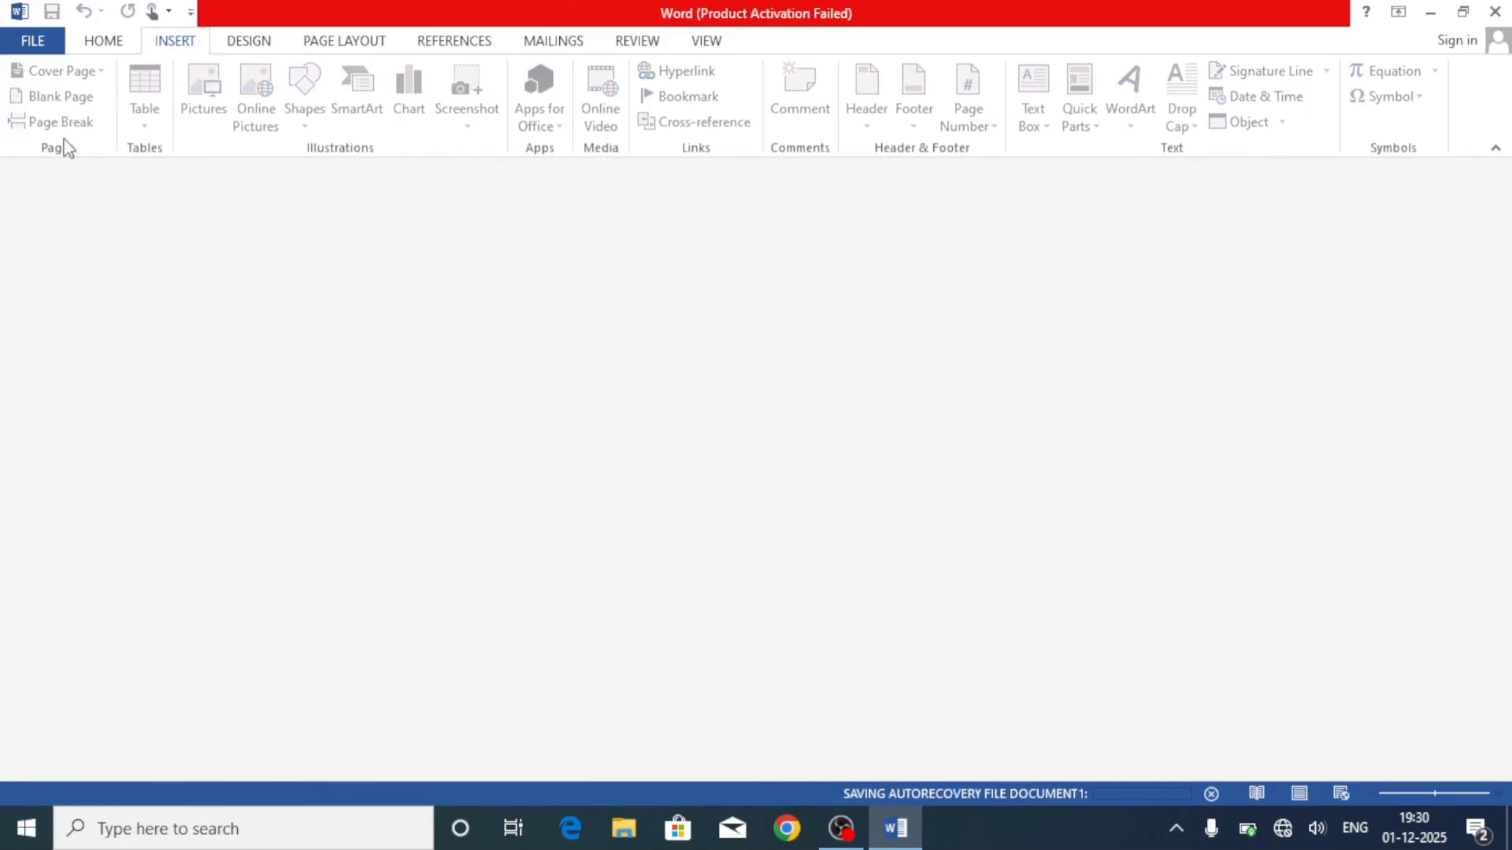
Create a new document from the Blank document template.
{"action": "left_click", "coordinate": [35, 43]}
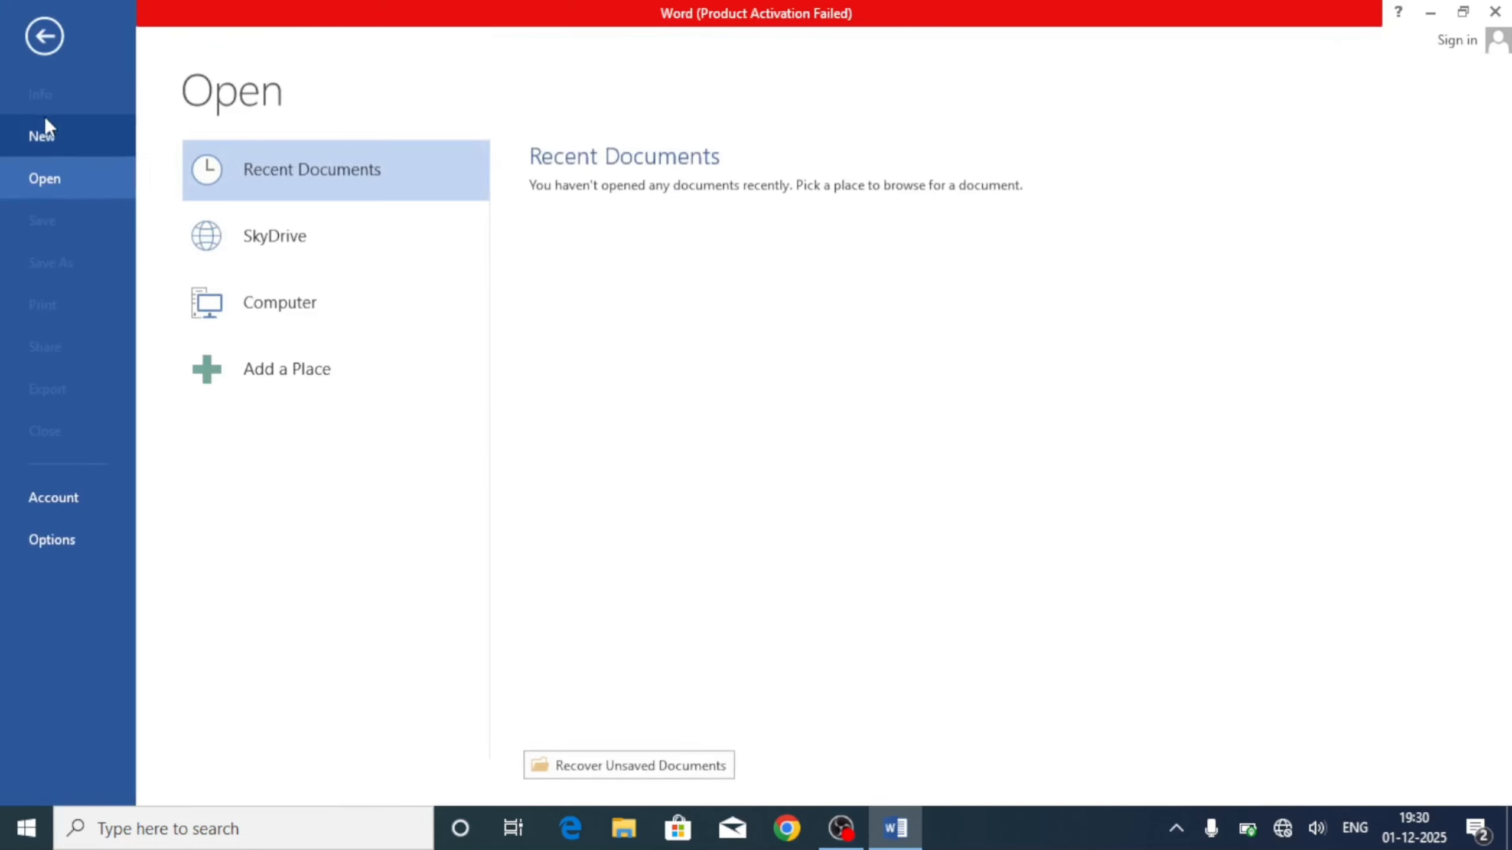
{"action": "left_click", "coordinate": [47, 135]}
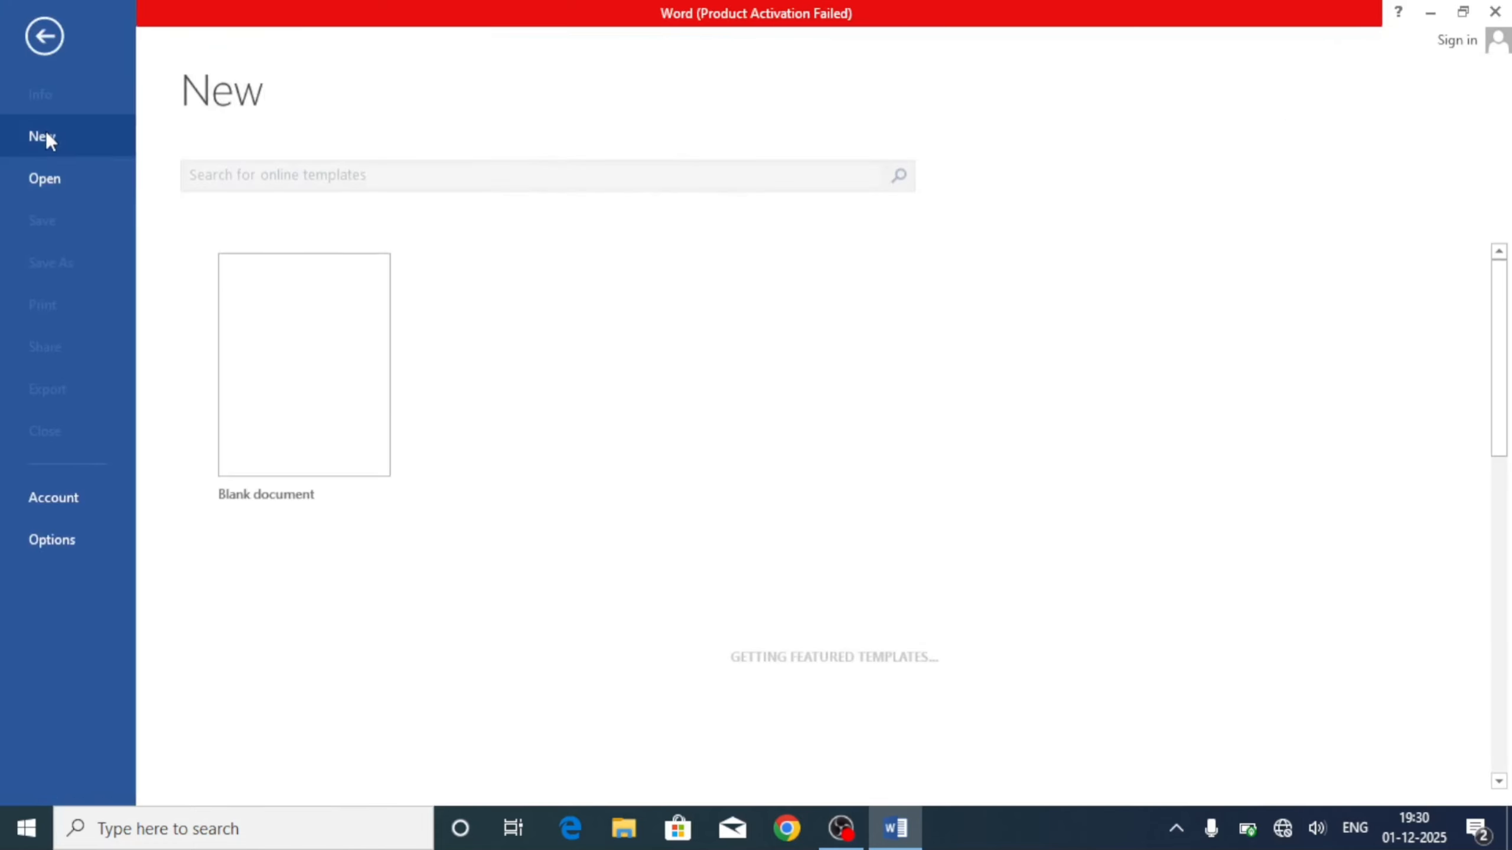
{"action": "left_click", "coordinate": [324, 293]}
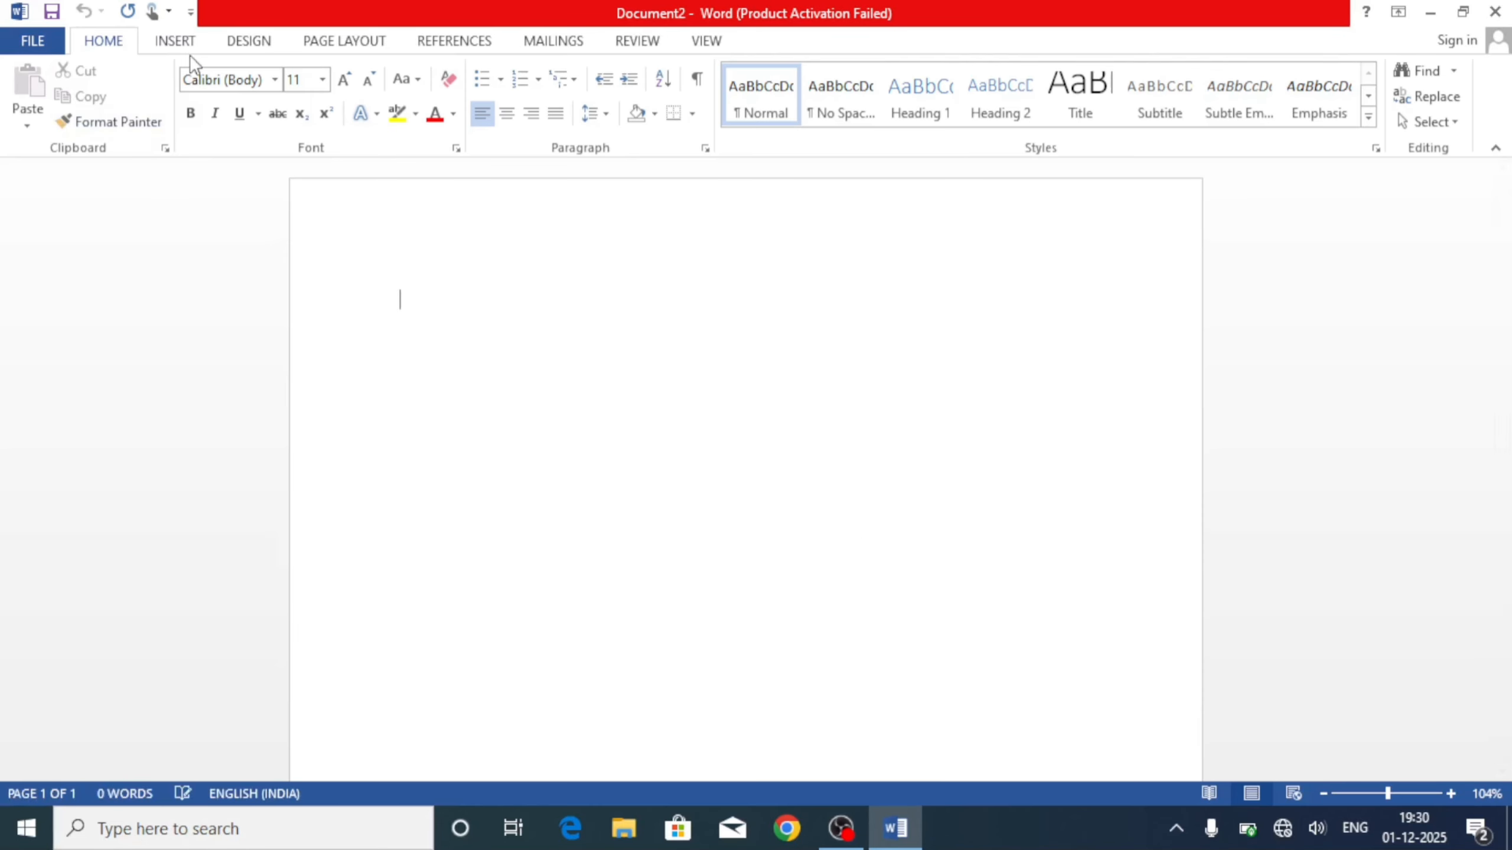
Insert a table of six columns and six rows from the size grid, and undo the insertion.
{"action": "left_click", "coordinate": [190, 47]}
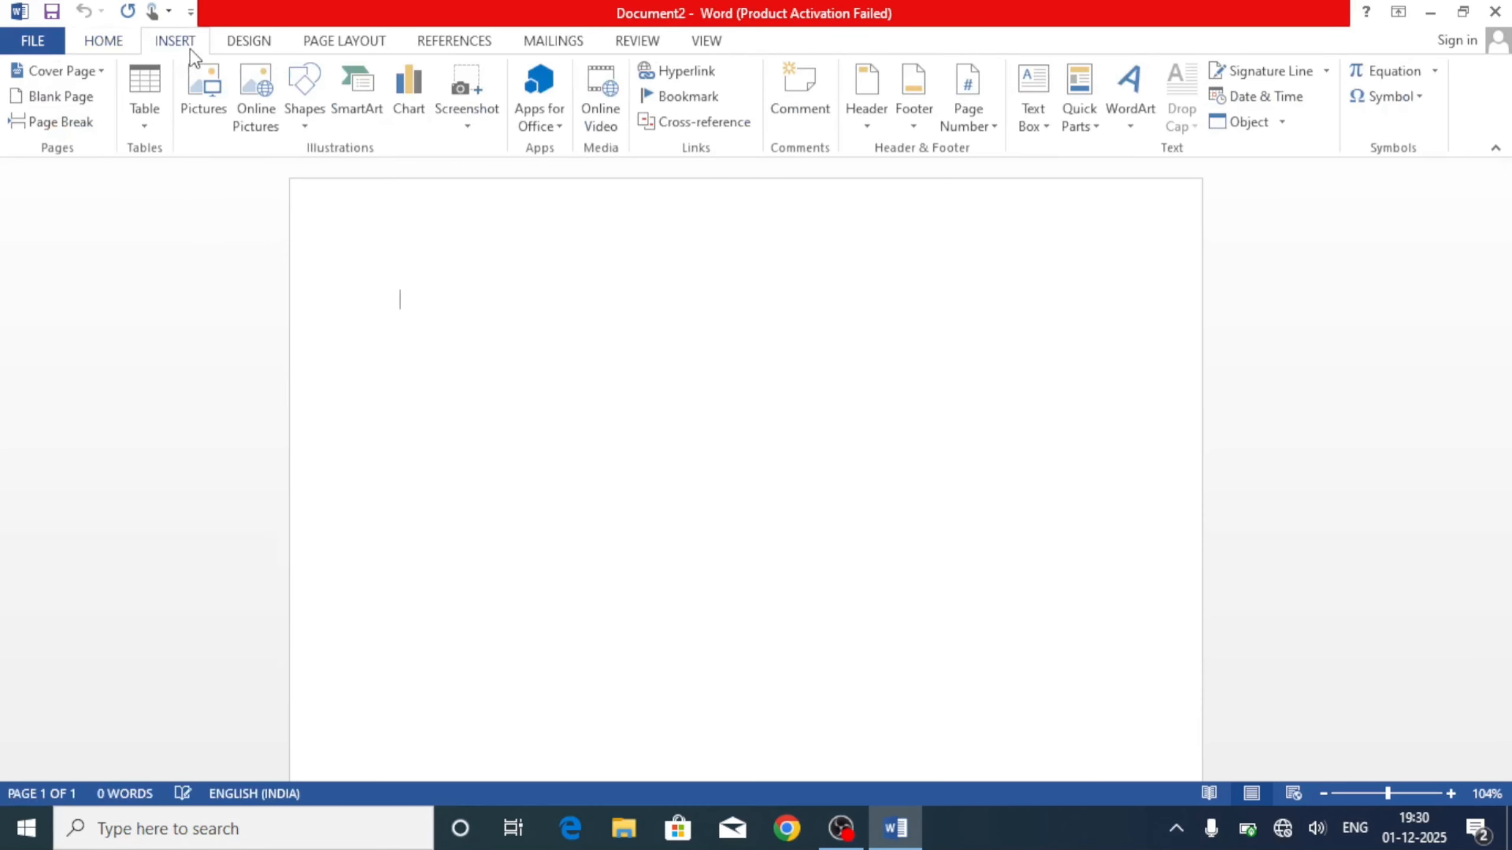
{"action": "left_click", "coordinate": [149, 118]}
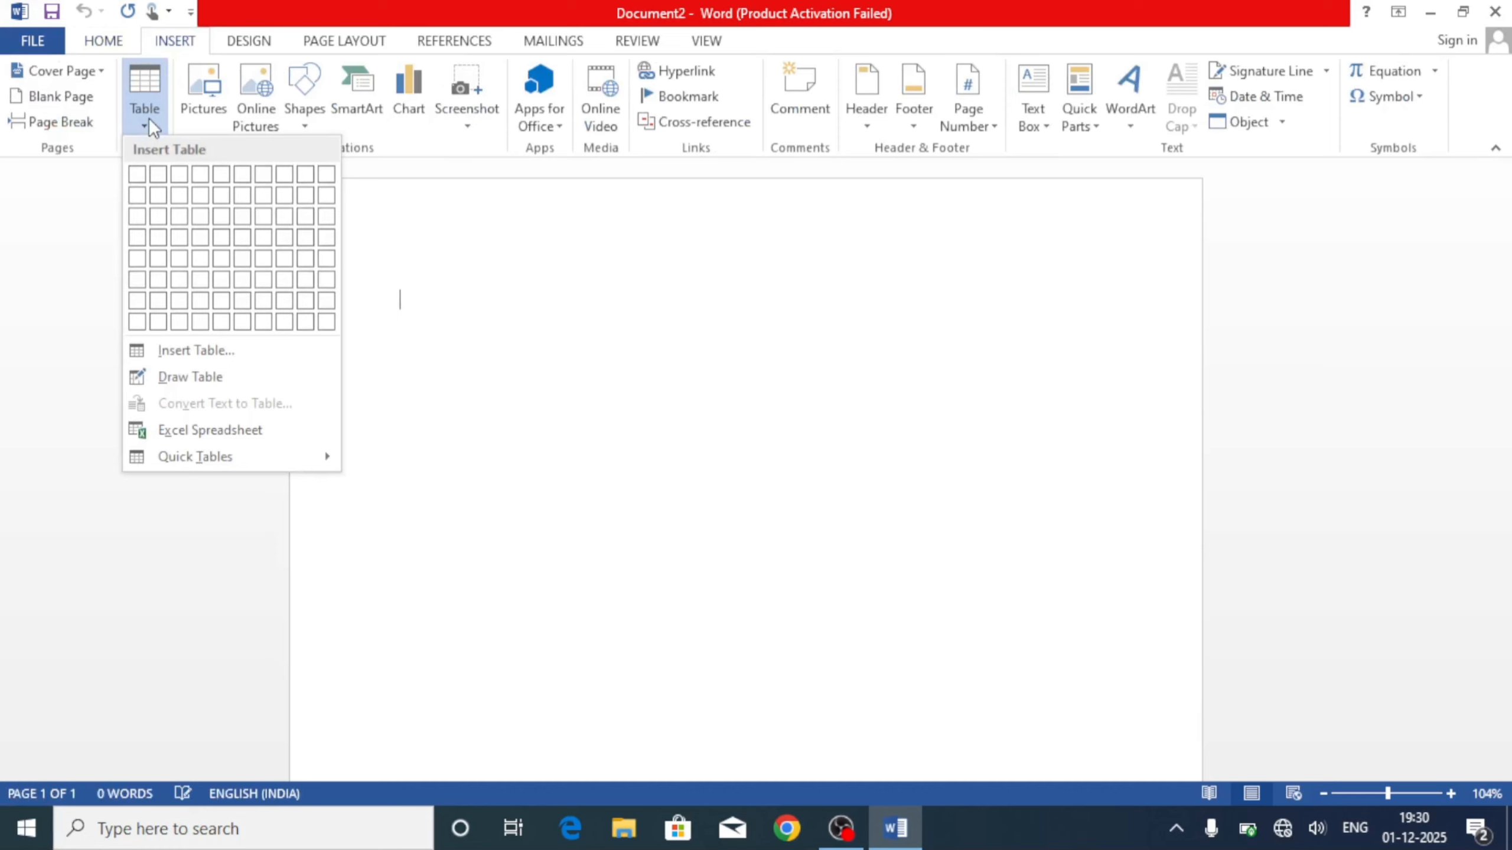
{"action": "left_click", "coordinate": [241, 281]}
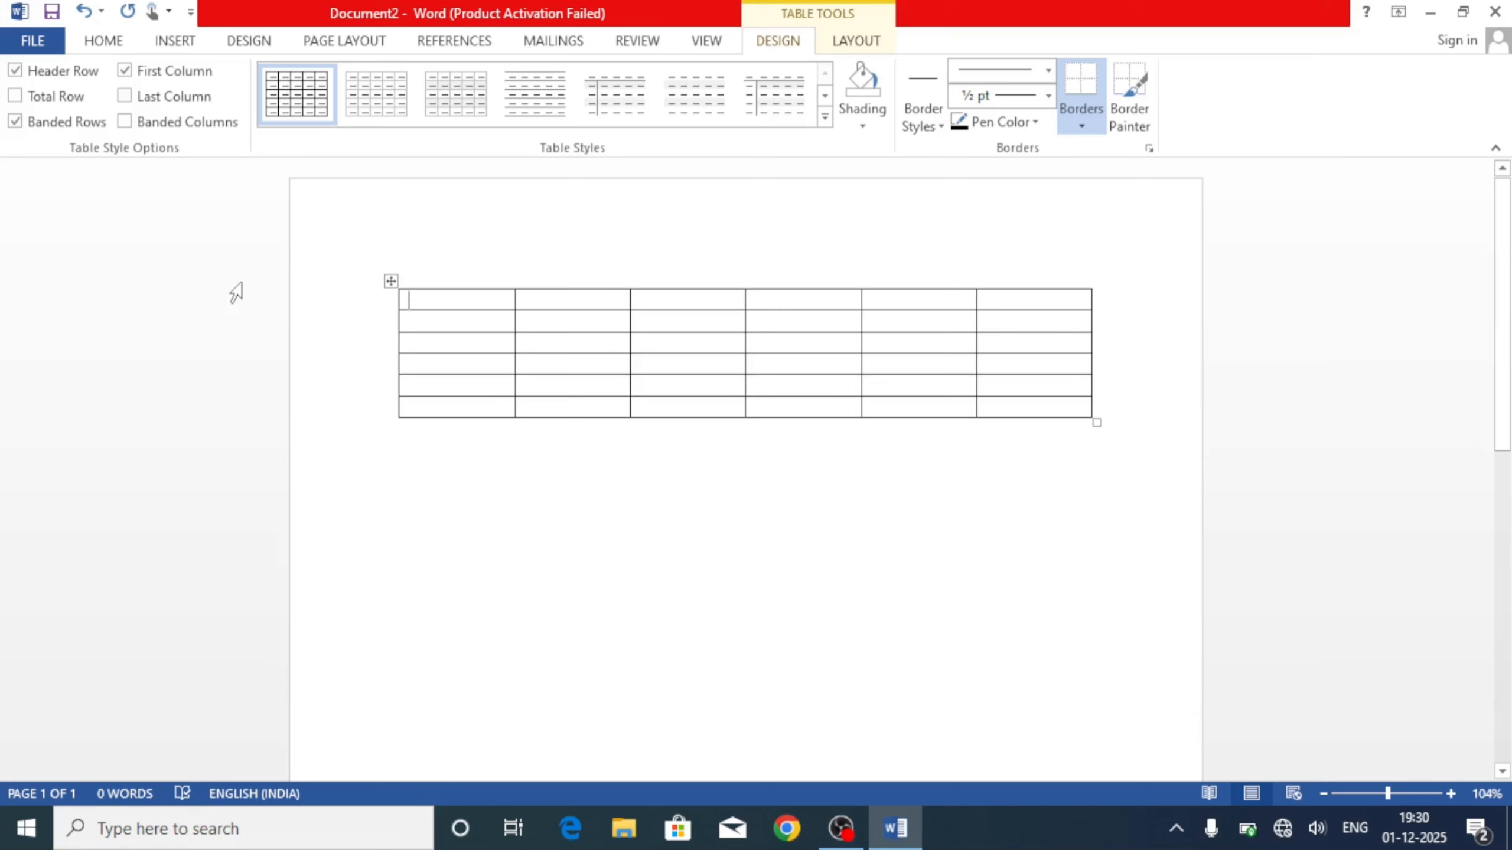
{"action": "key", "text": "ctrl+z"}
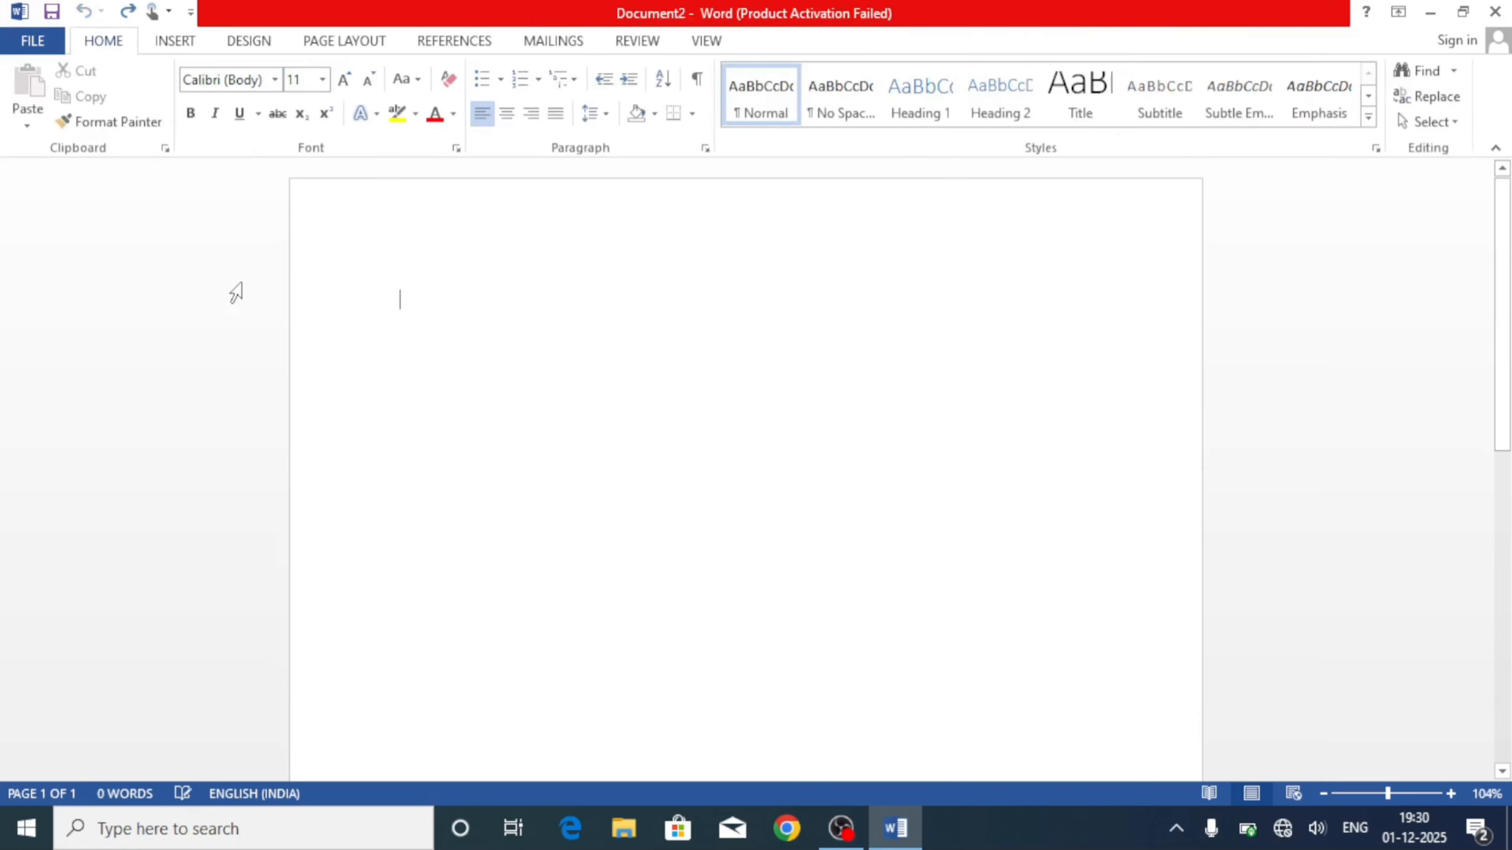
Insert a table by entering its dimensions as 5 columns and 4 rows with automatic fixed column width, and undo the insertion.
{"action": "left_click", "coordinate": [167, 40]}
{"action": "left_click", "coordinate": [153, 104]}
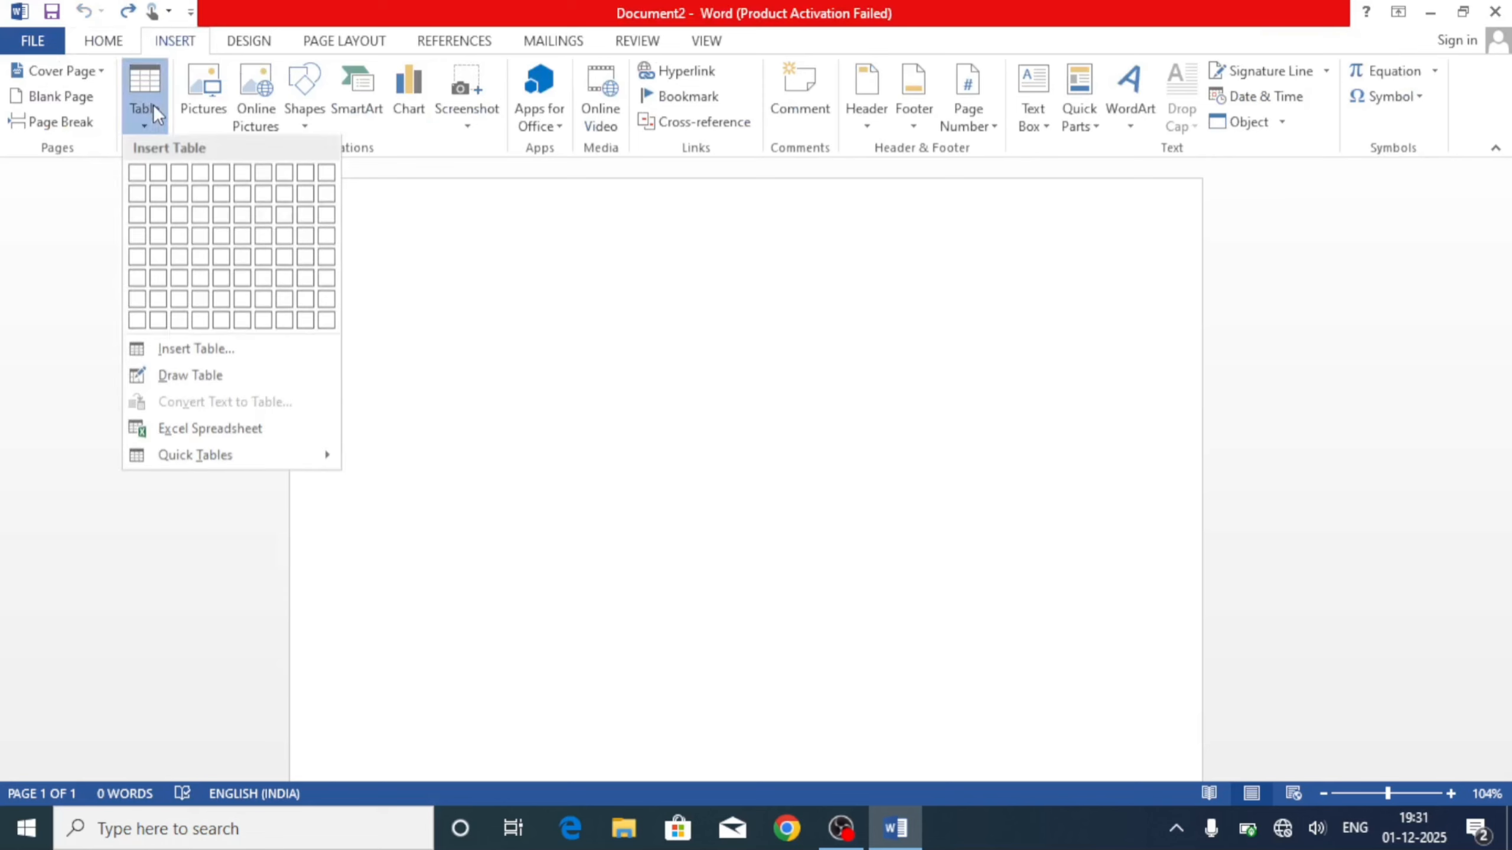
{"action": "left_click", "coordinate": [196, 349]}
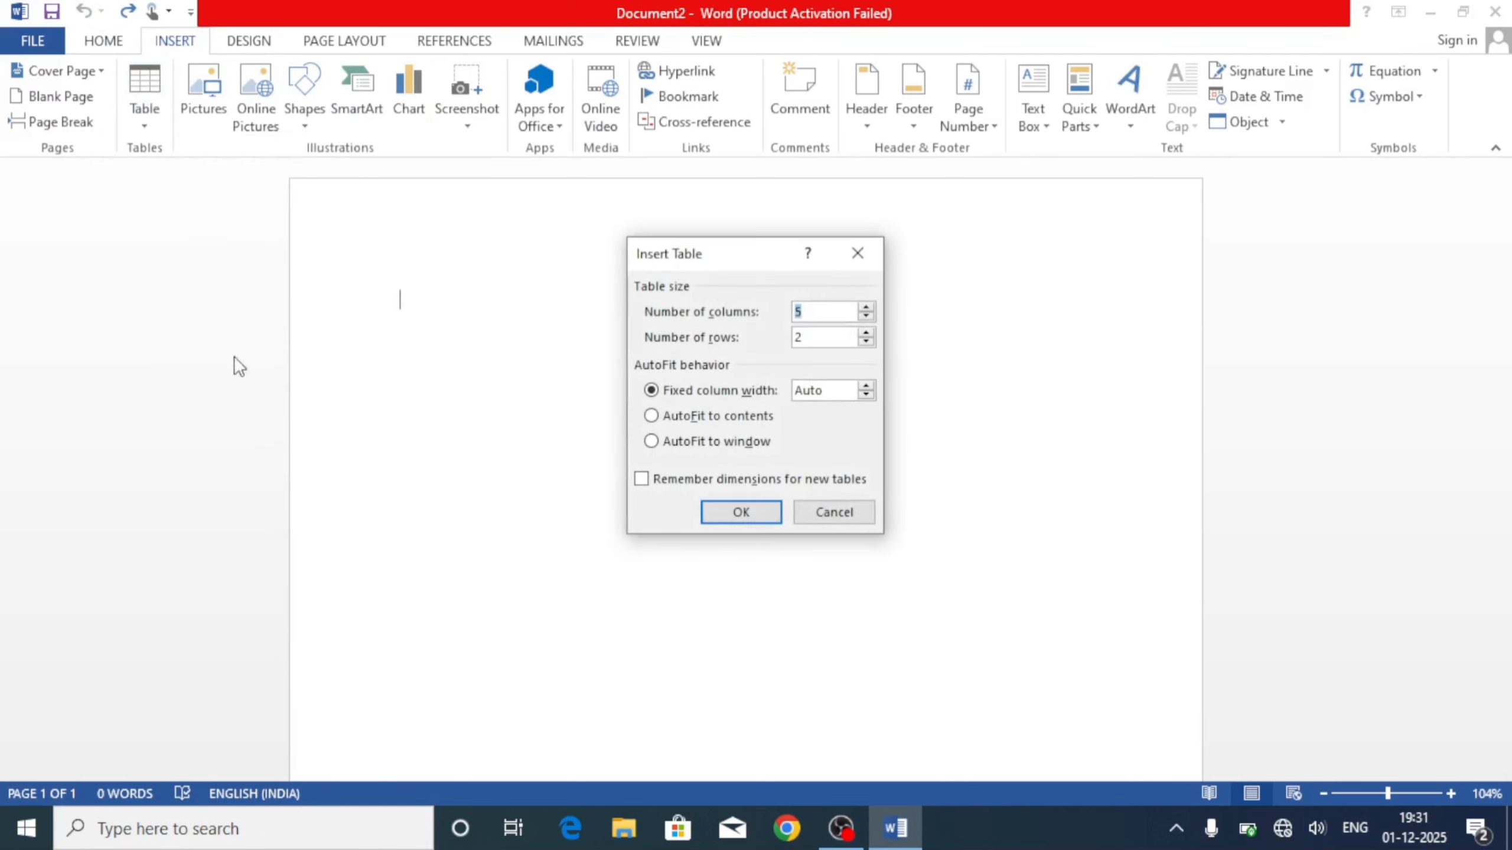
{"action": "left_click", "coordinate": [866, 333]}
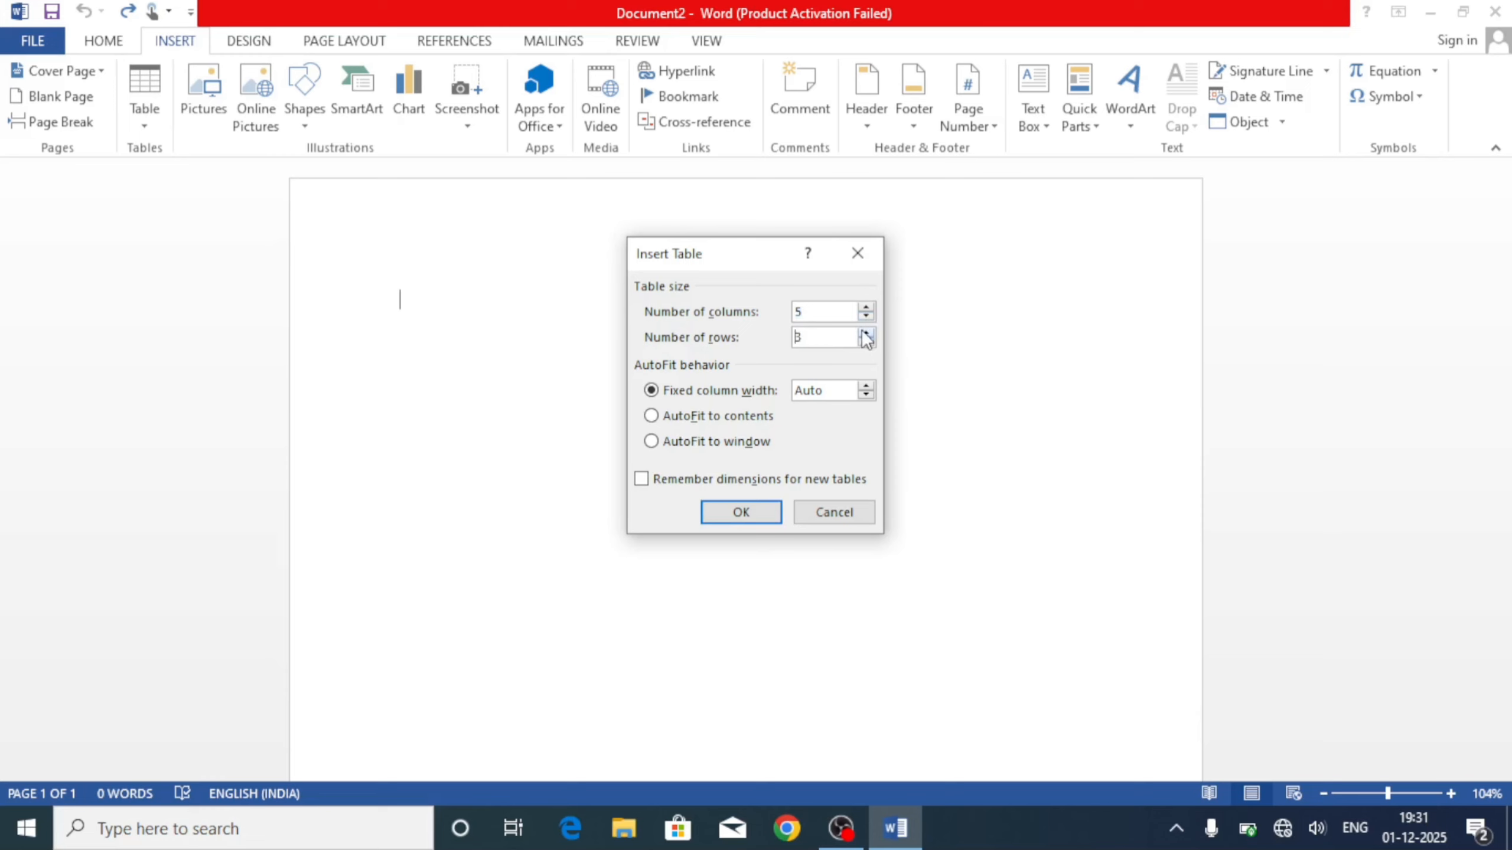
{"action": "left_click", "coordinate": [769, 512]}
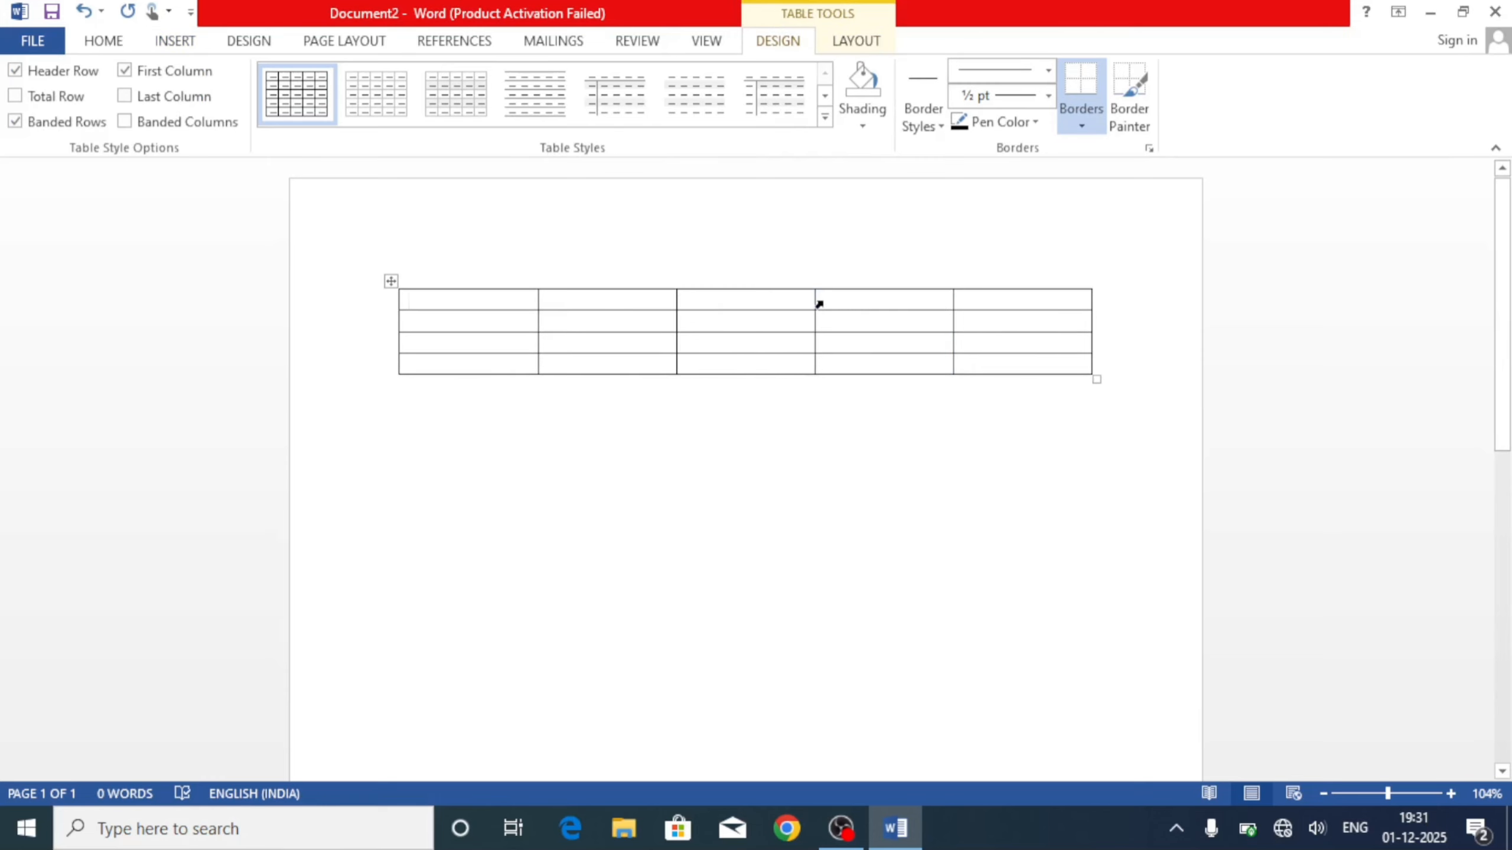
{"action": "key", "text": "ctrl+z"}
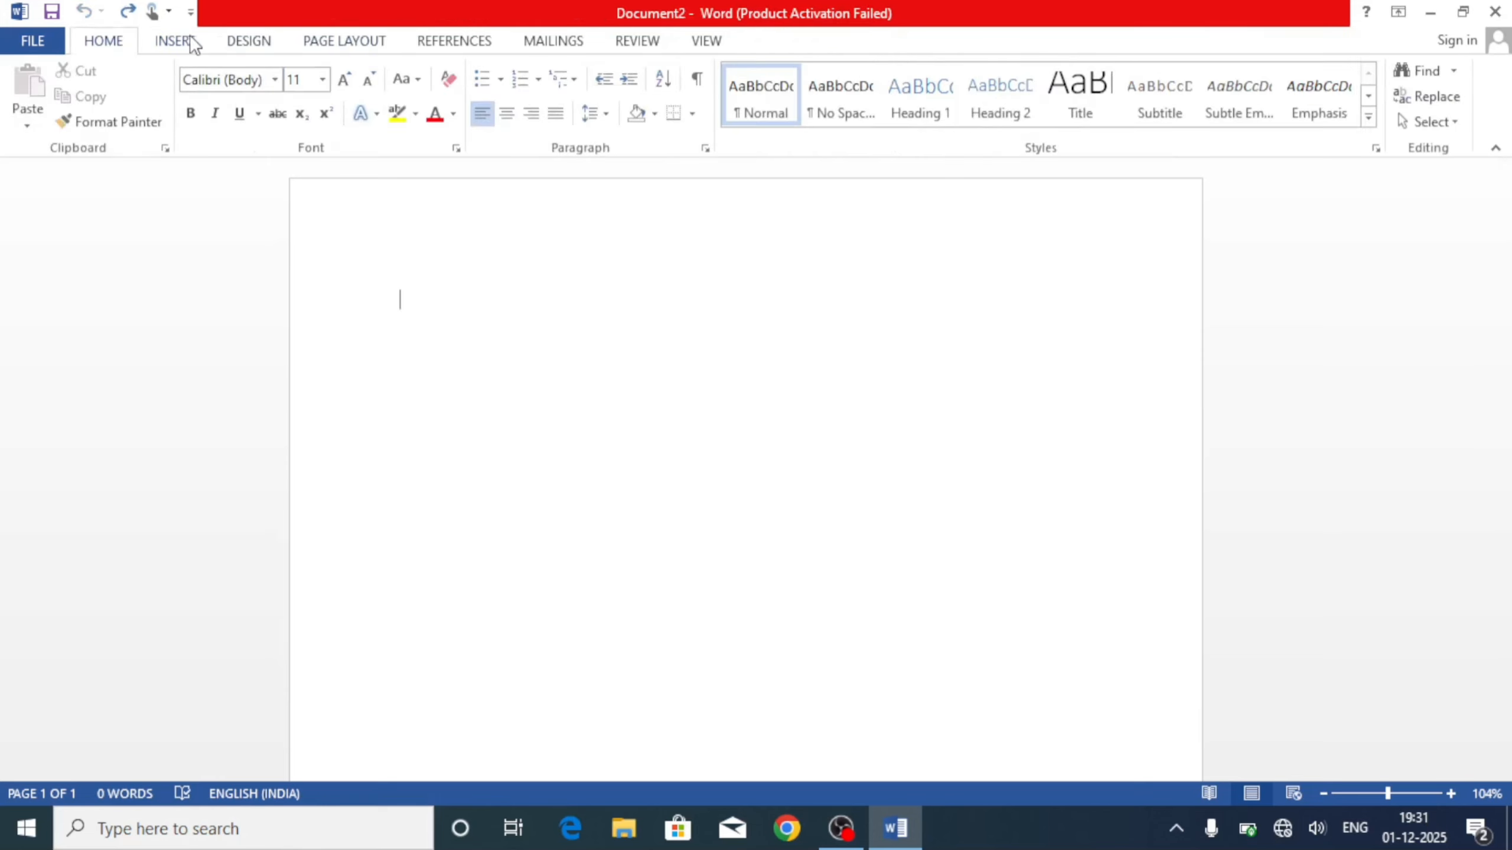
Draw a table by hand with three adjoining cells about 2.1 cm high, and add two shallower cells beneath them.
{"action": "left_click", "coordinate": [178, 41]}
{"action": "left_click", "coordinate": [147, 119]}
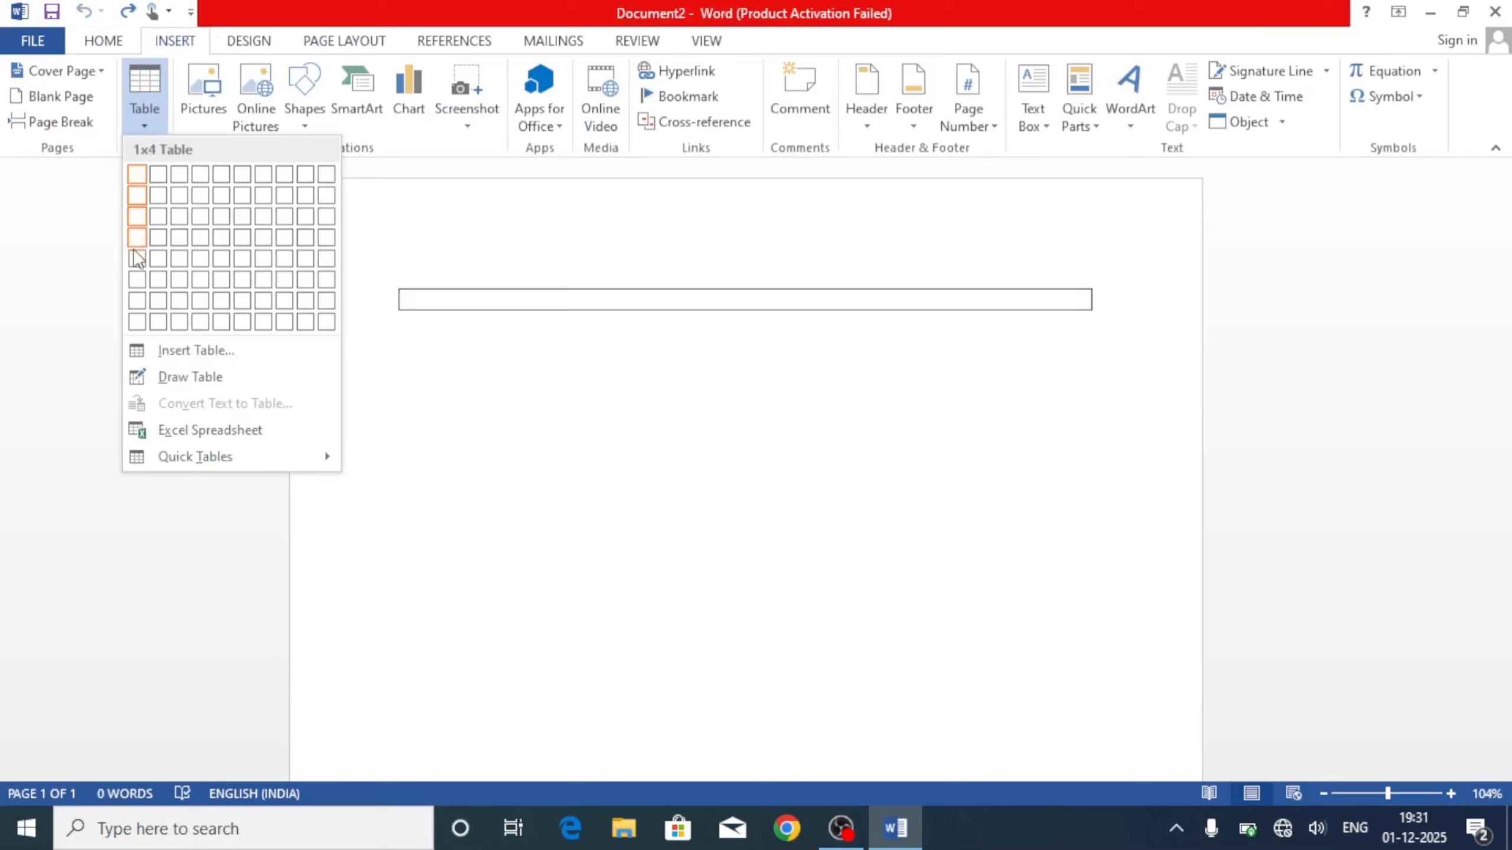
{"action": "left_click", "coordinate": [184, 376]}
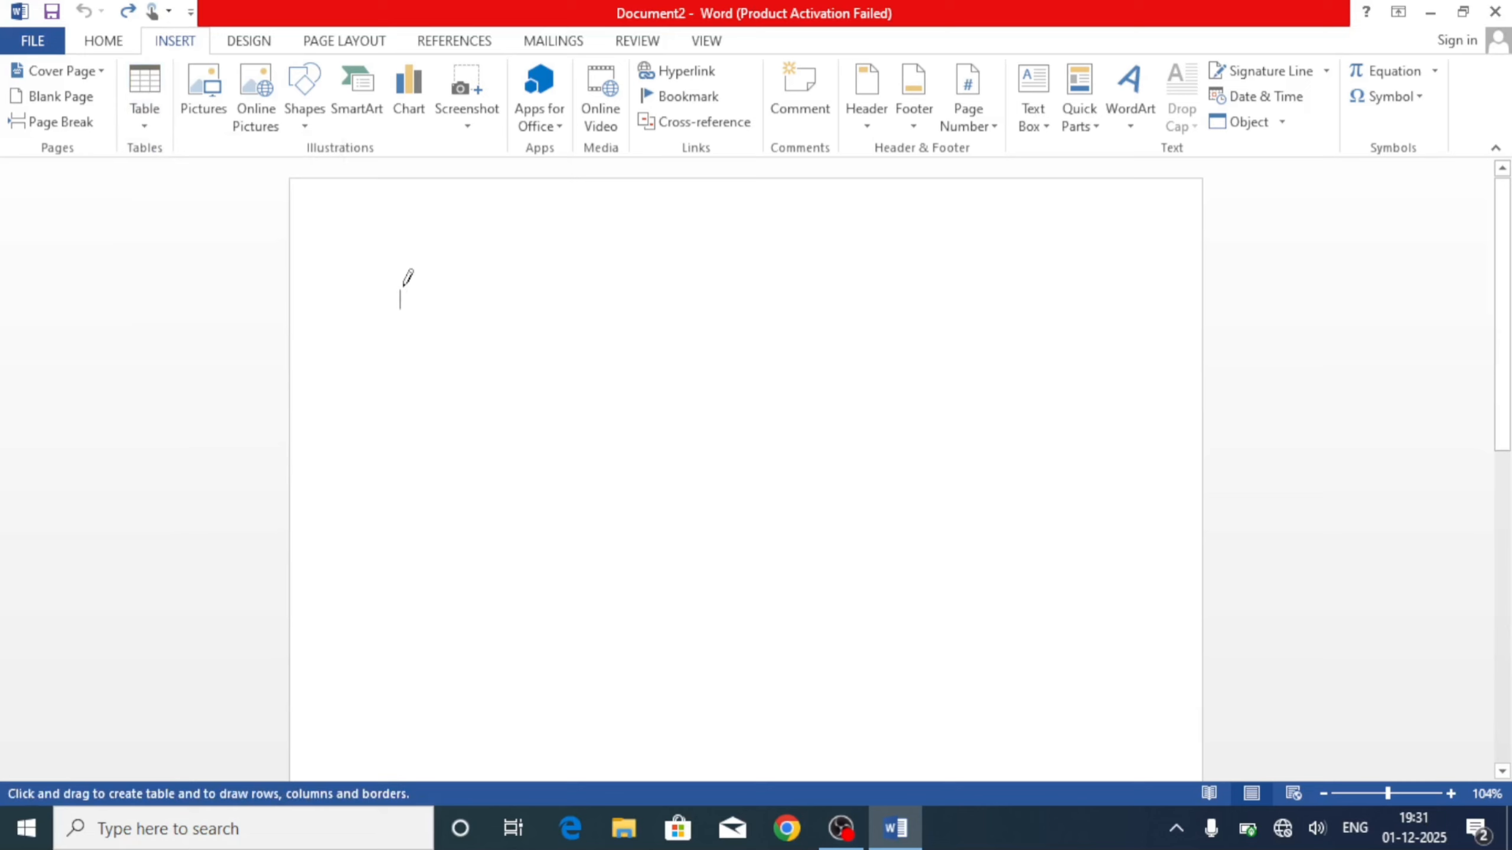
{"action": "mouse_move", "coordinate": [403, 287]}
{"action": "left_mouse_down"}
{"action": "mouse_move", "coordinate": [575, 372]}
{"action": "mouse_move", "coordinate": [620, 377]}
{"action": "left_mouse_up"}
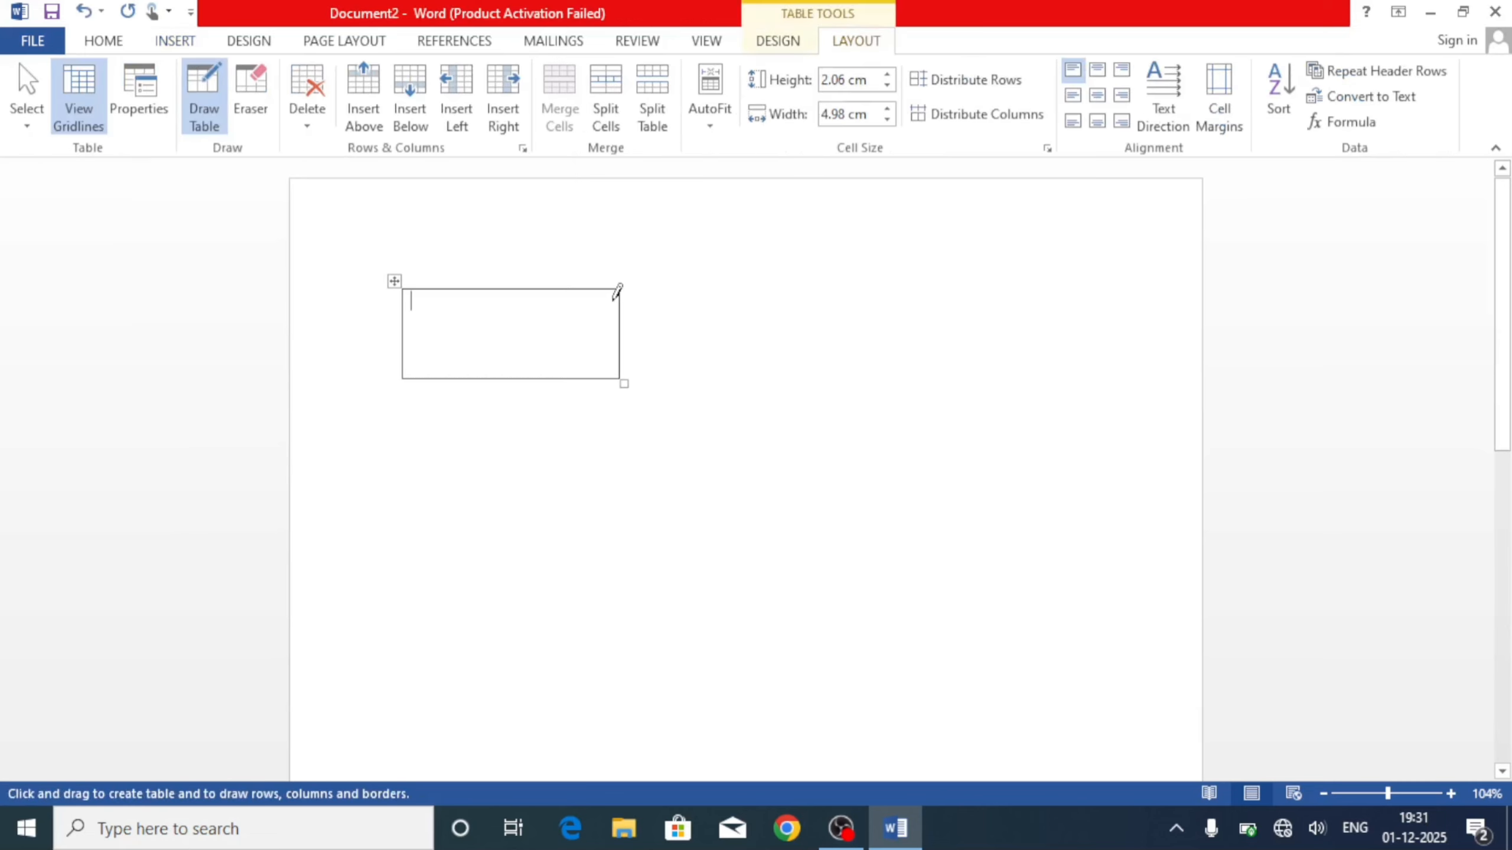
{"action": "mouse_move", "coordinate": [622, 290]}
{"action": "left_mouse_down"}
{"action": "mouse_move", "coordinate": [732, 380]}
{"action": "mouse_move", "coordinate": [775, 395]}
{"action": "mouse_move", "coordinate": [842, 368]}
{"action": "mouse_move", "coordinate": [851, 378]}
{"action": "left_mouse_up"}
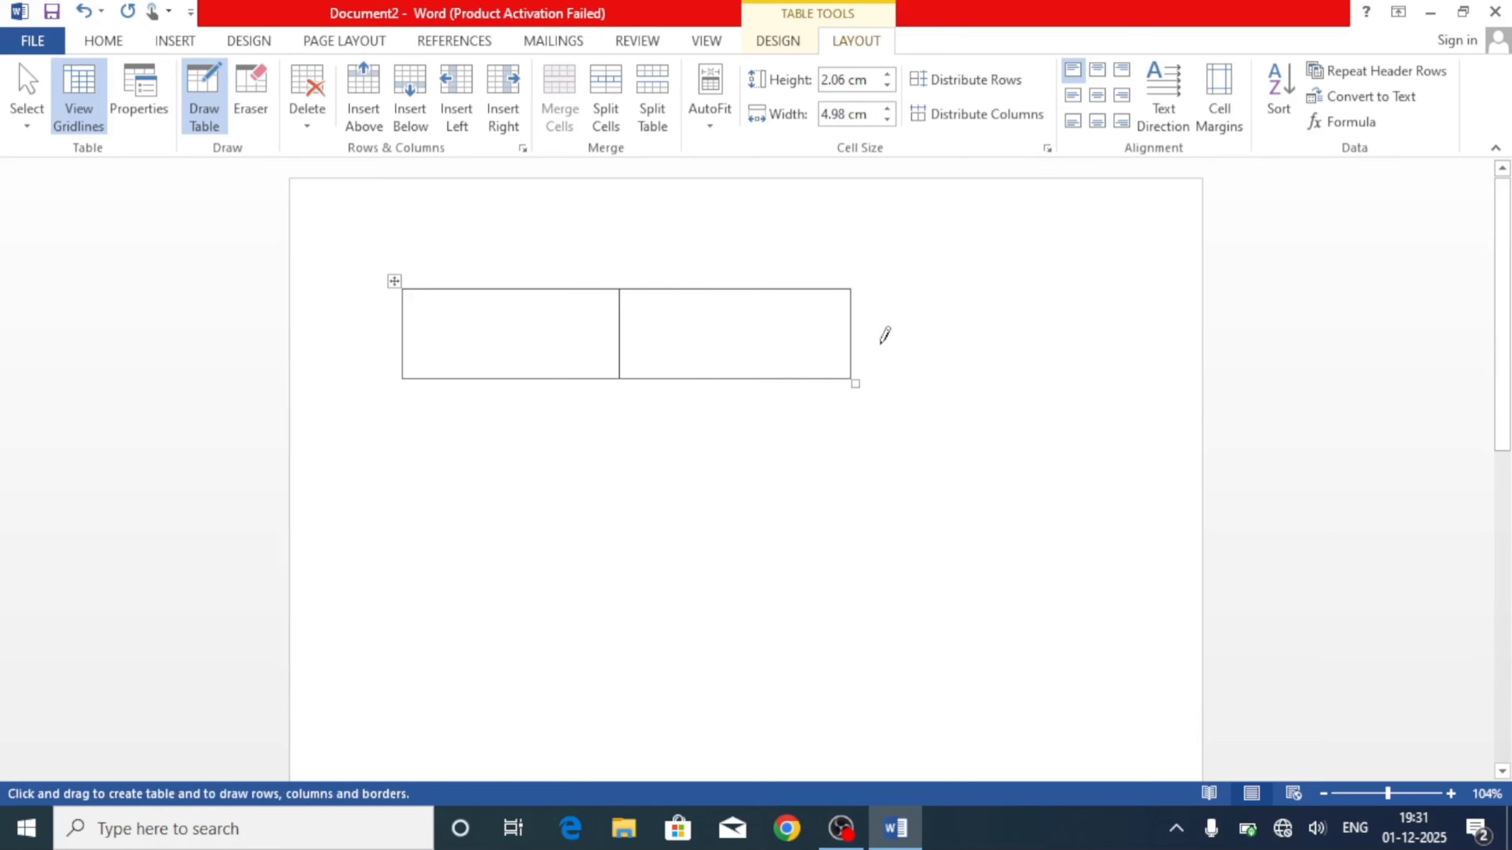
{"action": "left_click_drag", "start_coordinate": [853, 290], "coordinate": [996, 383]}
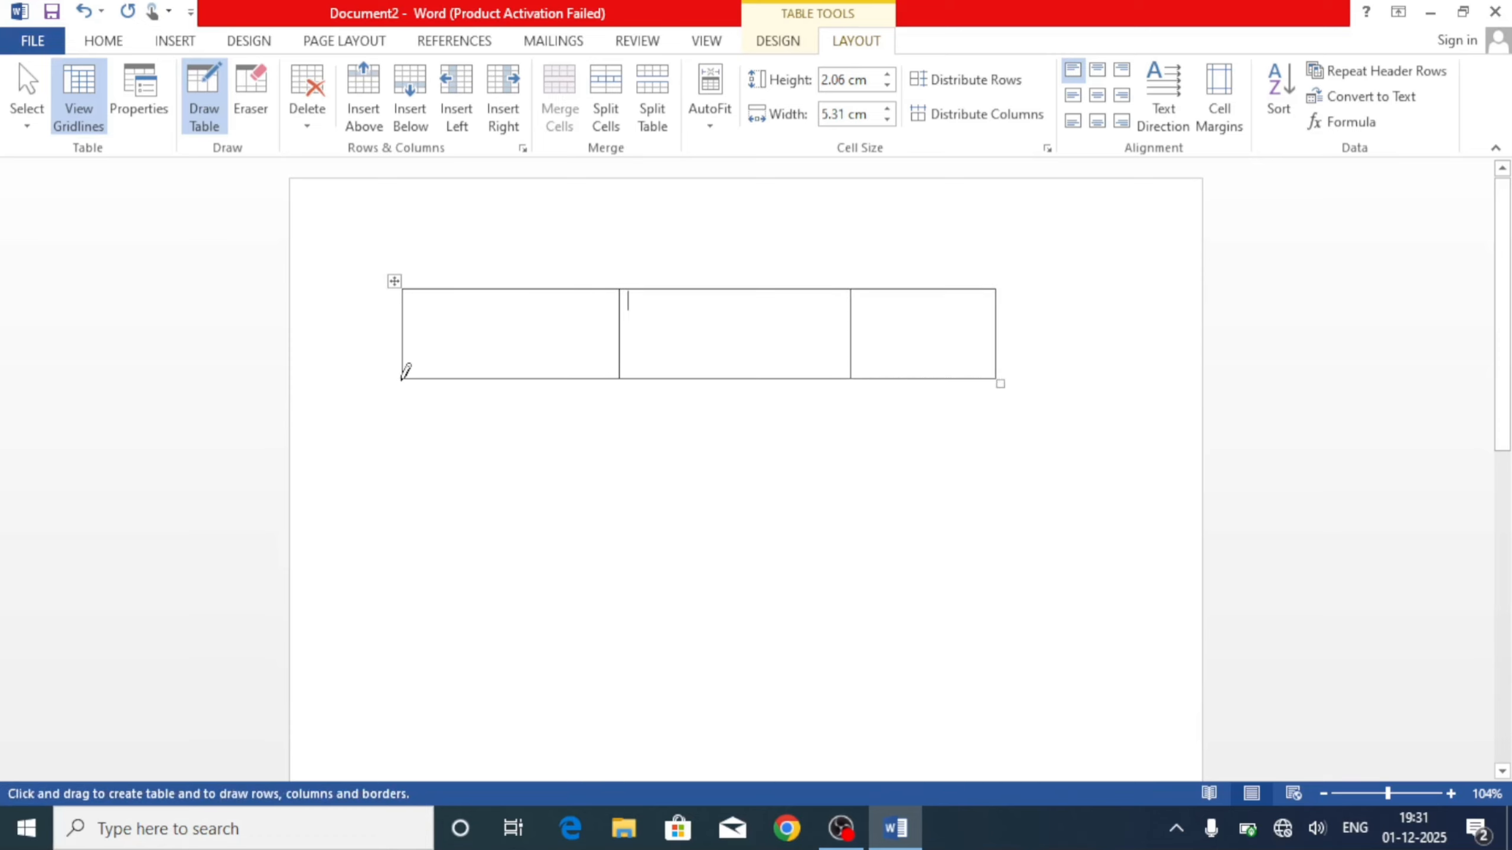
{"action": "left_click_drag", "start_coordinate": [613, 527], "coordinate": [613, 528]}
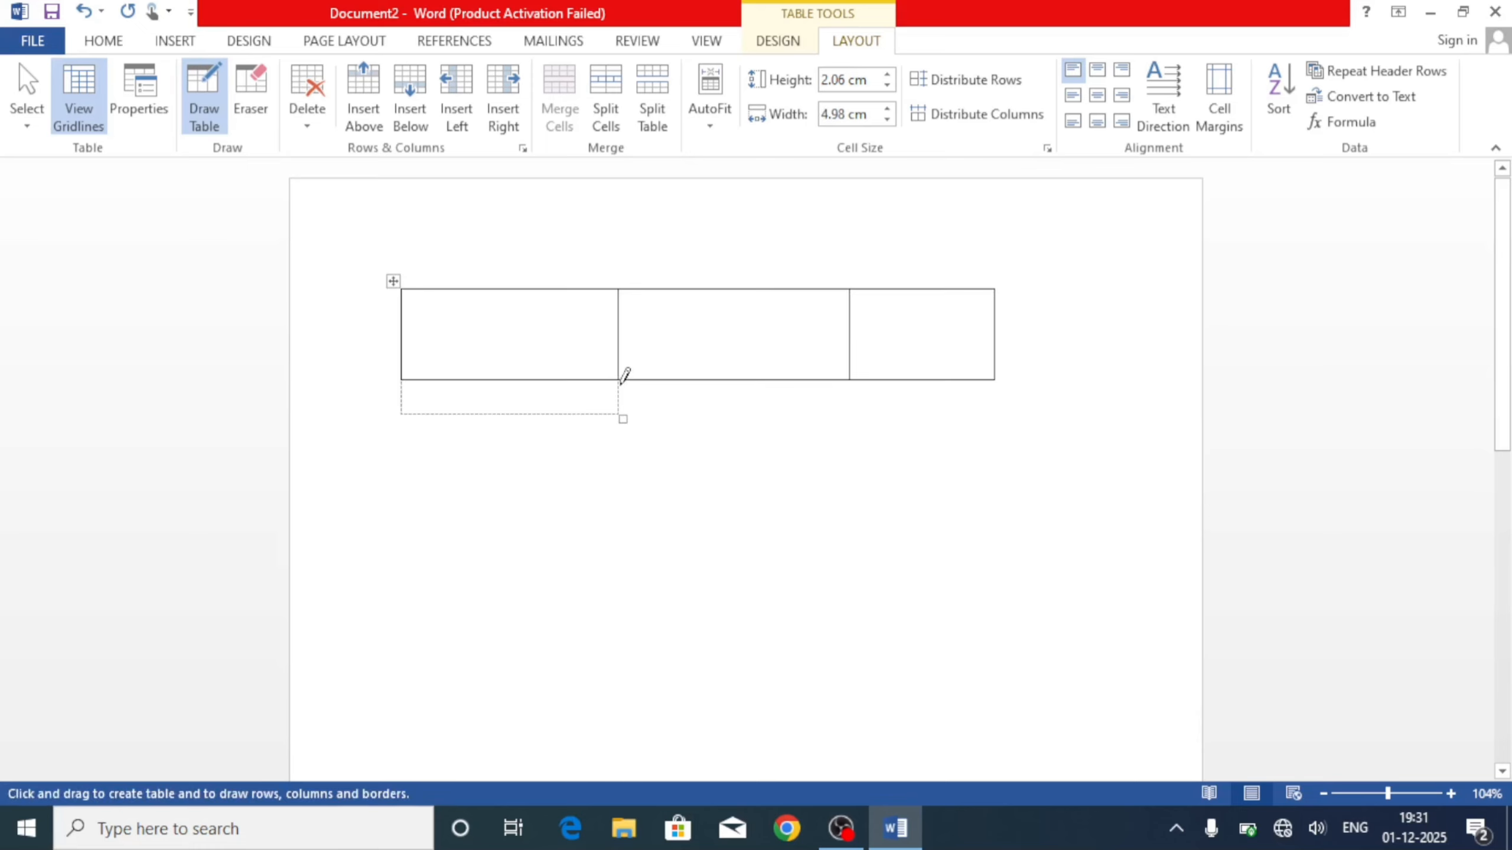
{"action": "mouse_move", "coordinate": [621, 382]}
{"action": "left_mouse_down"}
{"action": "mouse_move", "coordinate": [719, 477]}
{"action": "mouse_move", "coordinate": [752, 601]}
{"action": "left_mouse_up"}
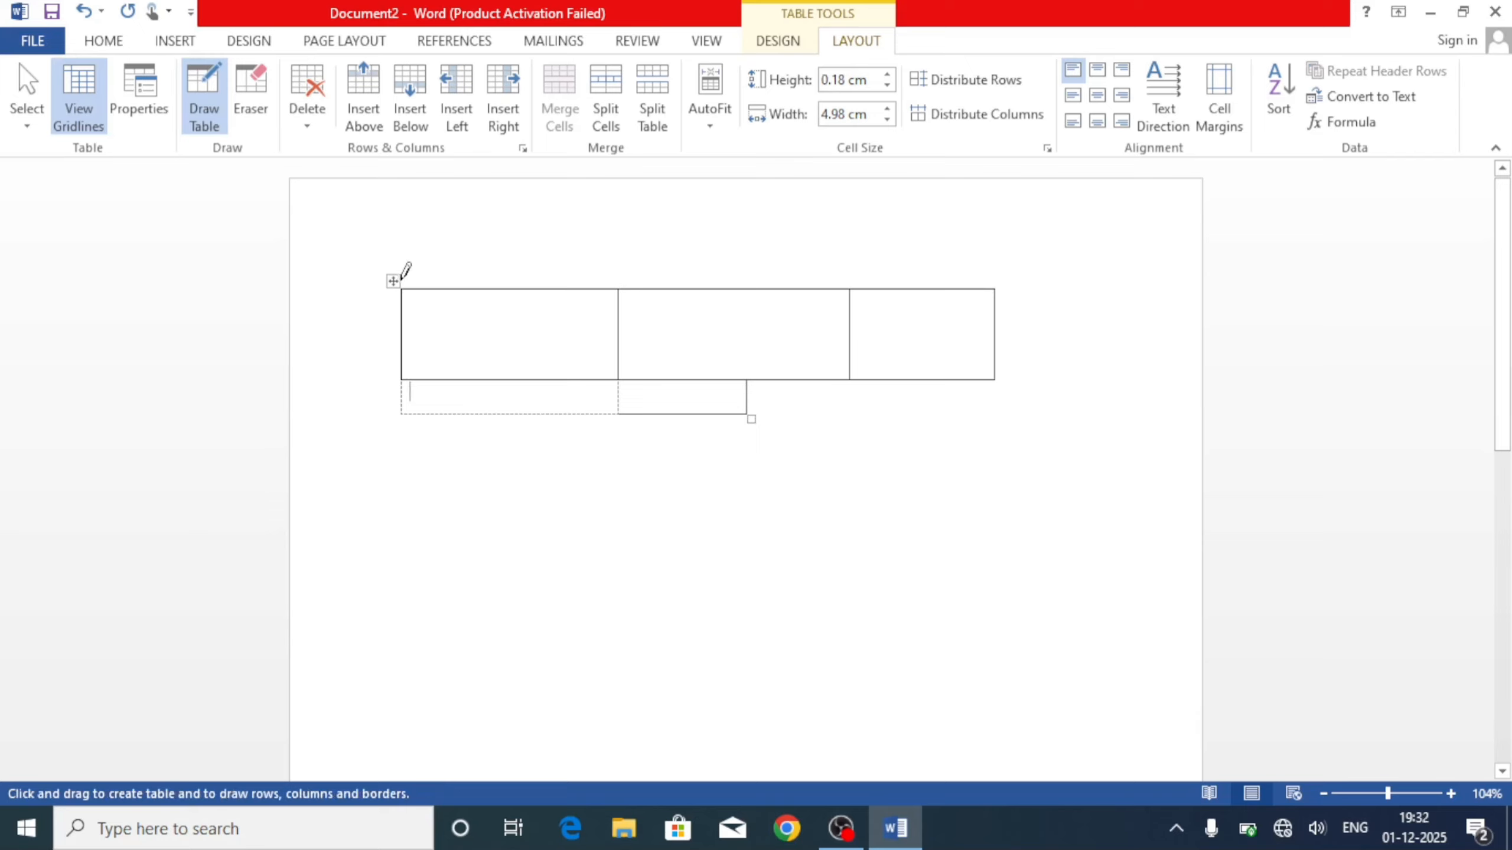
Delete the entire hand-drawn table from the page.
{"action": "left_click", "coordinate": [398, 281]}
{"action": "left_click", "coordinate": [307, 119]}
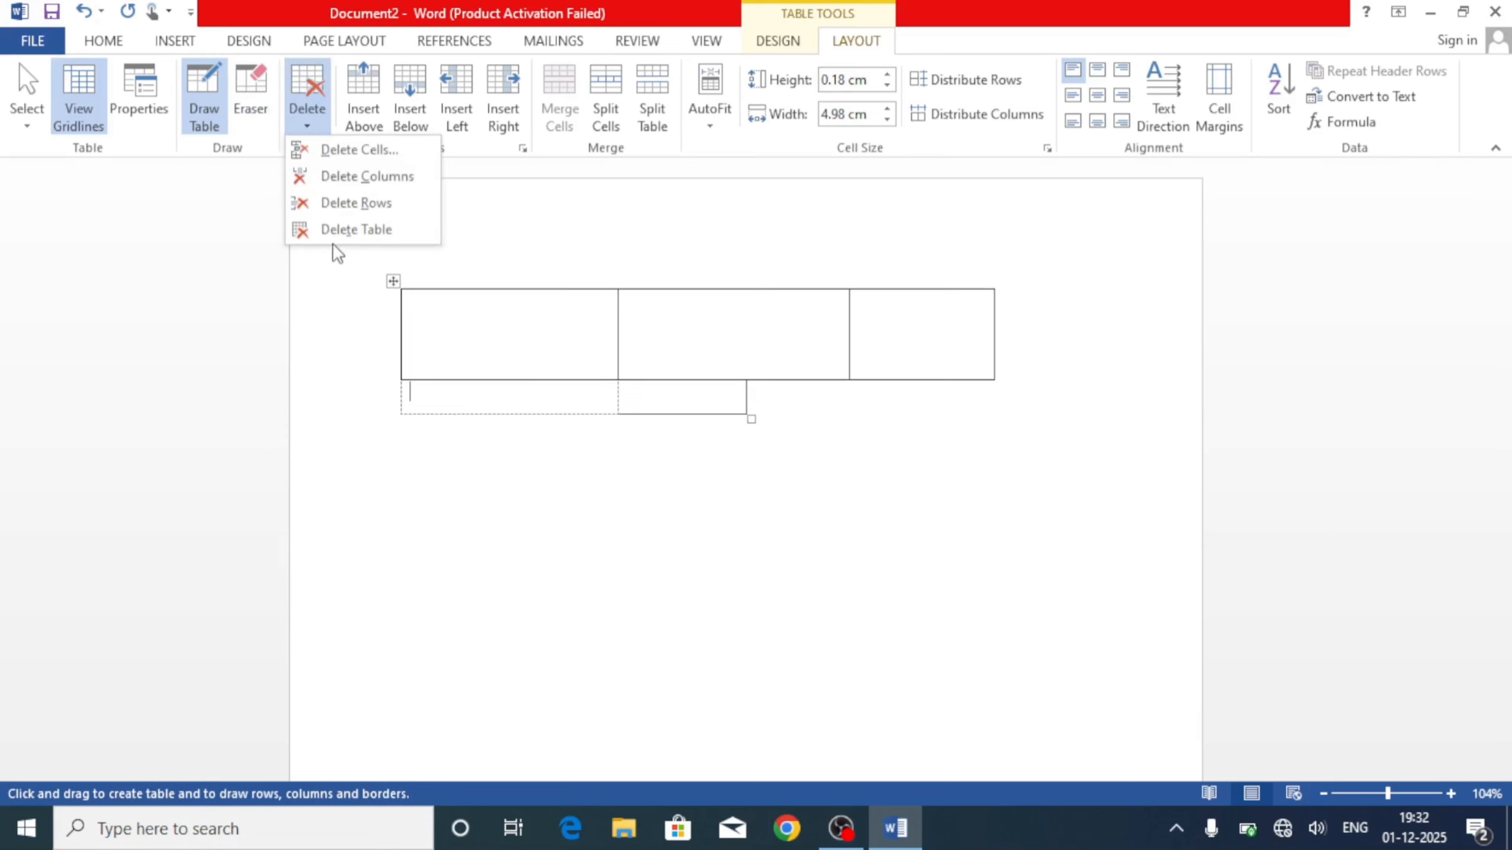
{"action": "left_click", "coordinate": [350, 230]}
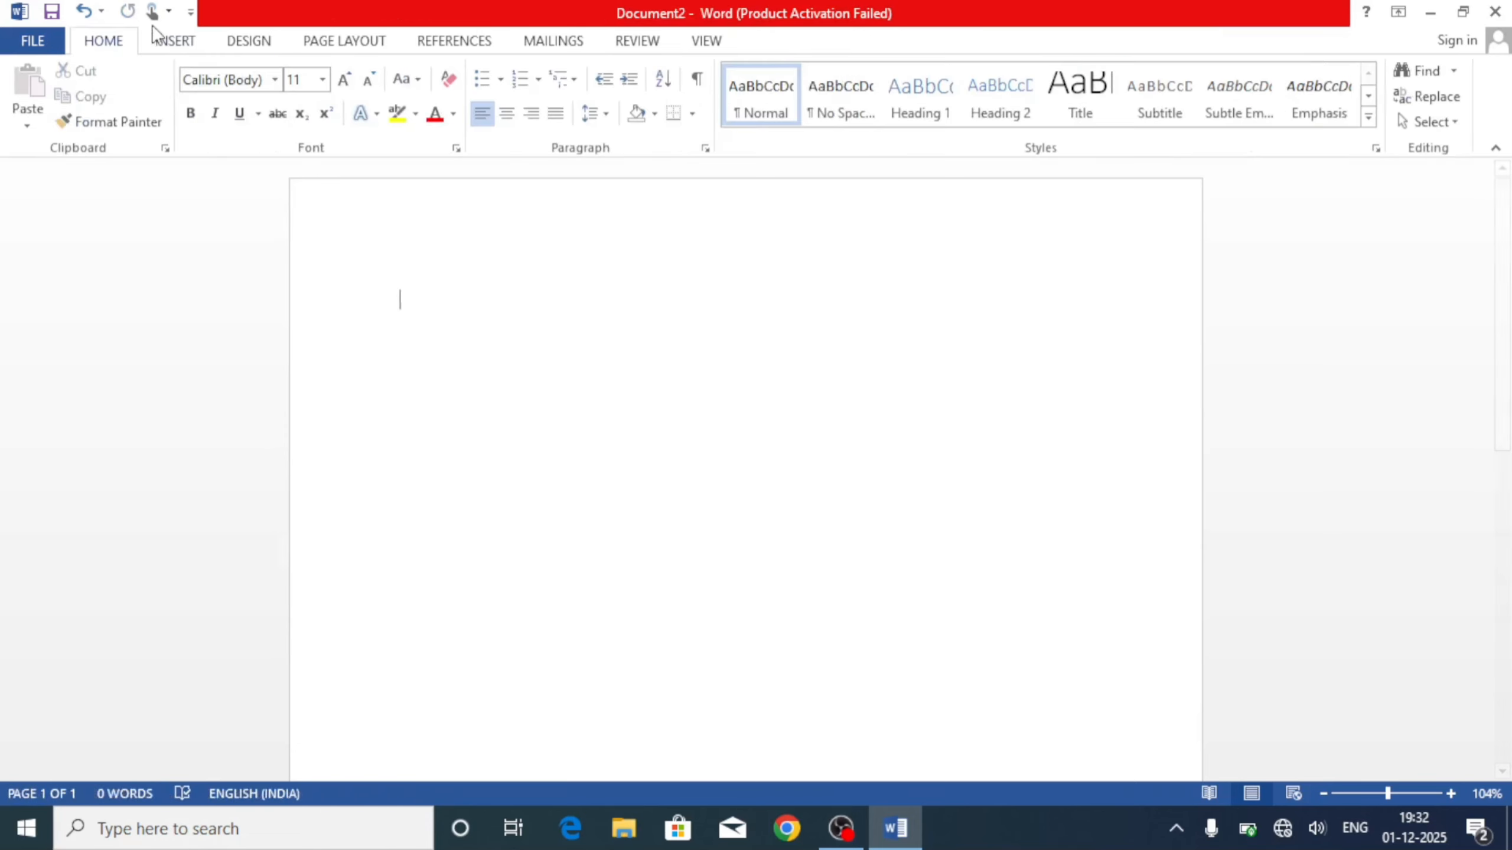
Insert a table of nine columns and eight rows from the size grid.
{"action": "left_click", "coordinate": [184, 41]}
{"action": "left_click", "coordinate": [149, 124]}
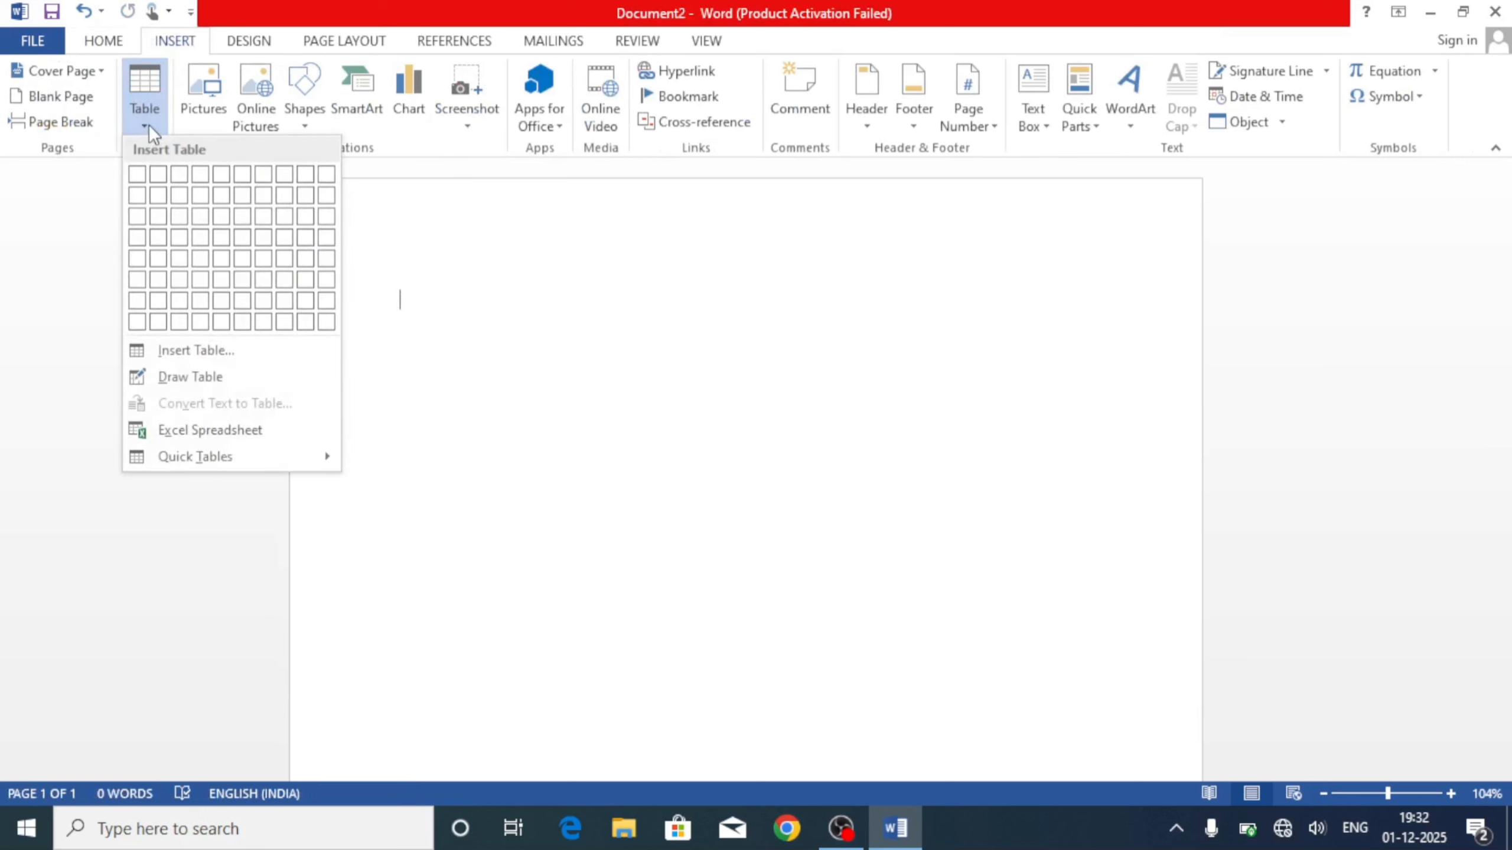
{"action": "left_click", "coordinate": [303, 323]}
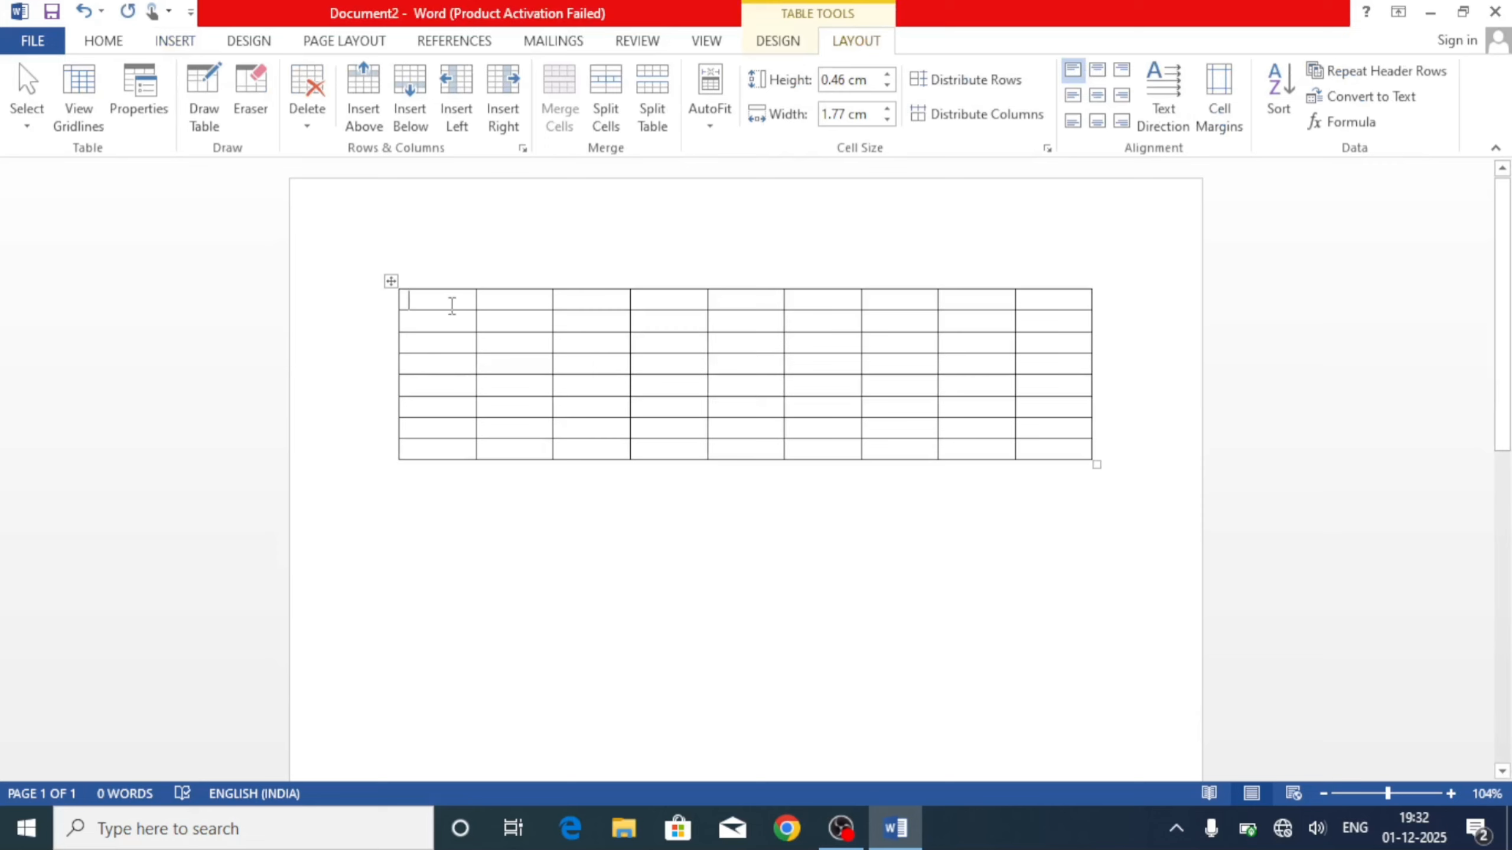
Look through the table's design and layout options, and turn off the Header Row style option.
{"action": "left_click", "coordinate": [796, 48]}
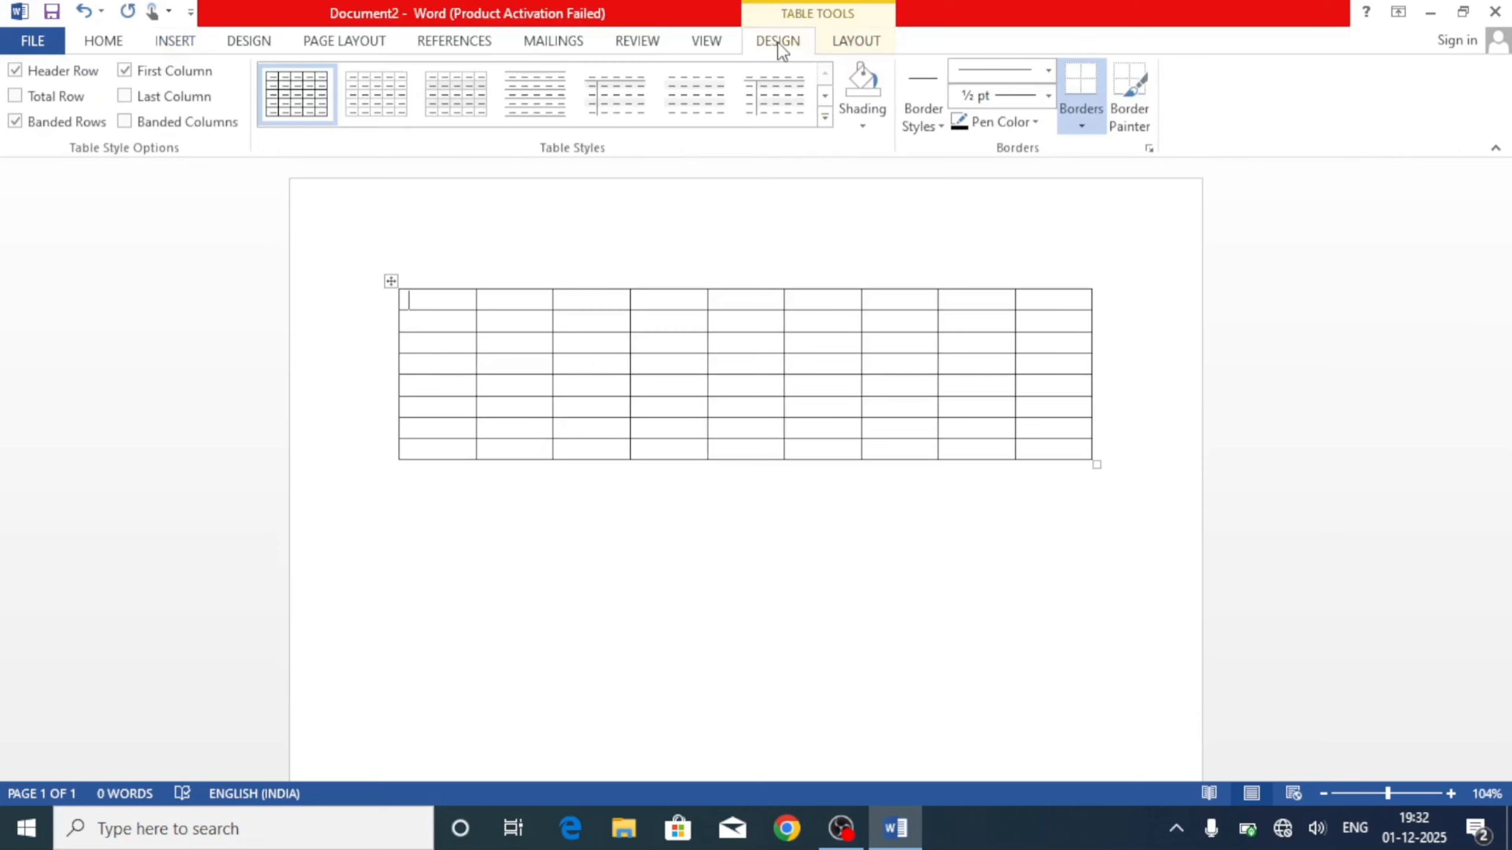
{"action": "left_click", "coordinate": [858, 40]}
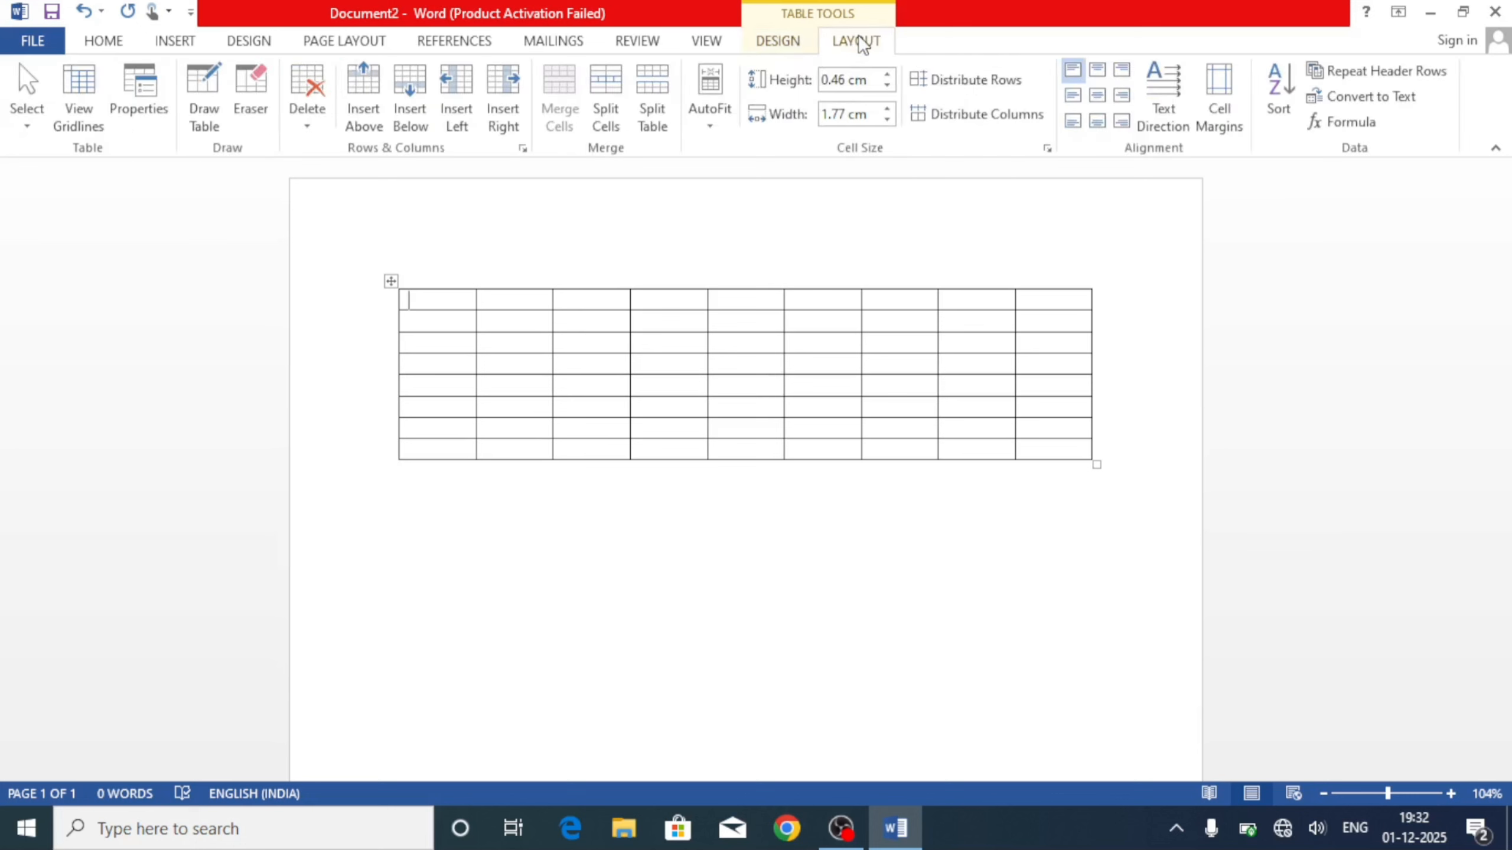
{"action": "left_click", "coordinate": [786, 47]}
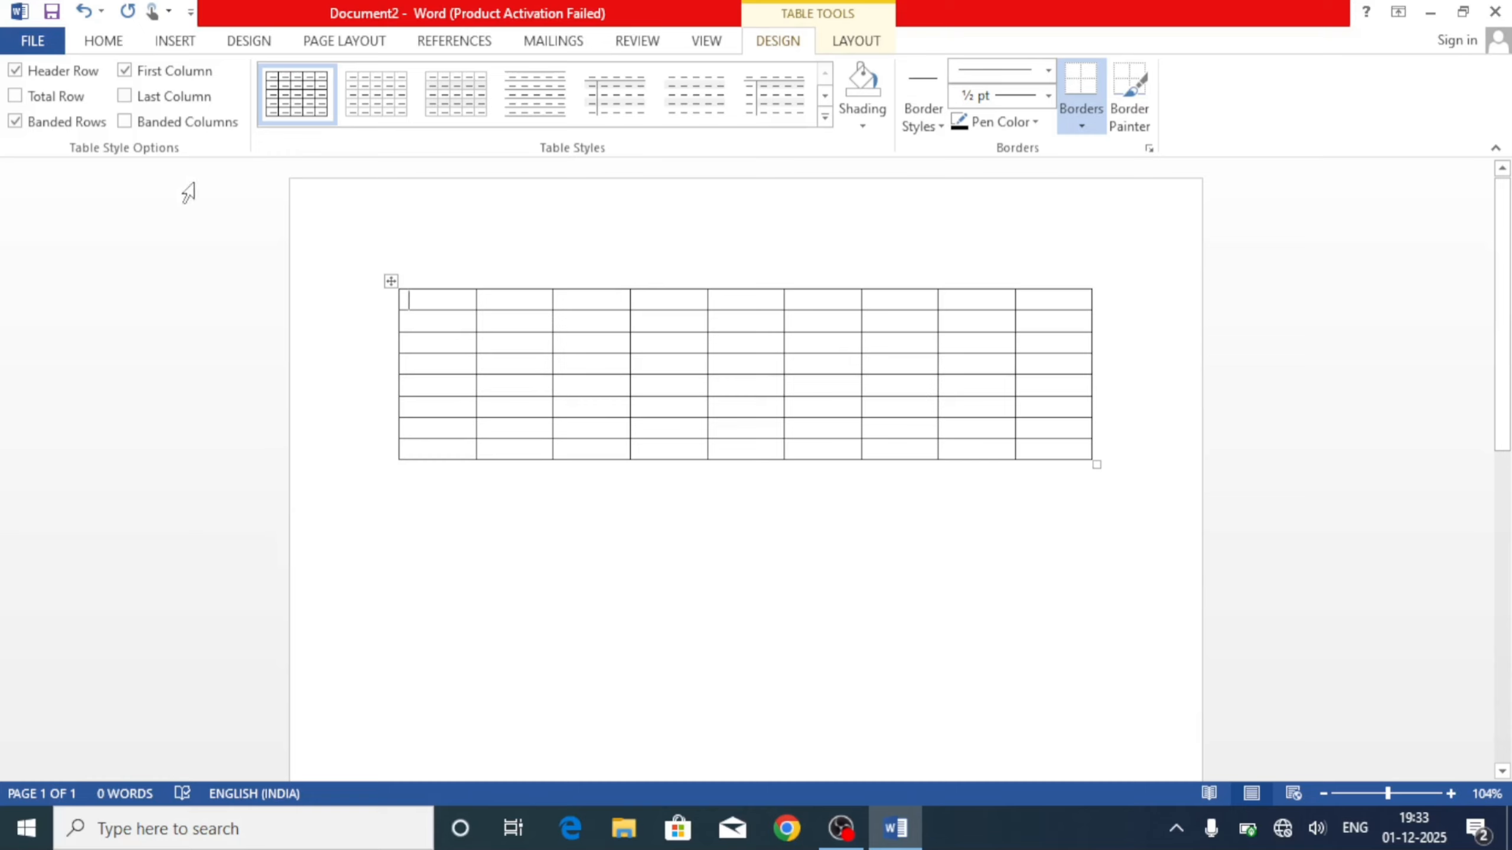
{"action": "left_click", "coordinate": [16, 72]}
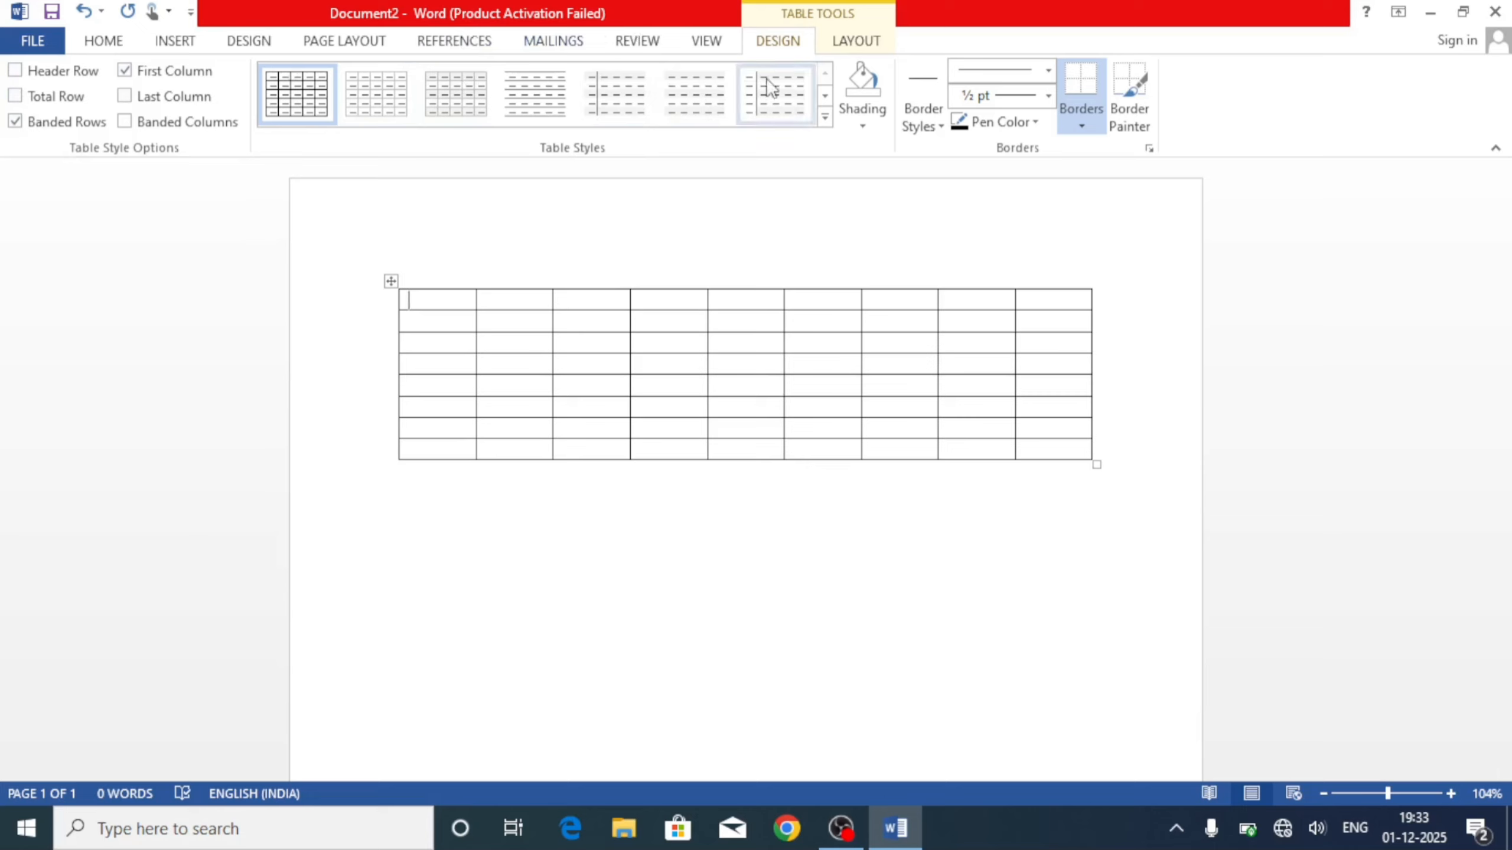
Toggle the Header Row style option on and off again, and turn on Last Column and Banded Columns for the table.
{"action": "left_click", "coordinate": [52, 73]}
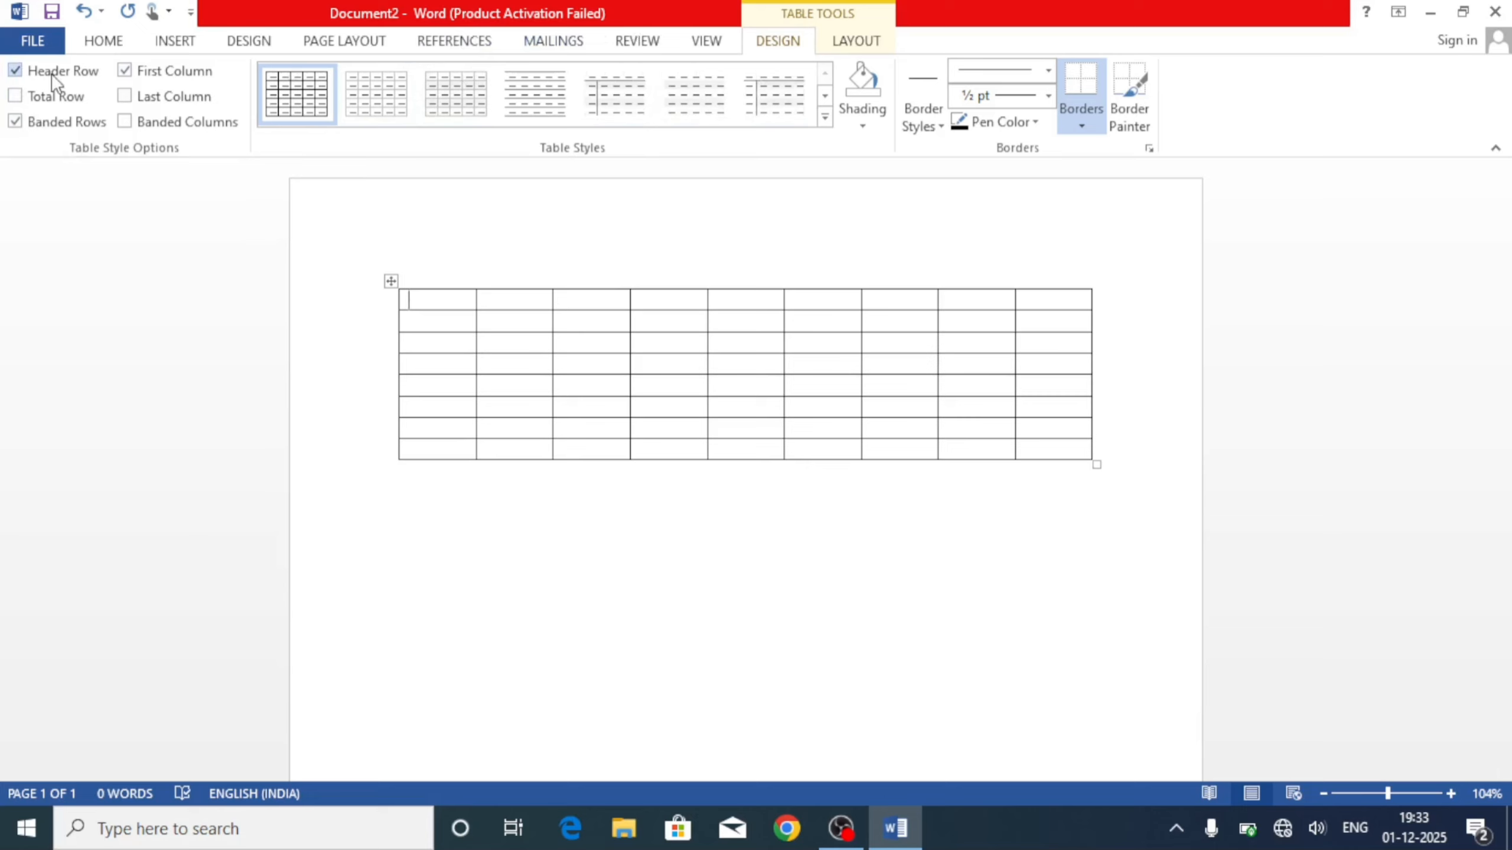
{"action": "left_click", "coordinate": [52, 73]}
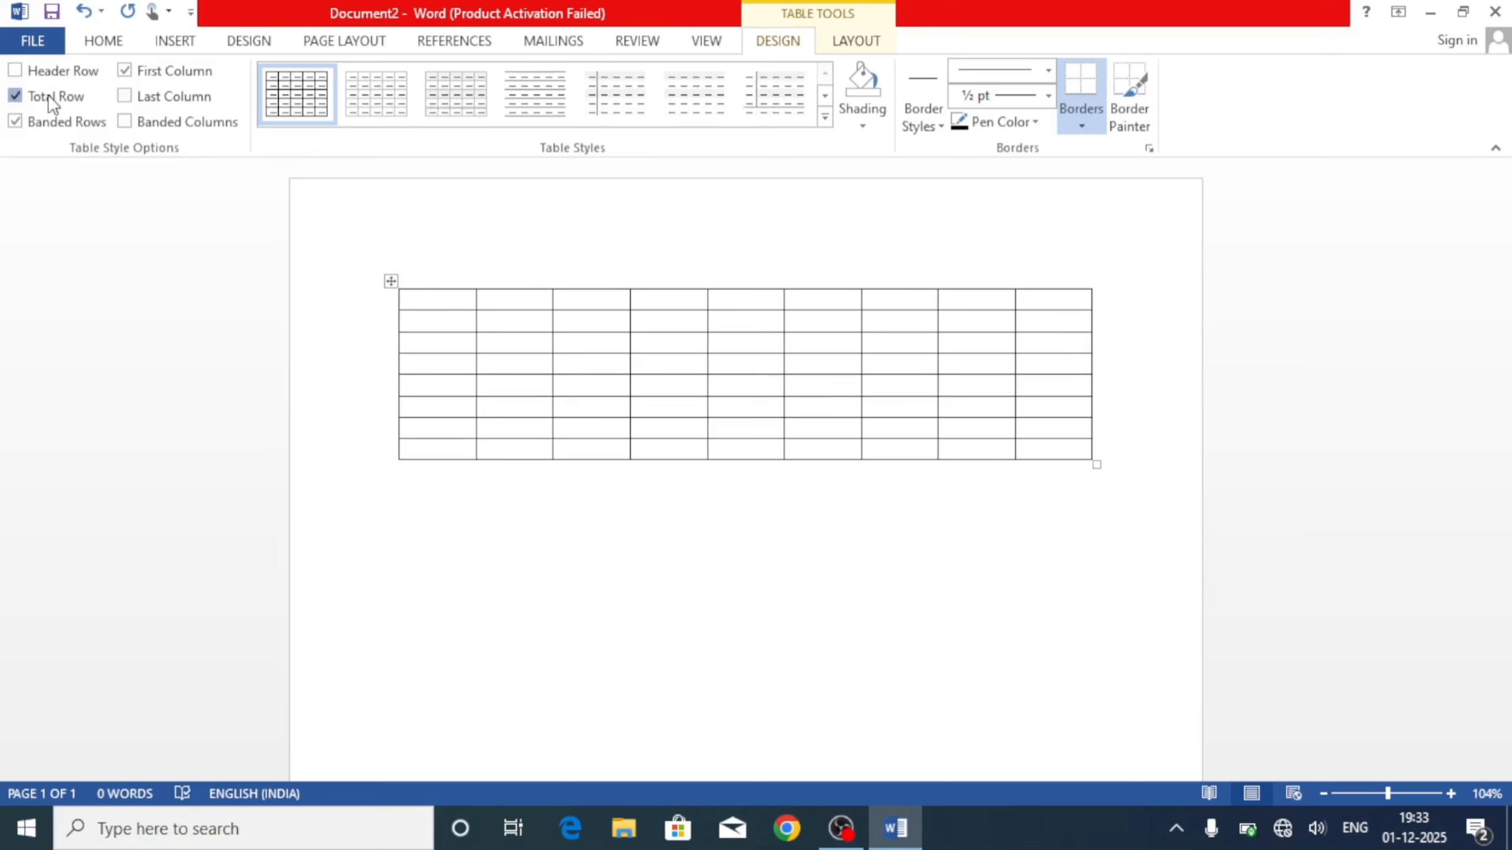
{"action": "left_click", "coordinate": [47, 95]}
{"action": "left_click", "coordinate": [47, 123]}
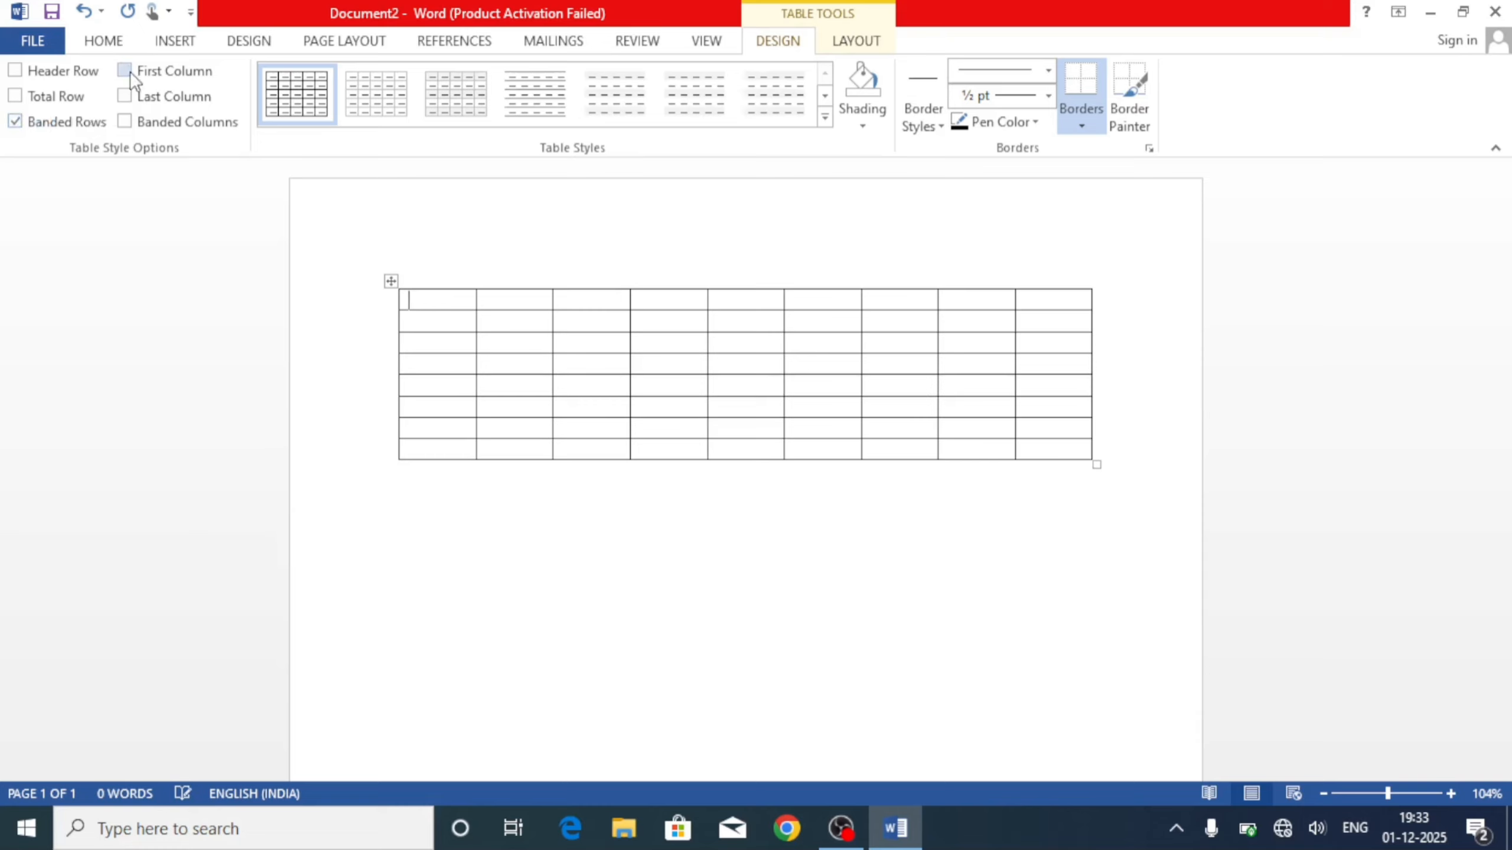
{"action": "left_click", "coordinate": [126, 96]}
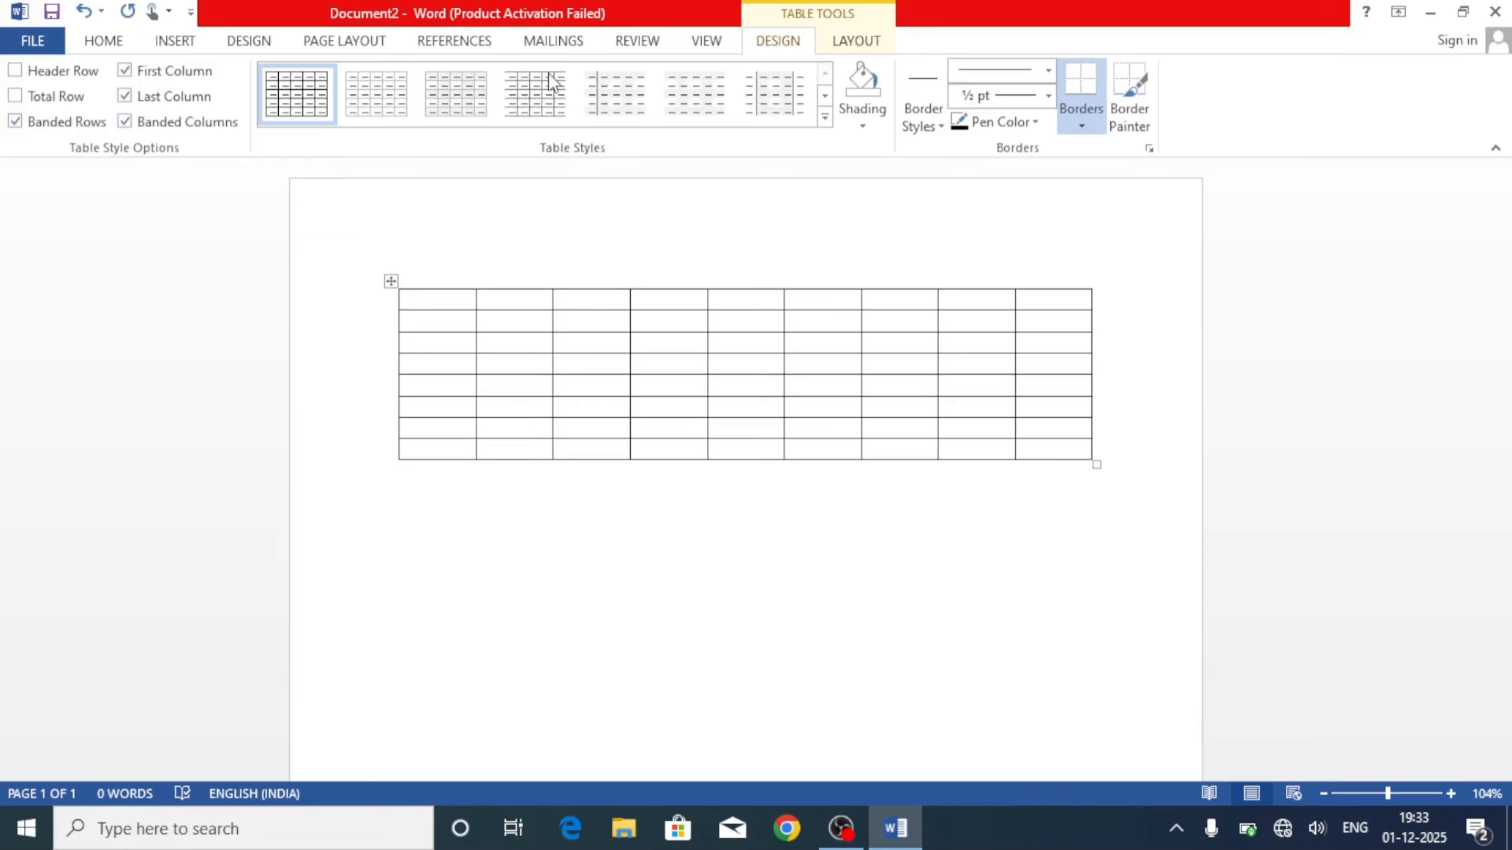
Apply the dark green banded grid style with solid green outer columns to the table.
{"action": "left_click", "coordinate": [824, 120]}
{"action": "left_click_drag", "start_coordinate": [822, 115], "coordinate": [582, 440]}
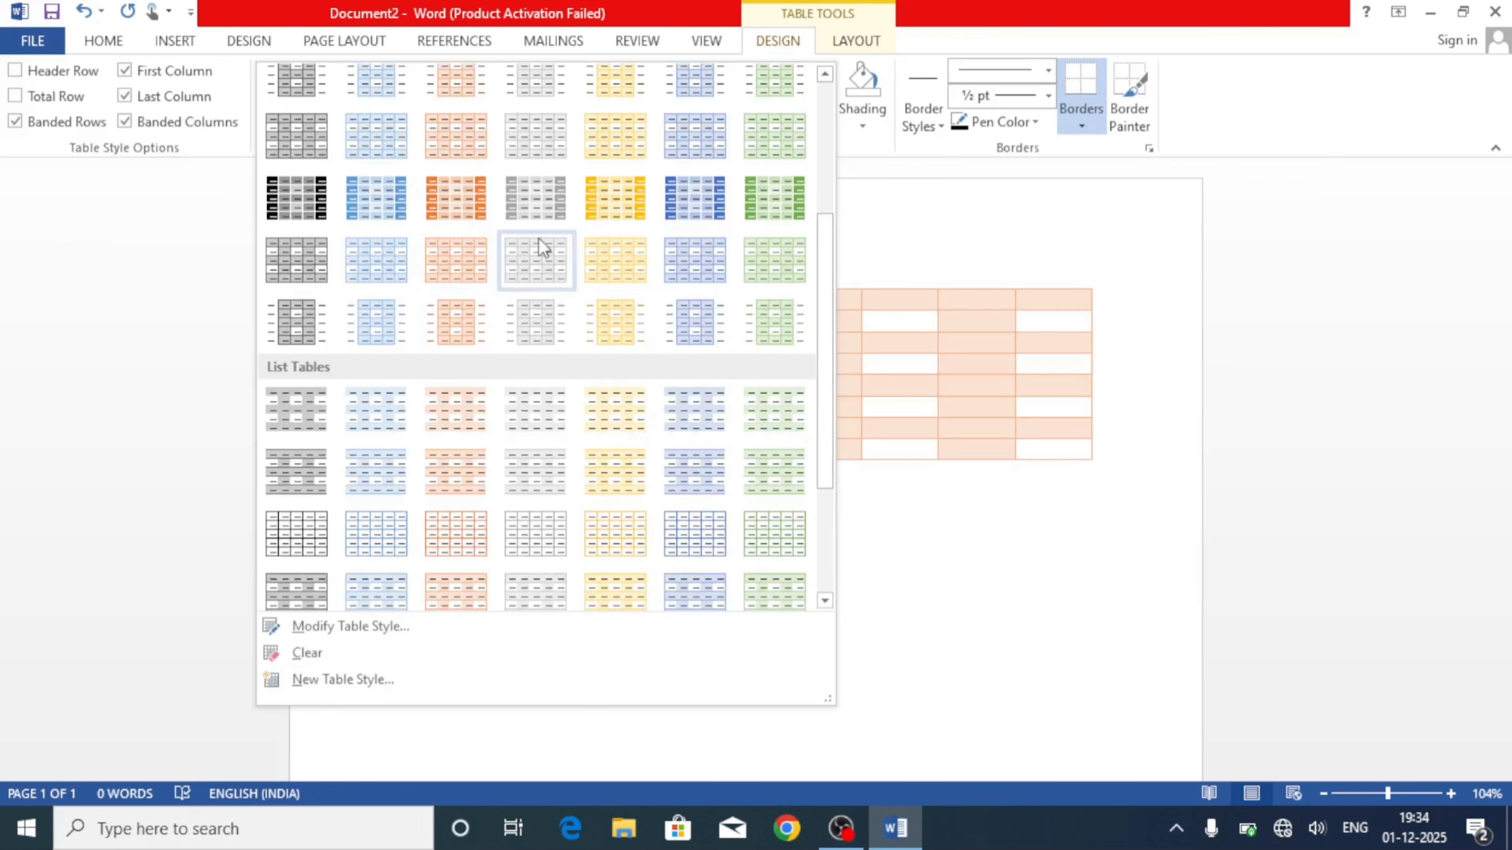
{"action": "left_click", "coordinate": [775, 189]}
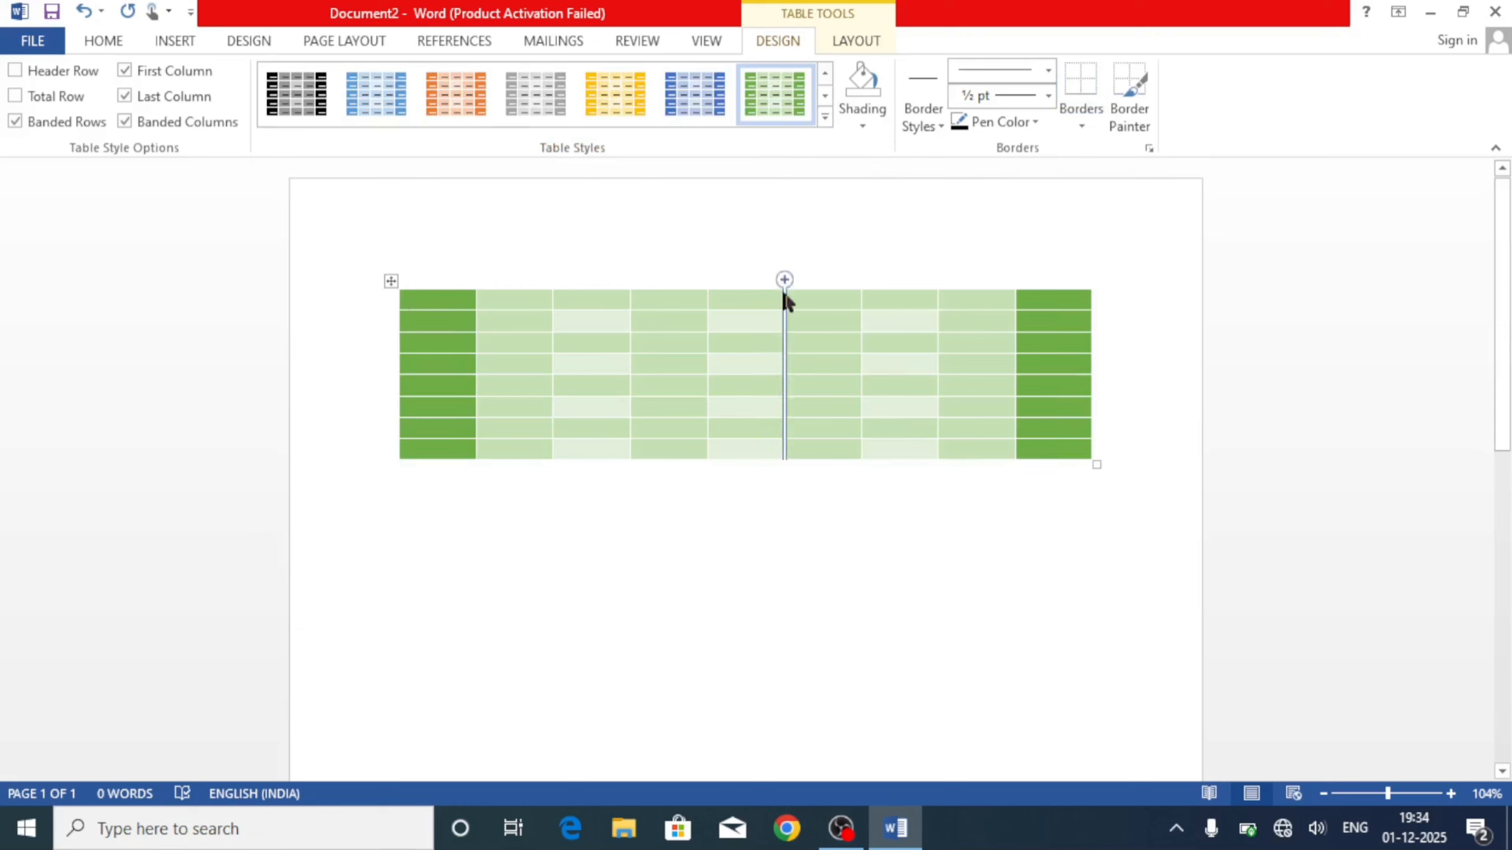
Apply the light blue banded grid style to the table, and return it to the plain black grid style.
{"action": "mouse_move", "coordinate": [791, 271]}
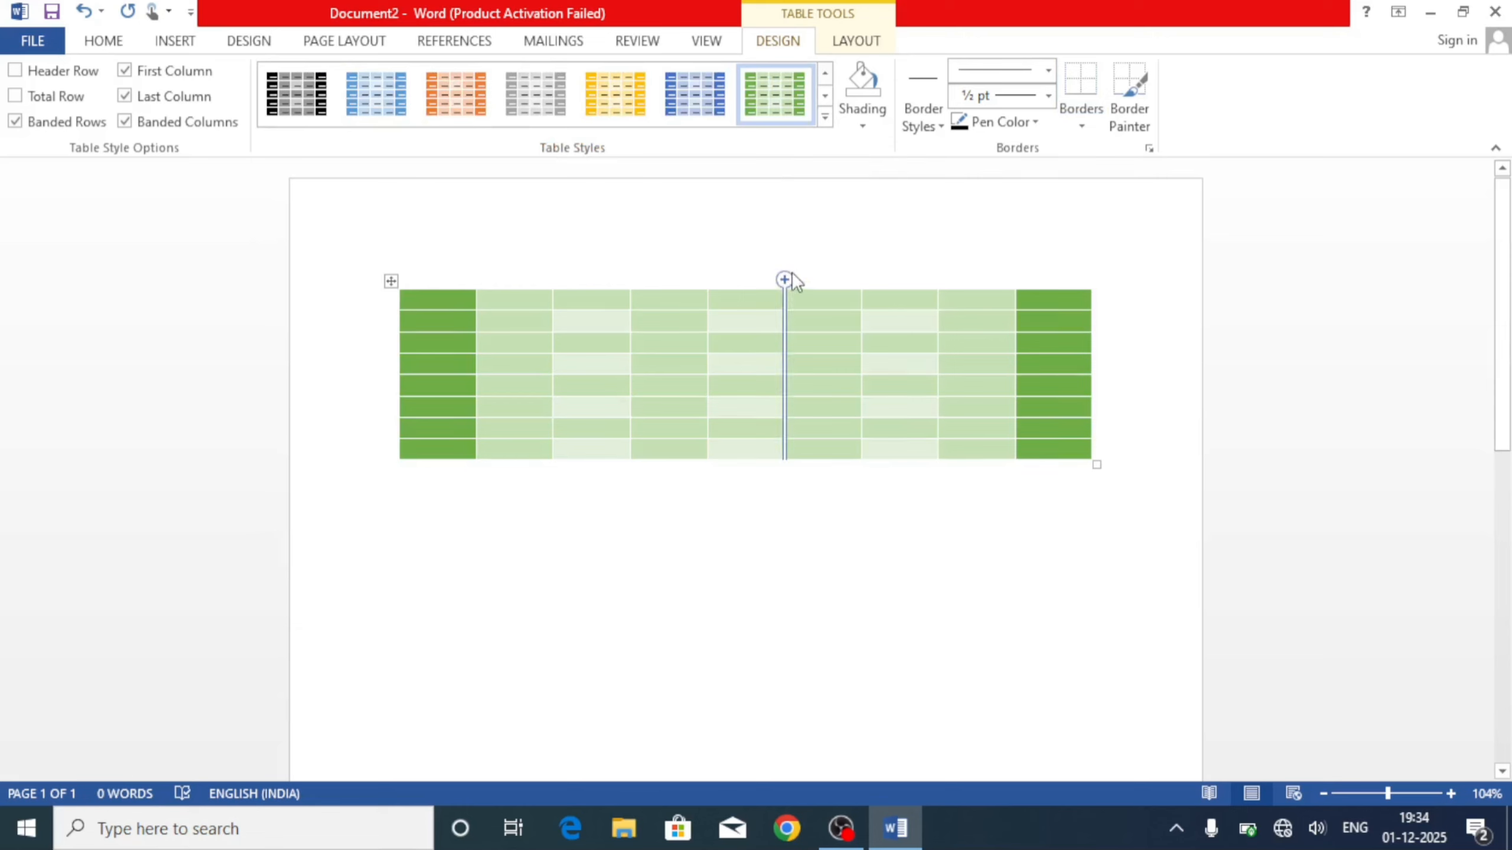
{"action": "left_click", "coordinate": [825, 117]}
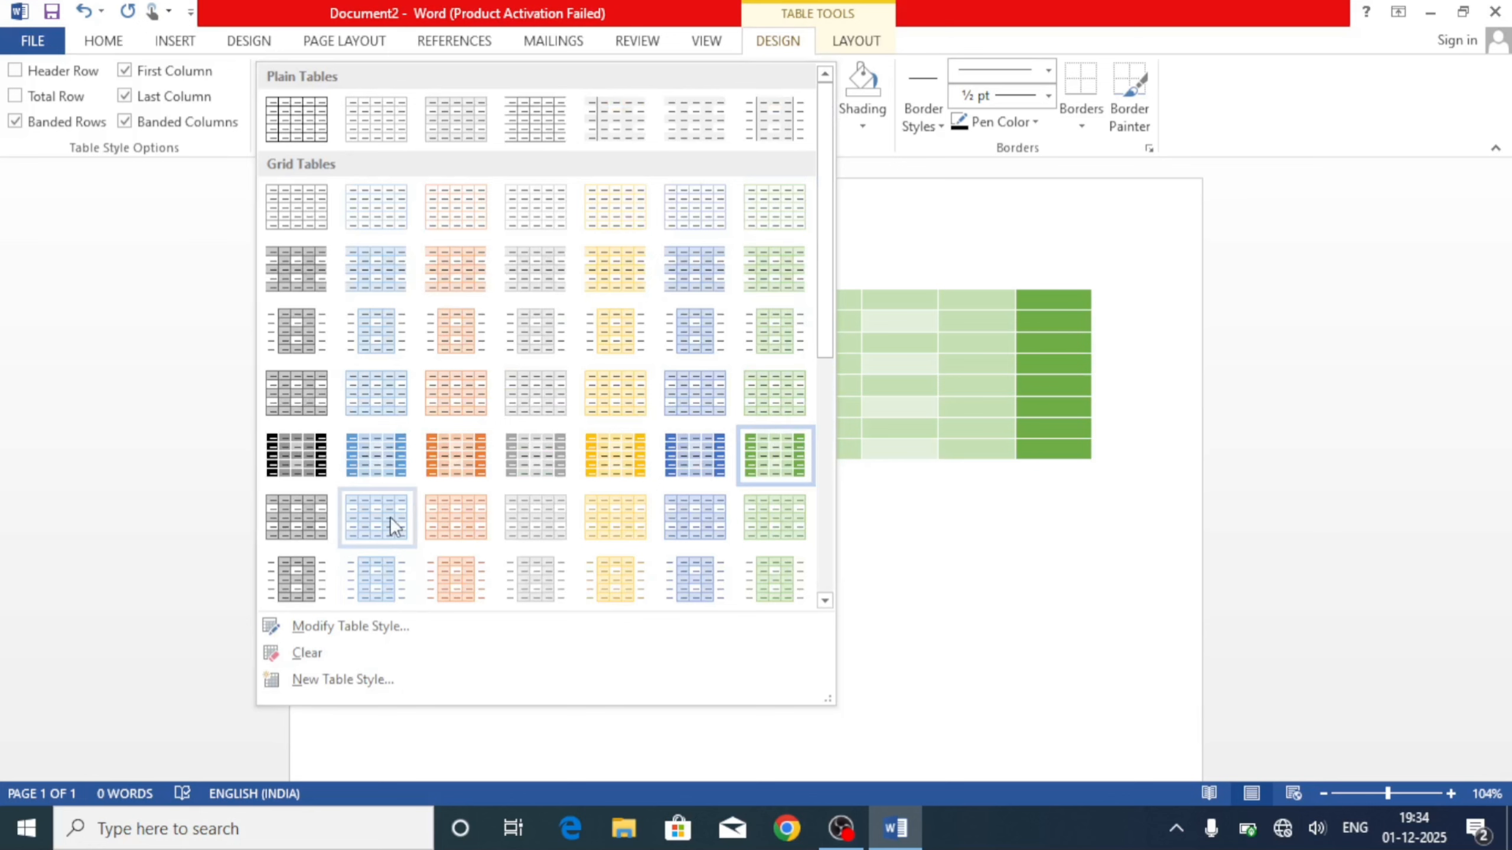
{"action": "key", "text": "Escape"}
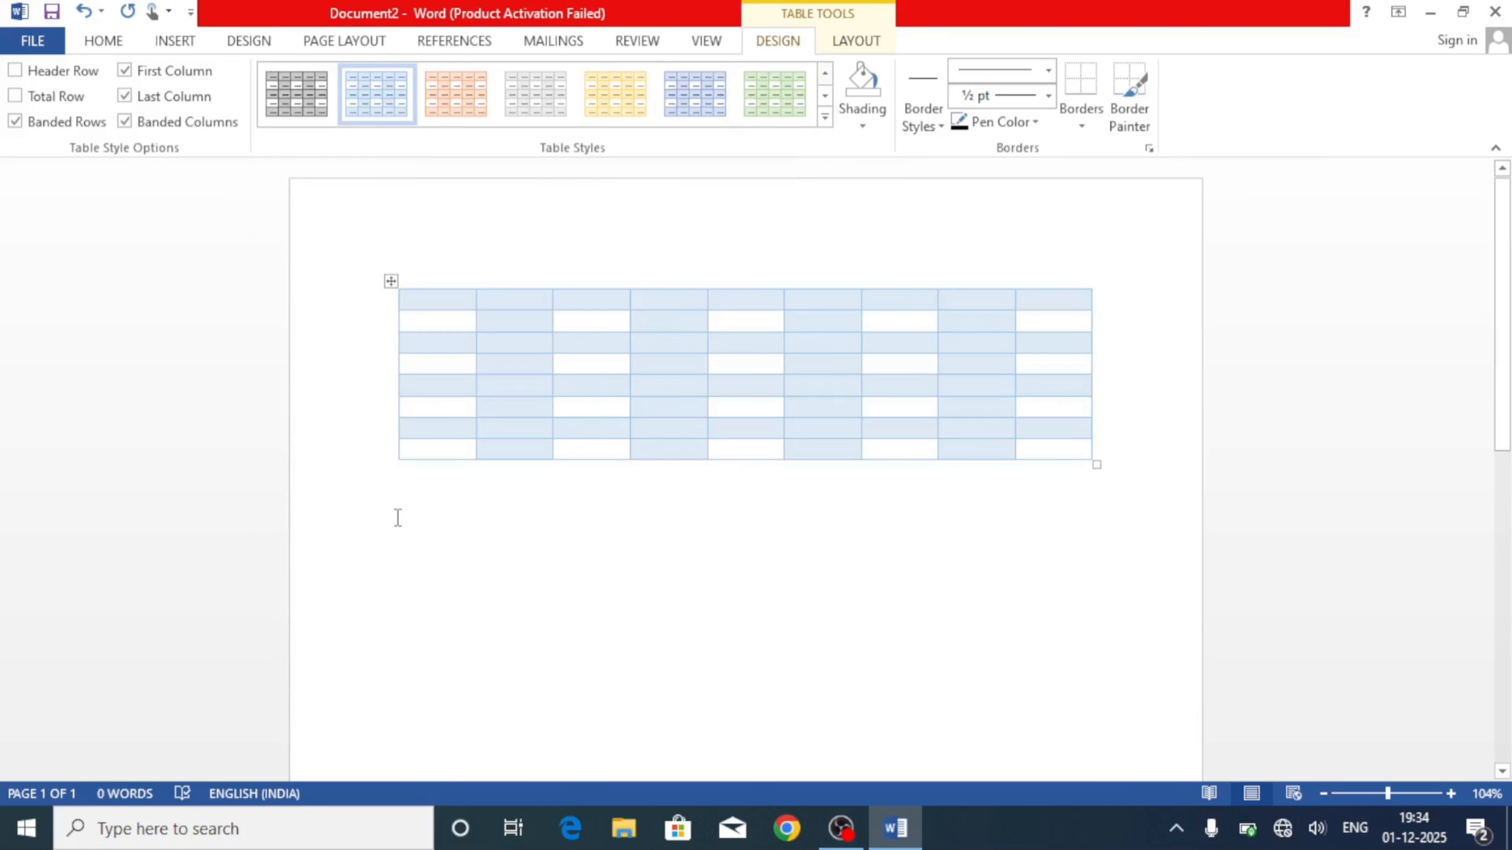
{"action": "left_click", "coordinate": [825, 118]}
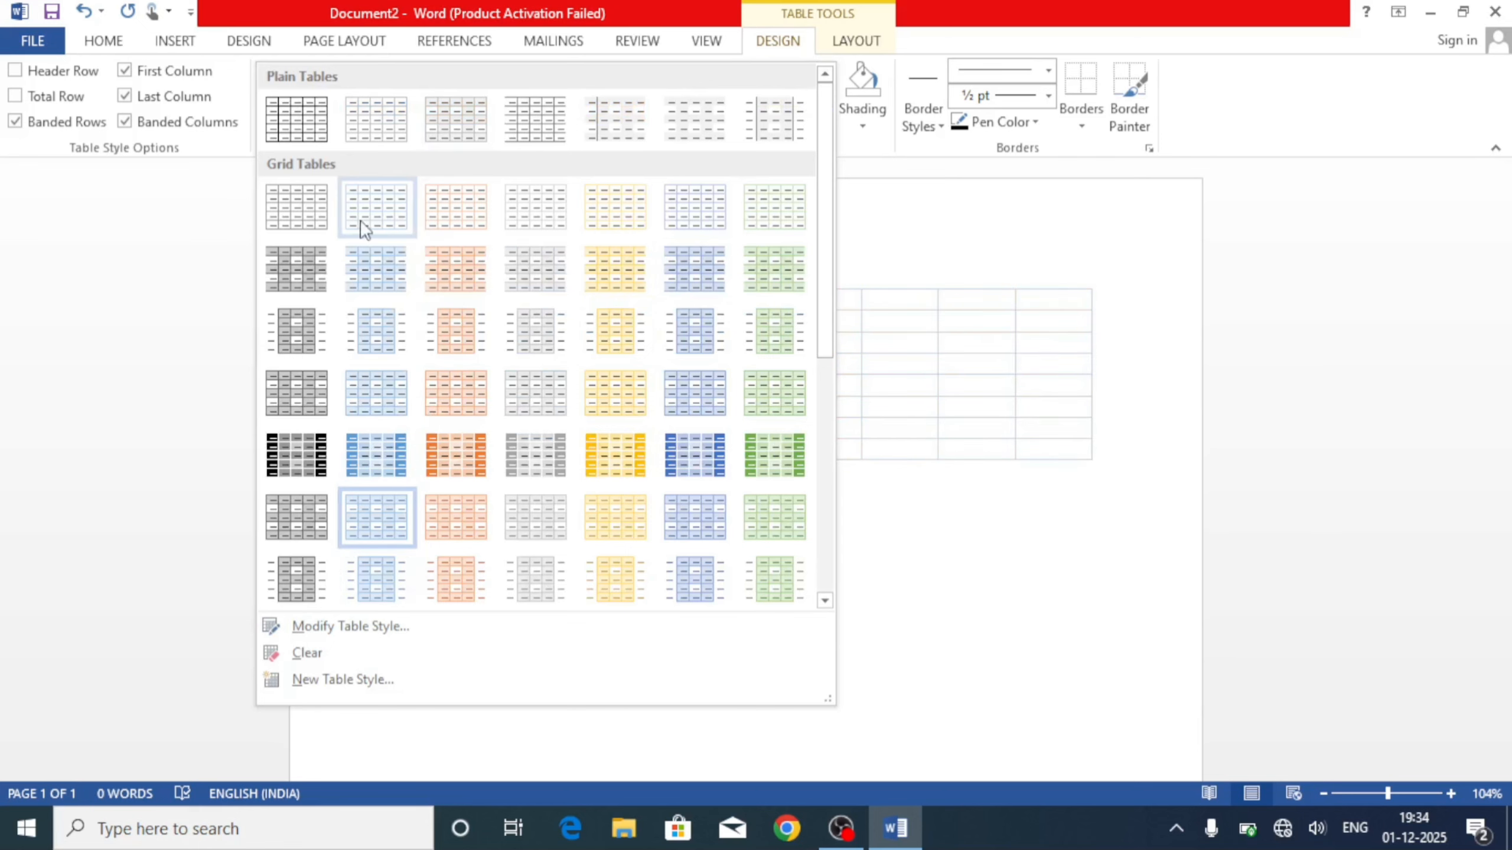
{"action": "left_click", "coordinate": [300, 116]}
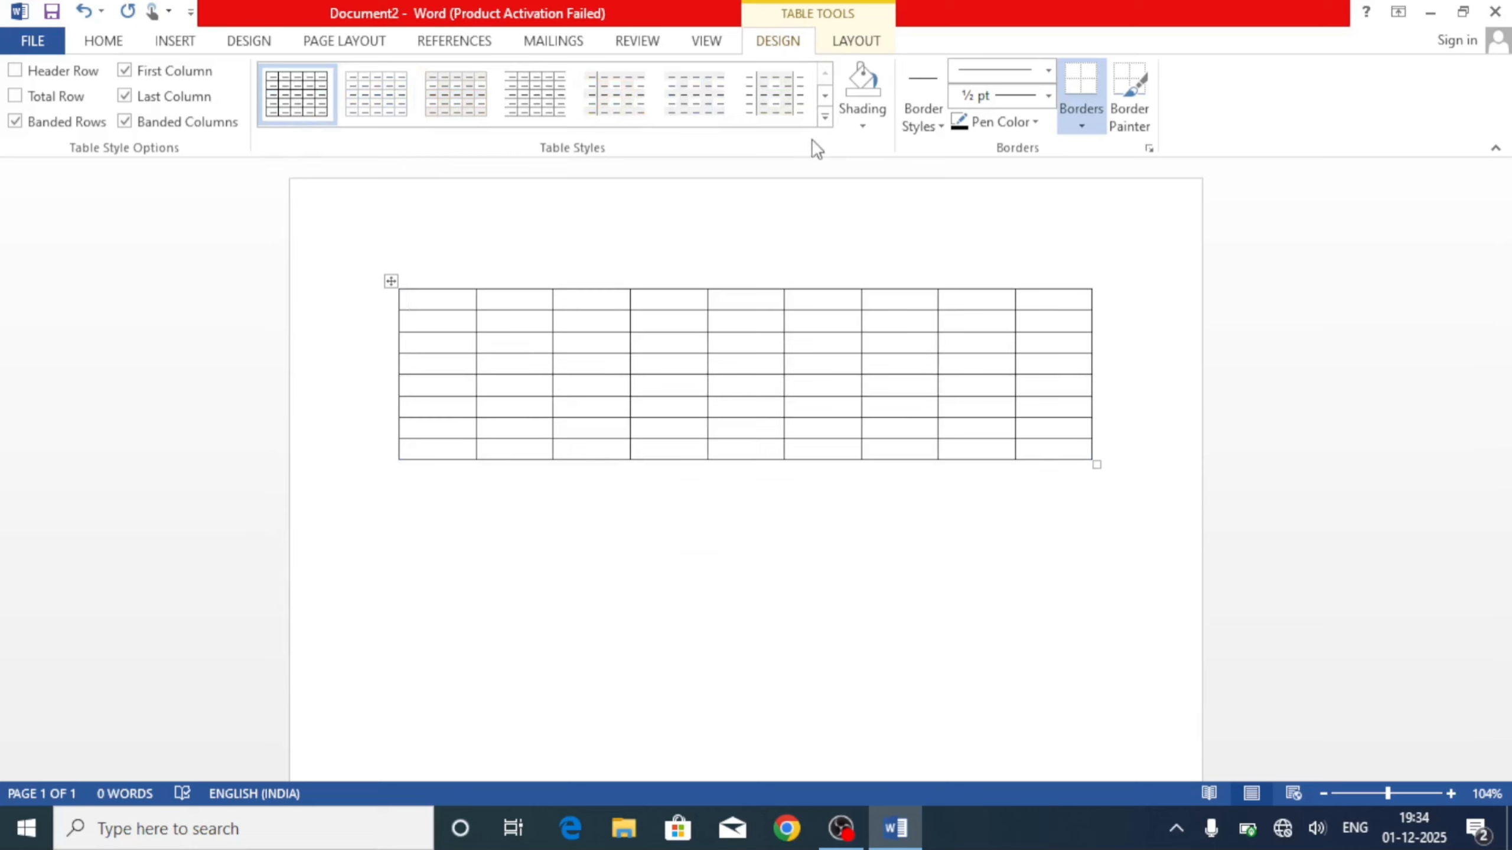
Shade the first cell of the table's first row with the standard red color.
{"action": "left_click", "coordinate": [862, 126]}
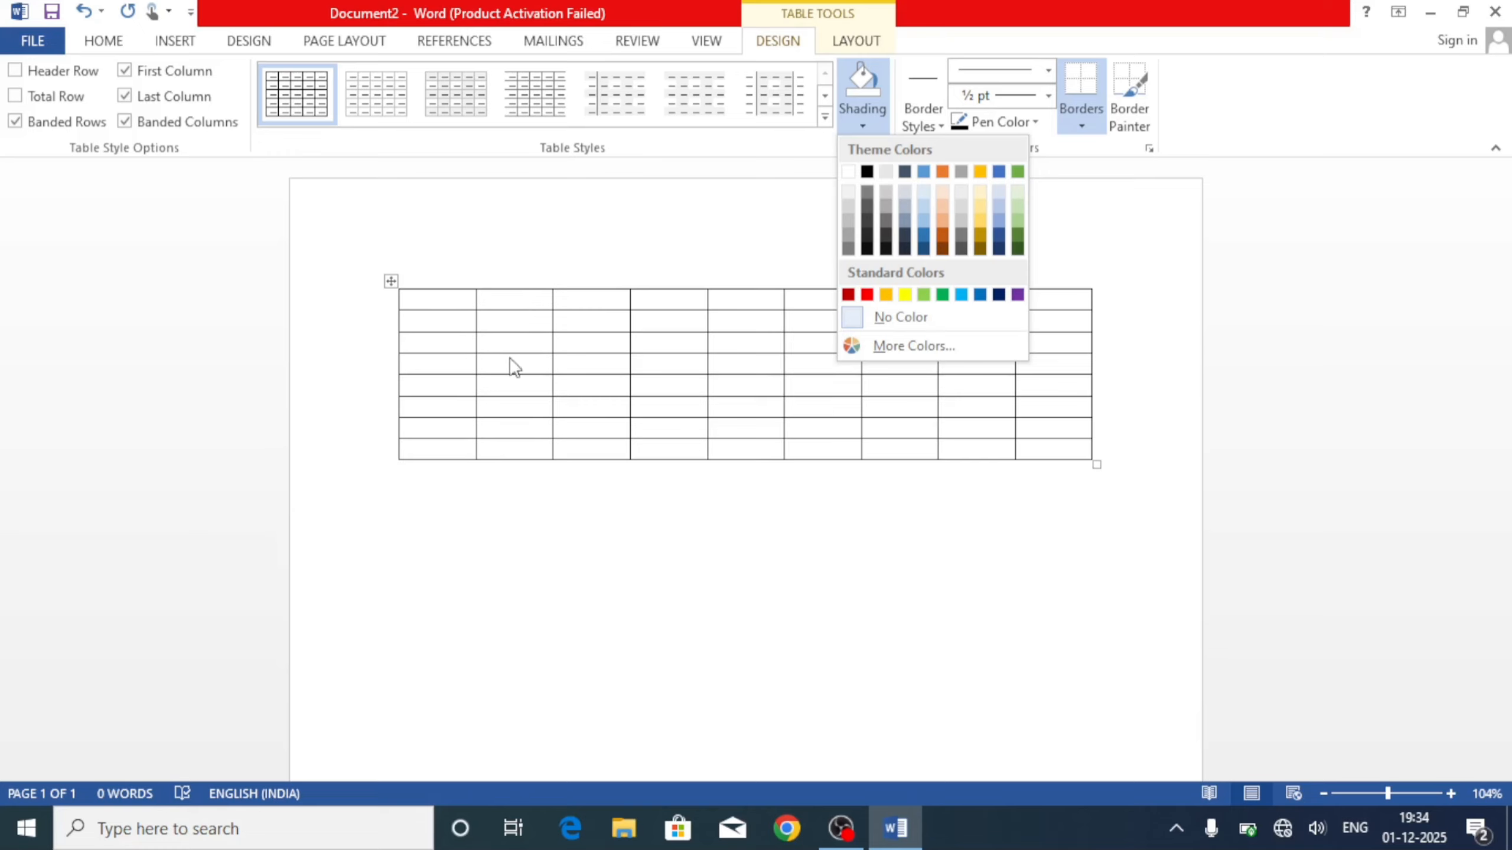
{"action": "left_click", "coordinate": [460, 302]}
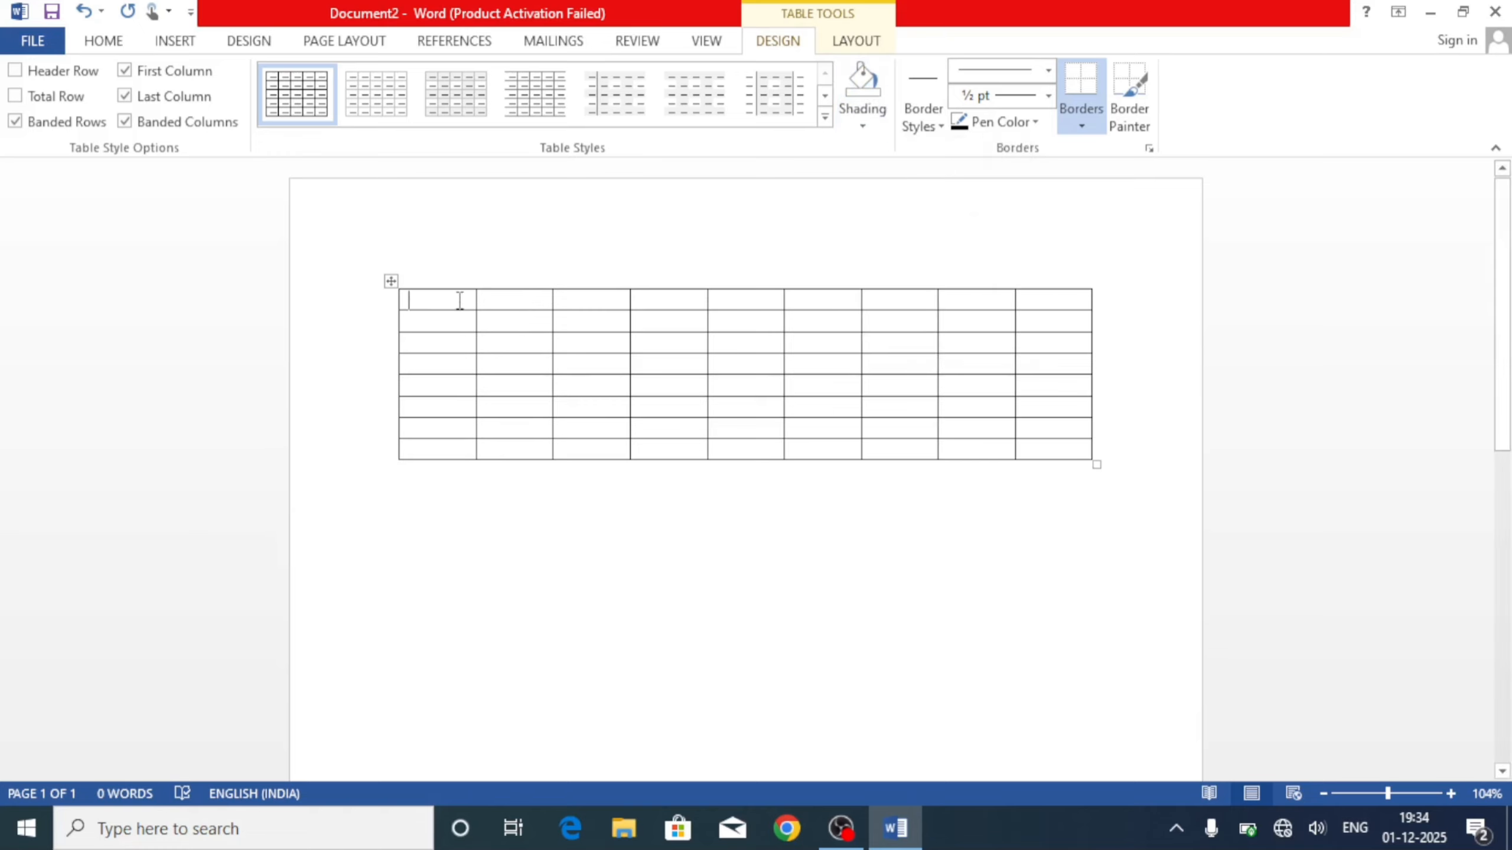
{"action": "left_click", "coordinate": [861, 125]}
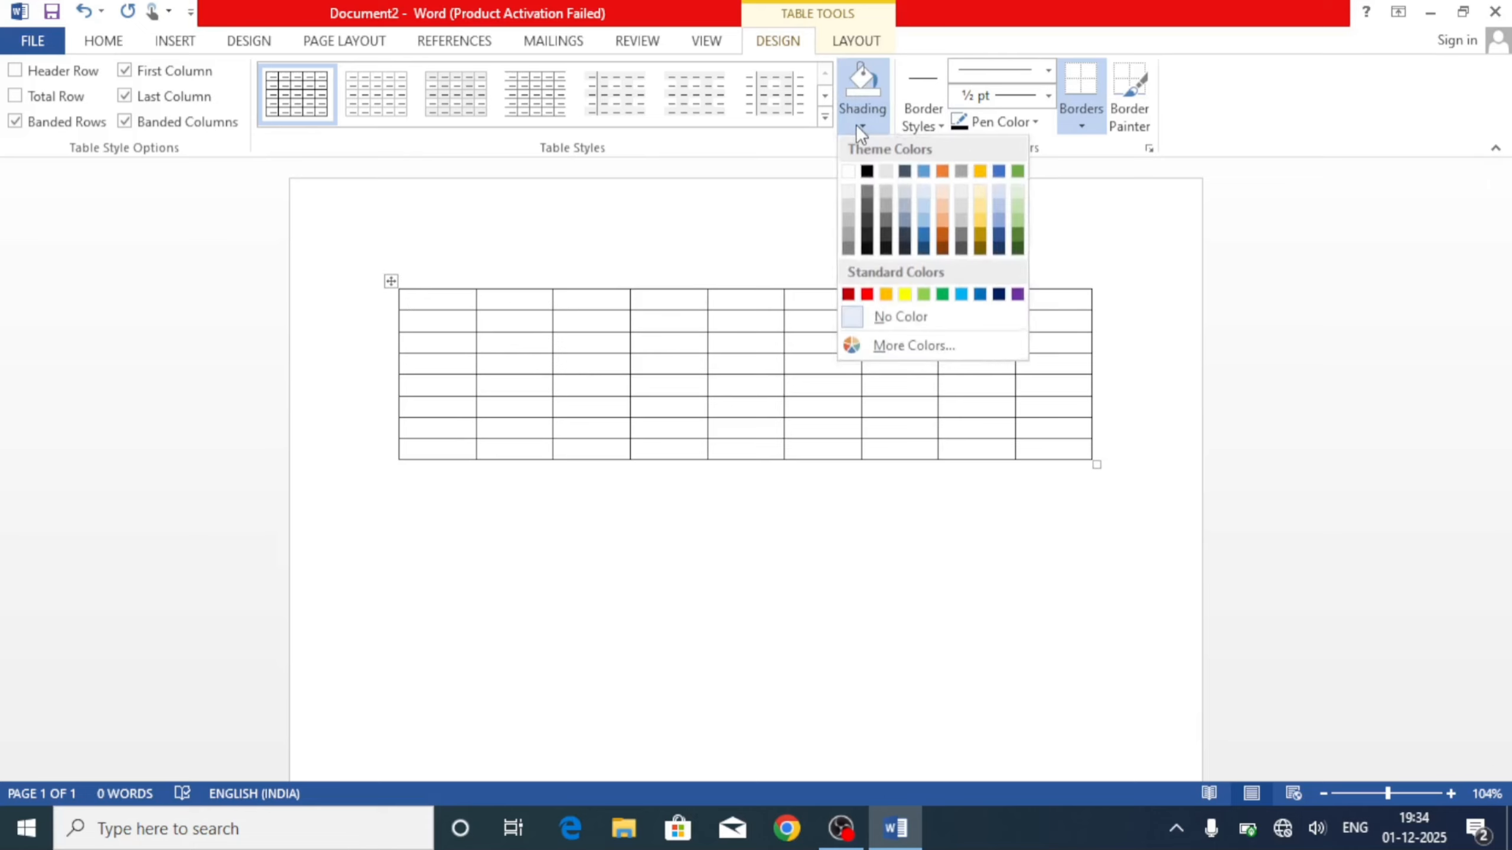
{"action": "left_click", "coordinate": [873, 294]}
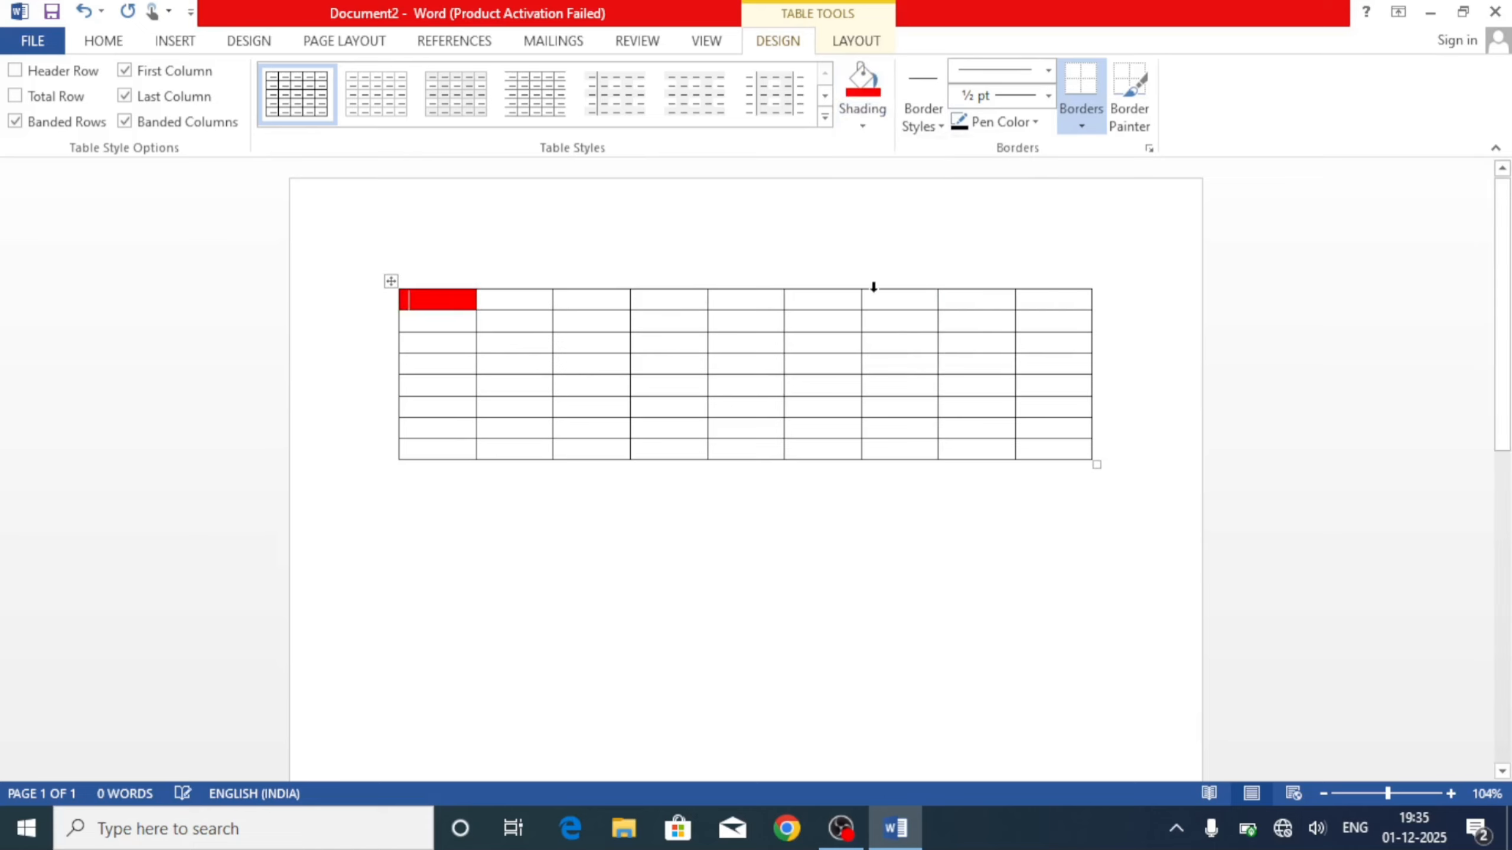
Shade the fifth cell of the third row green and the eighth cell of the fifth row orange.
{"action": "left_click", "coordinate": [771, 346]}
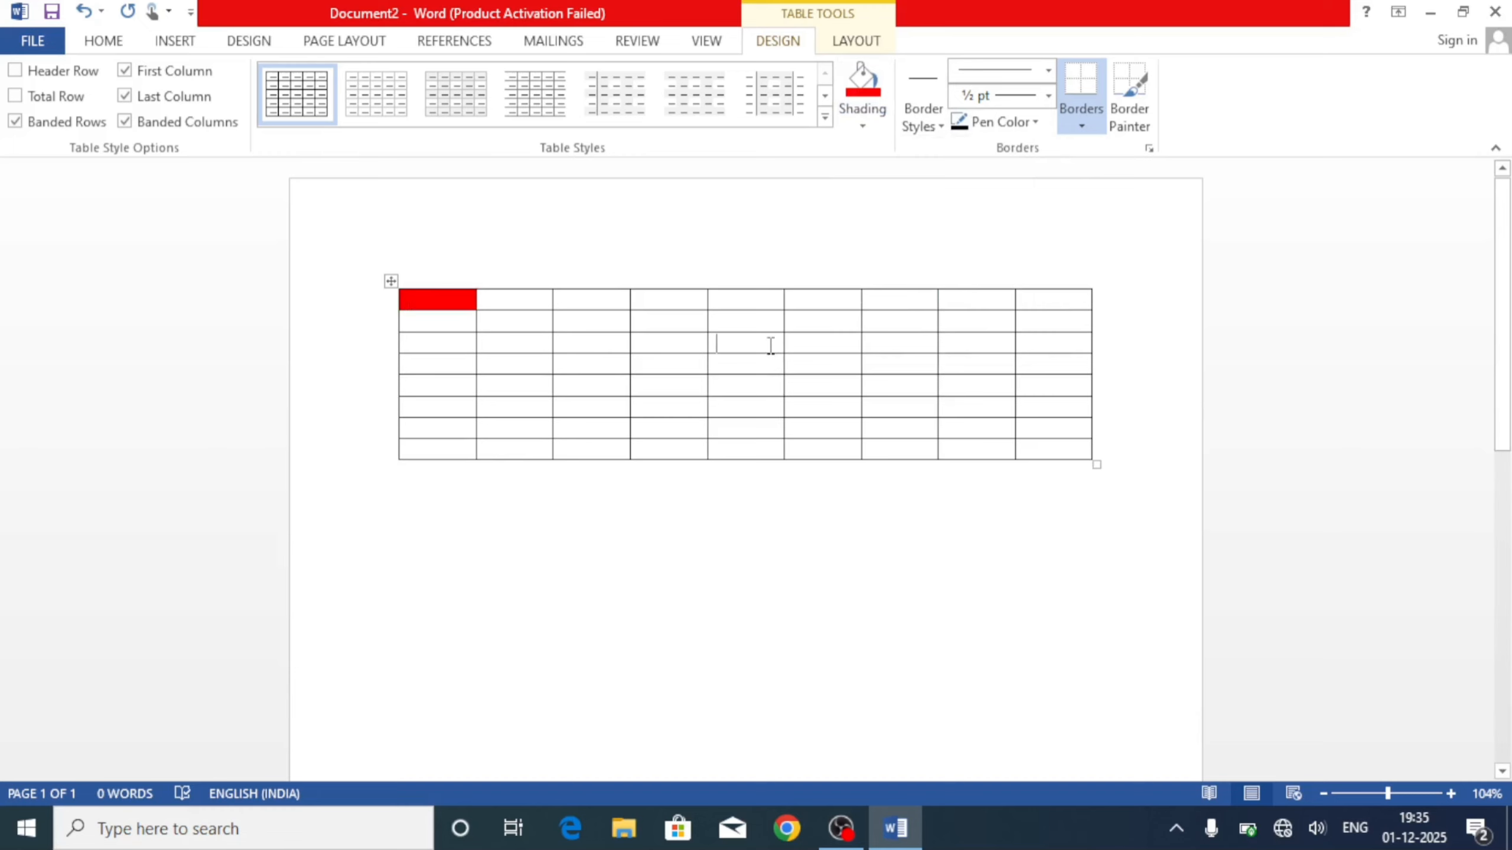
{"action": "left_click", "coordinate": [863, 116]}
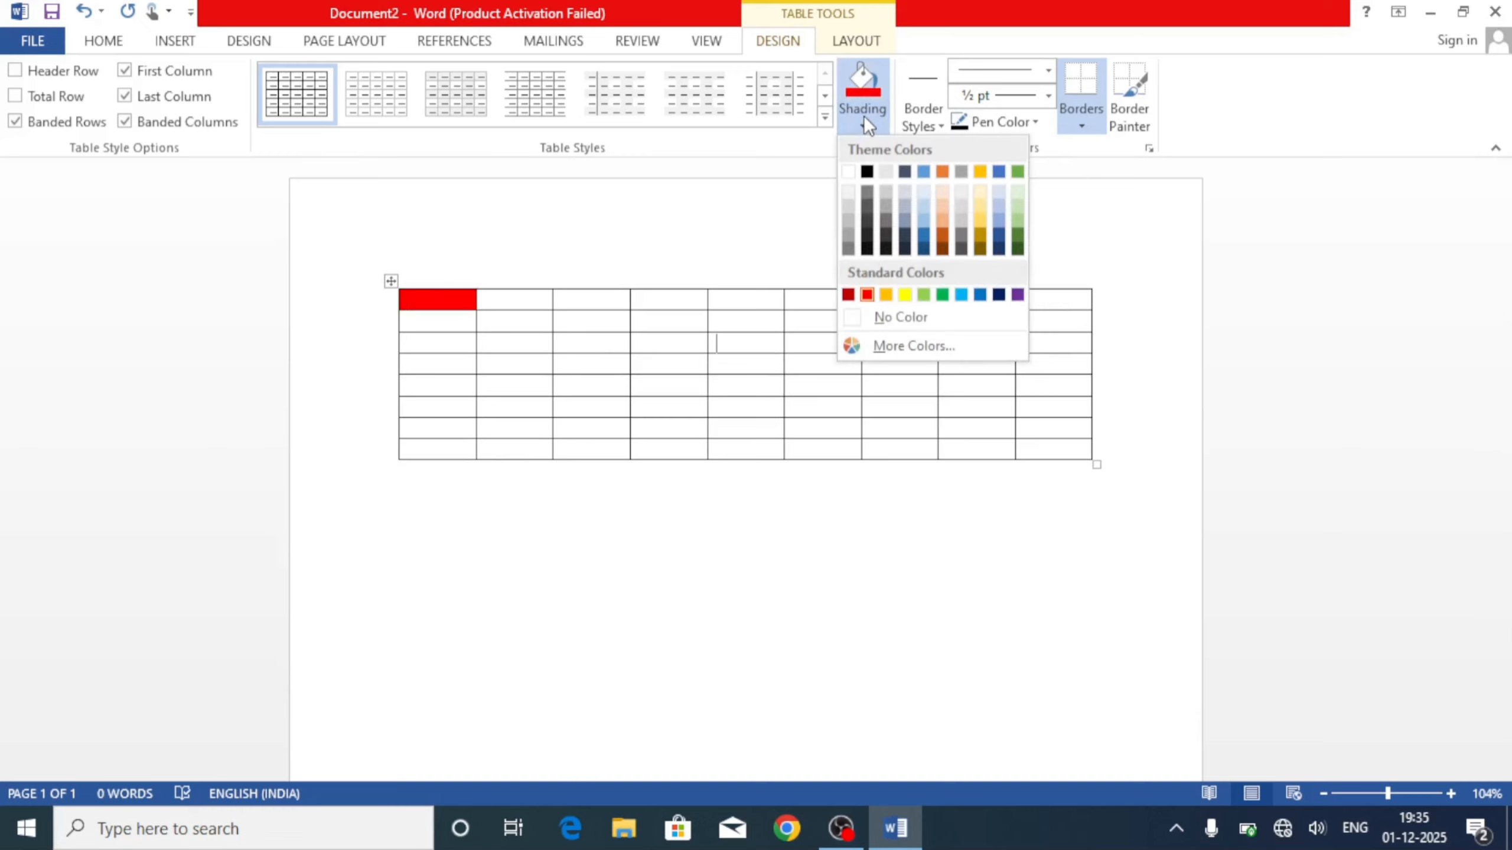
{"action": "left_click", "coordinate": [943, 295]}
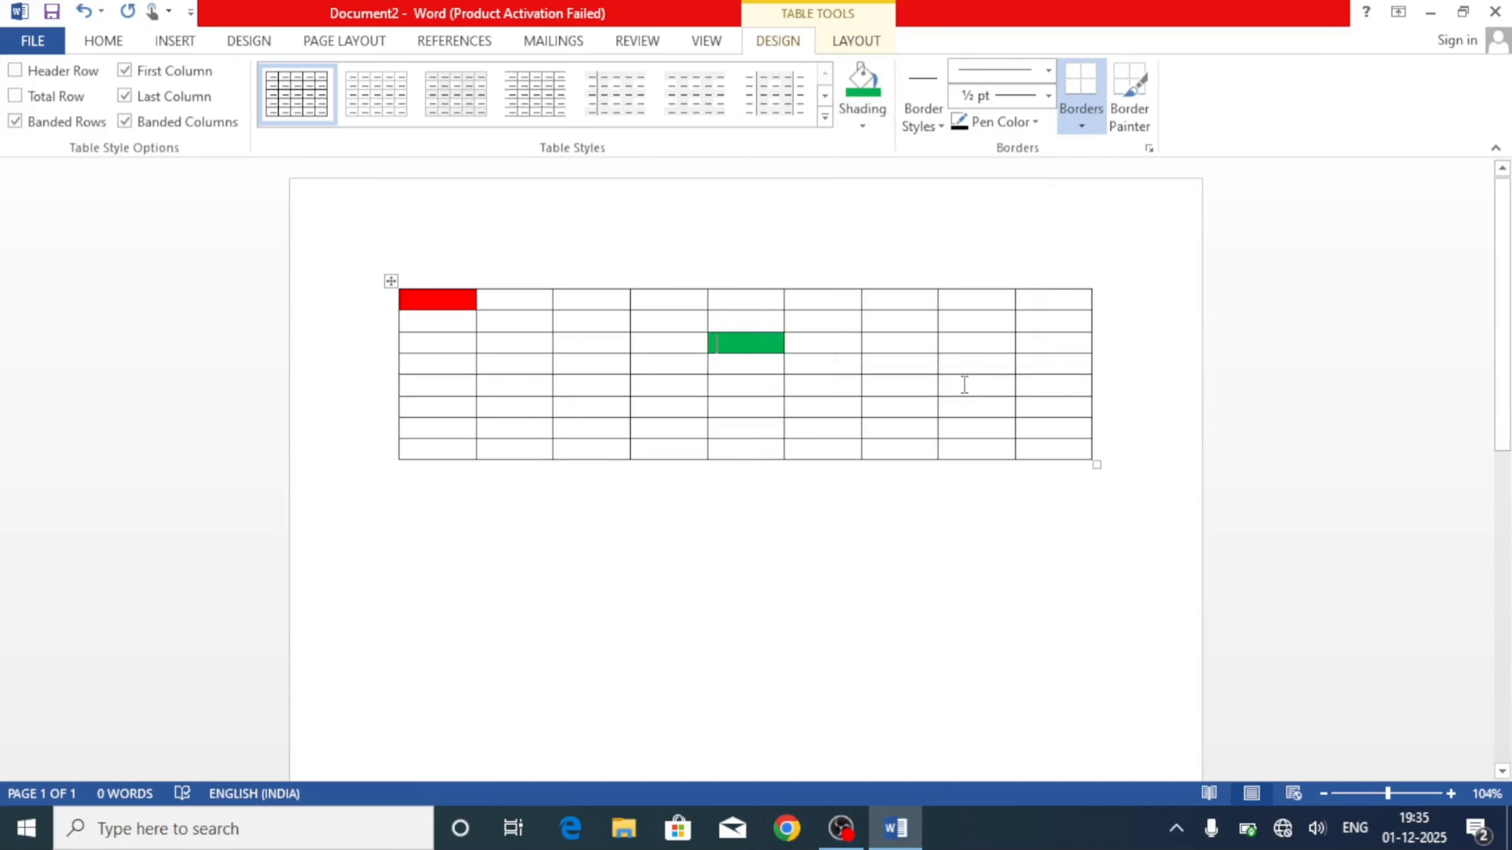
{"action": "left_click", "coordinate": [856, 133]}
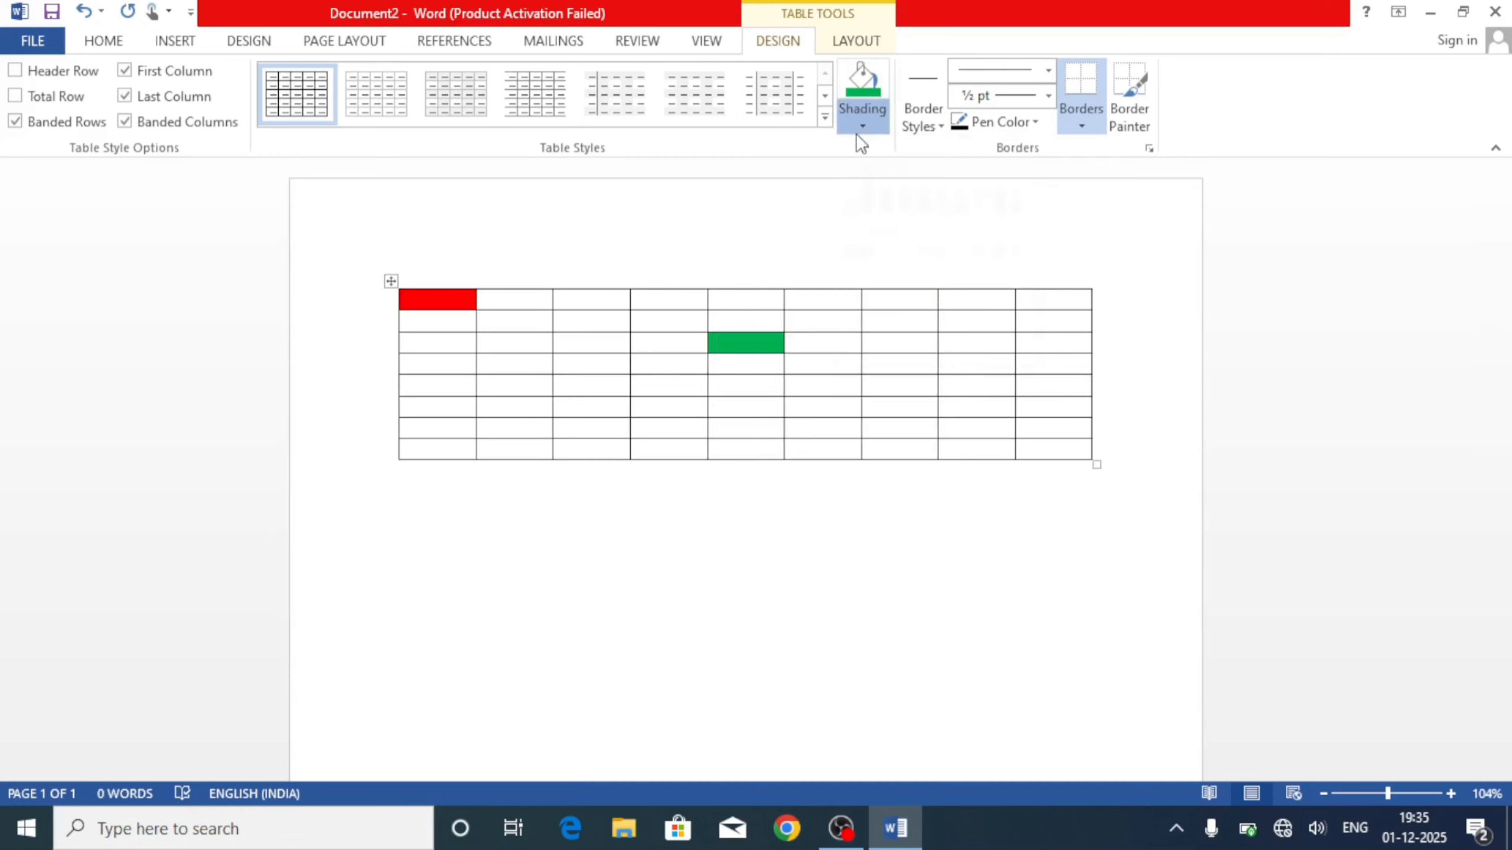
{"action": "left_click", "coordinate": [893, 295]}
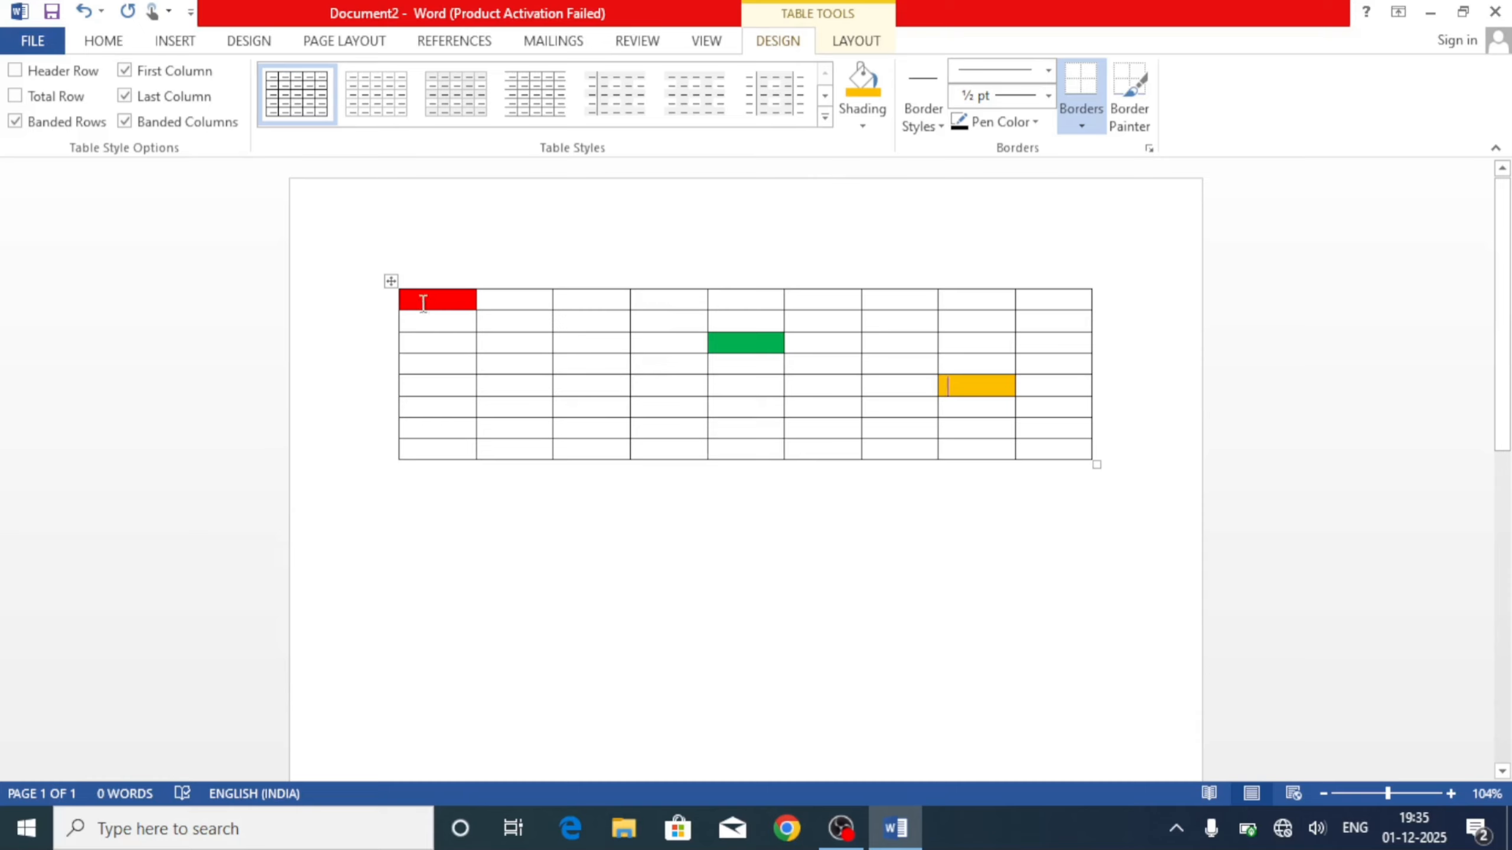
Shade the entire table with the standard light blue color and clear the selection.
{"action": "left_click", "coordinate": [389, 282]}
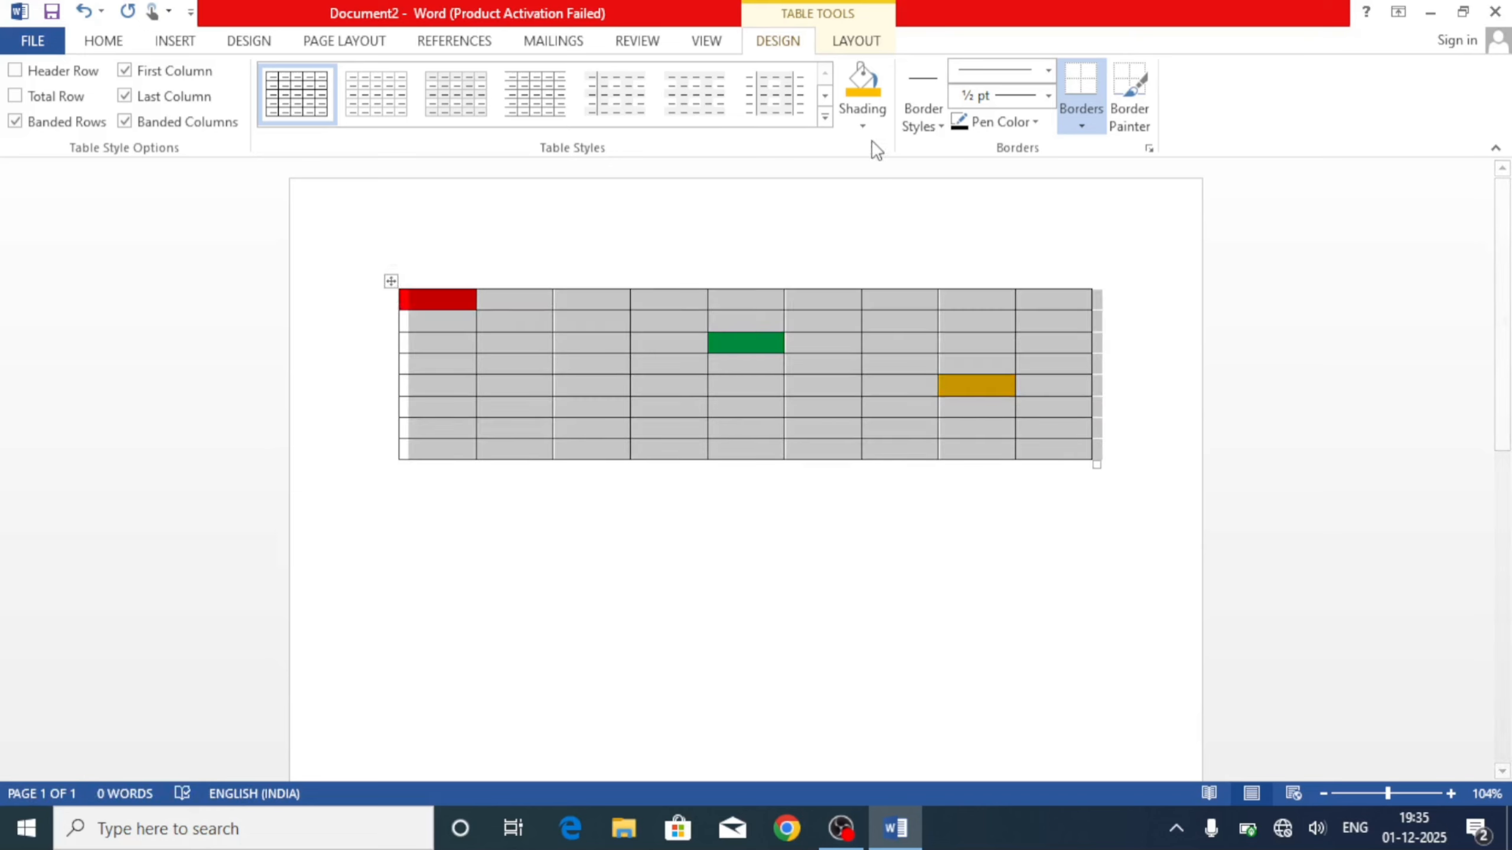
{"action": "left_click", "coordinate": [863, 127]}
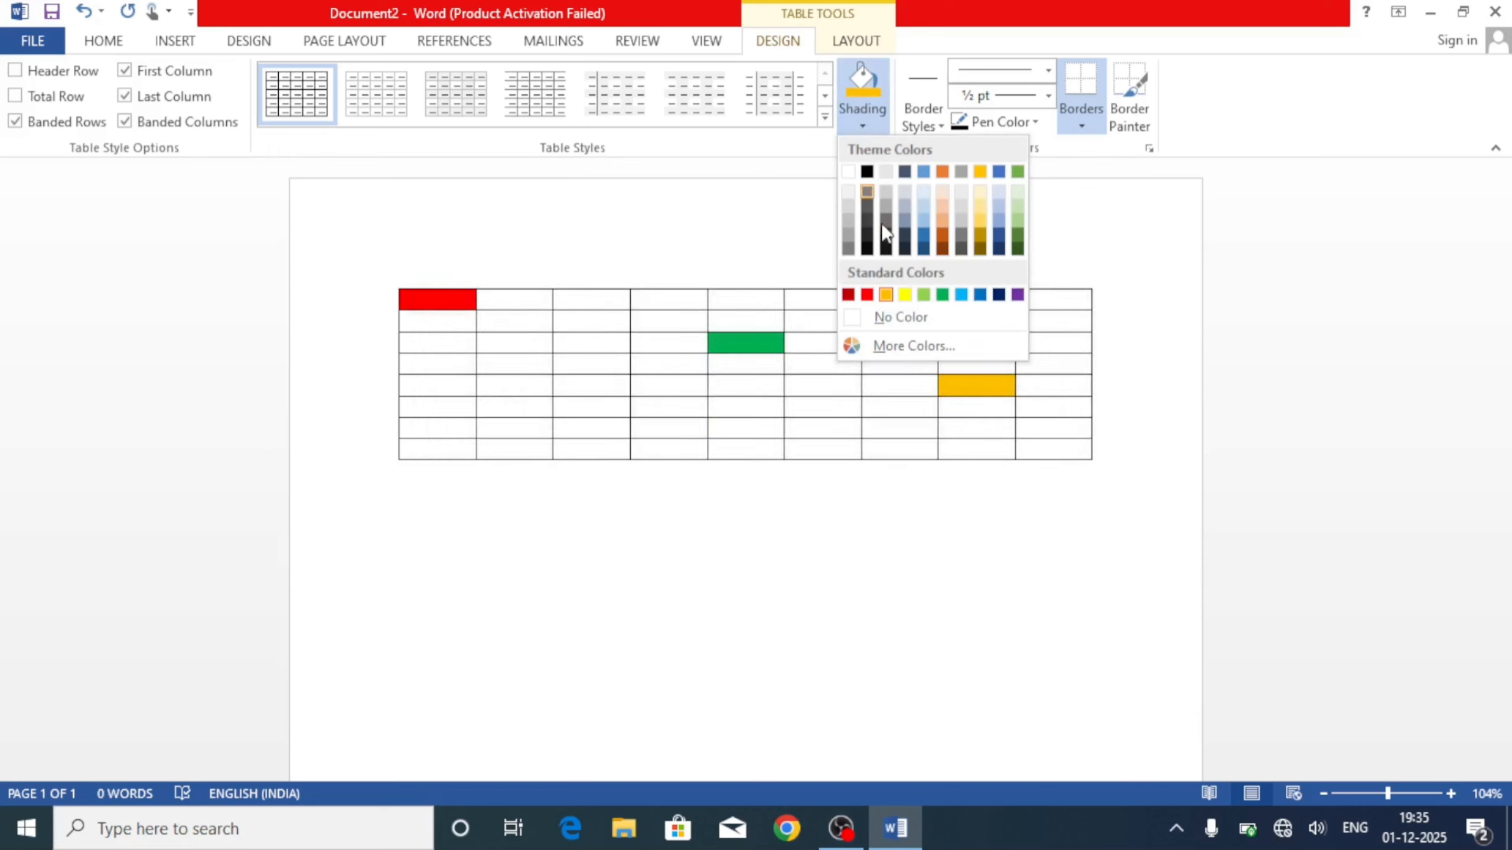
{"action": "left_click", "coordinate": [960, 296]}
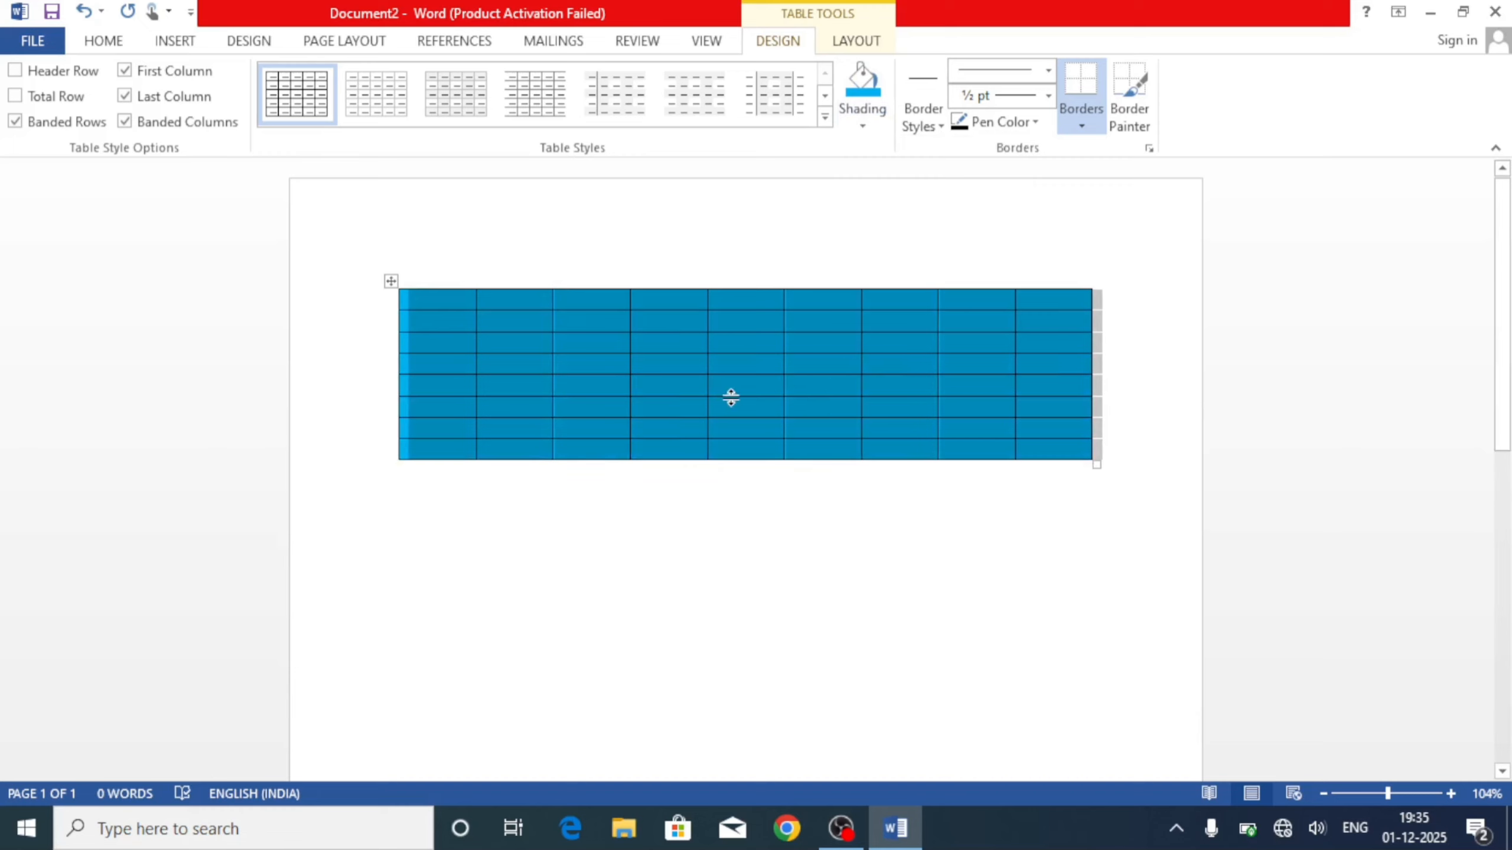
{"action": "left_click", "coordinate": [742, 341]}
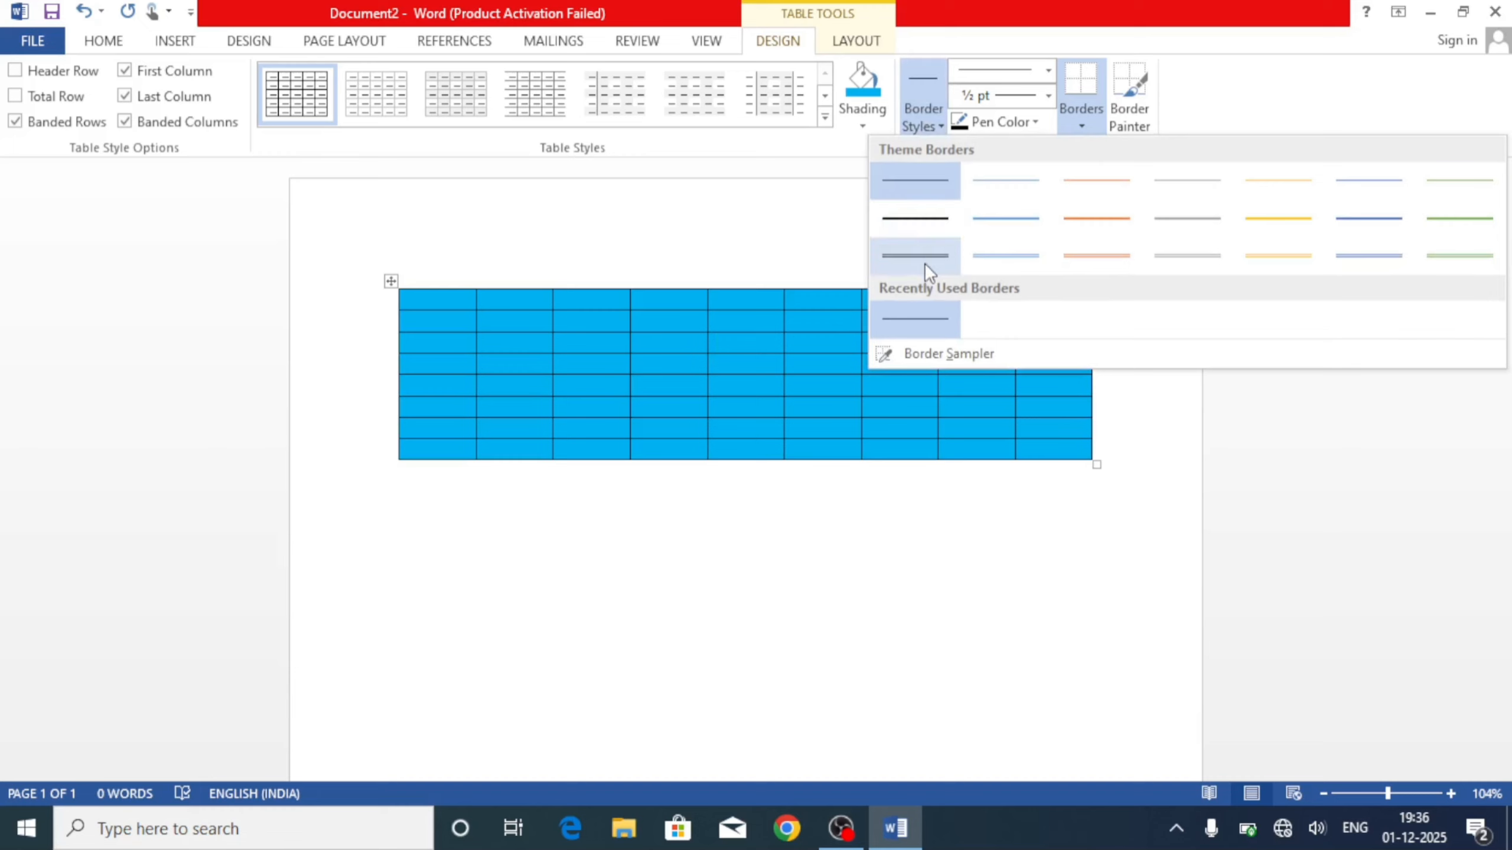
Paint light orange ½ pt double-line borders along the table's top edge, below the first row's first seven cells and beside its seventh cell.
{"action": "left_click", "coordinate": [1087, 254]}
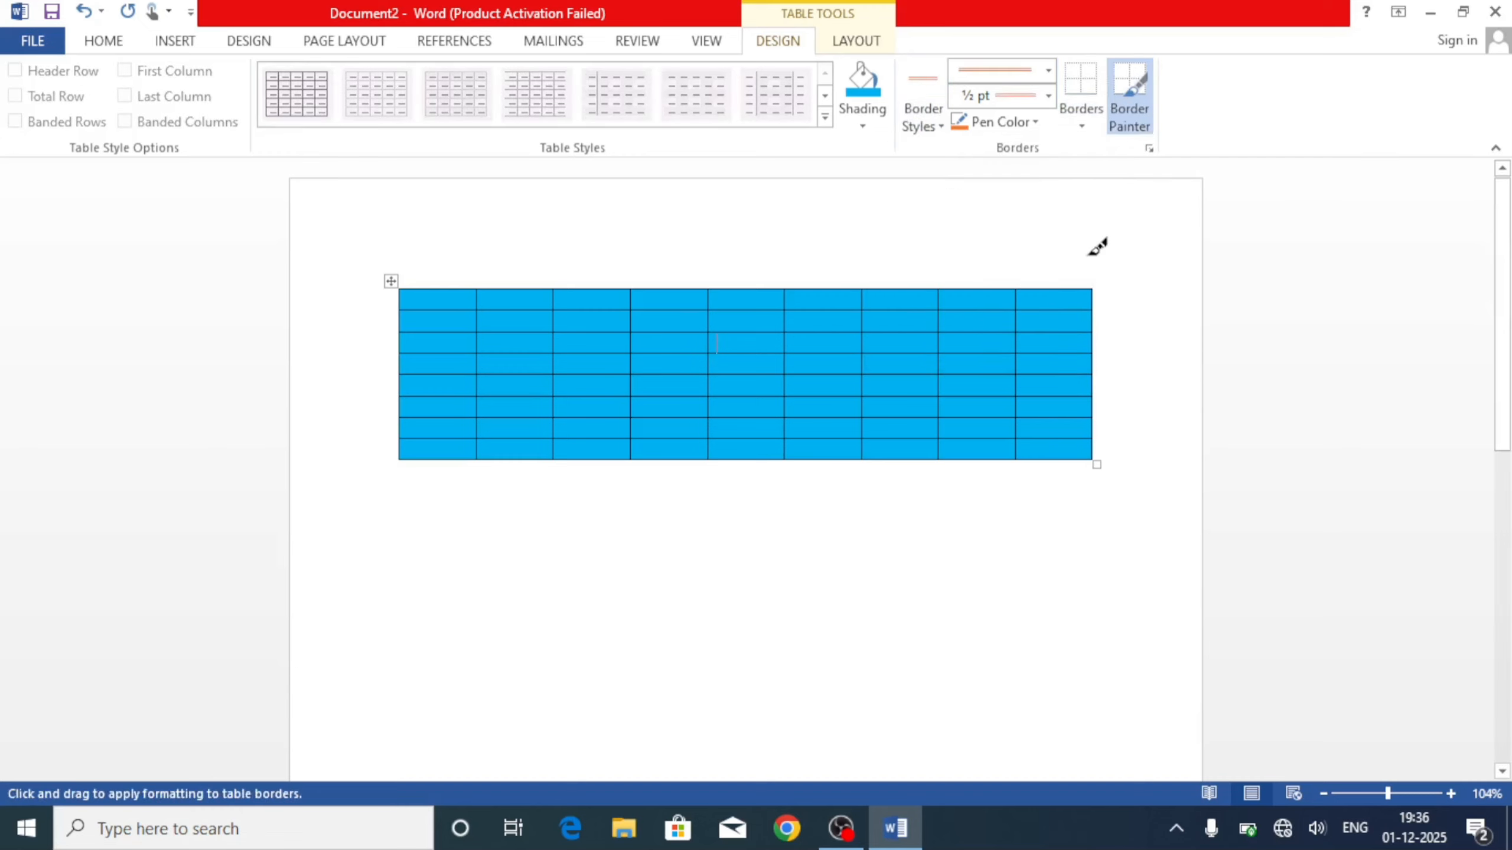
{"action": "left_click", "coordinate": [939, 310]}
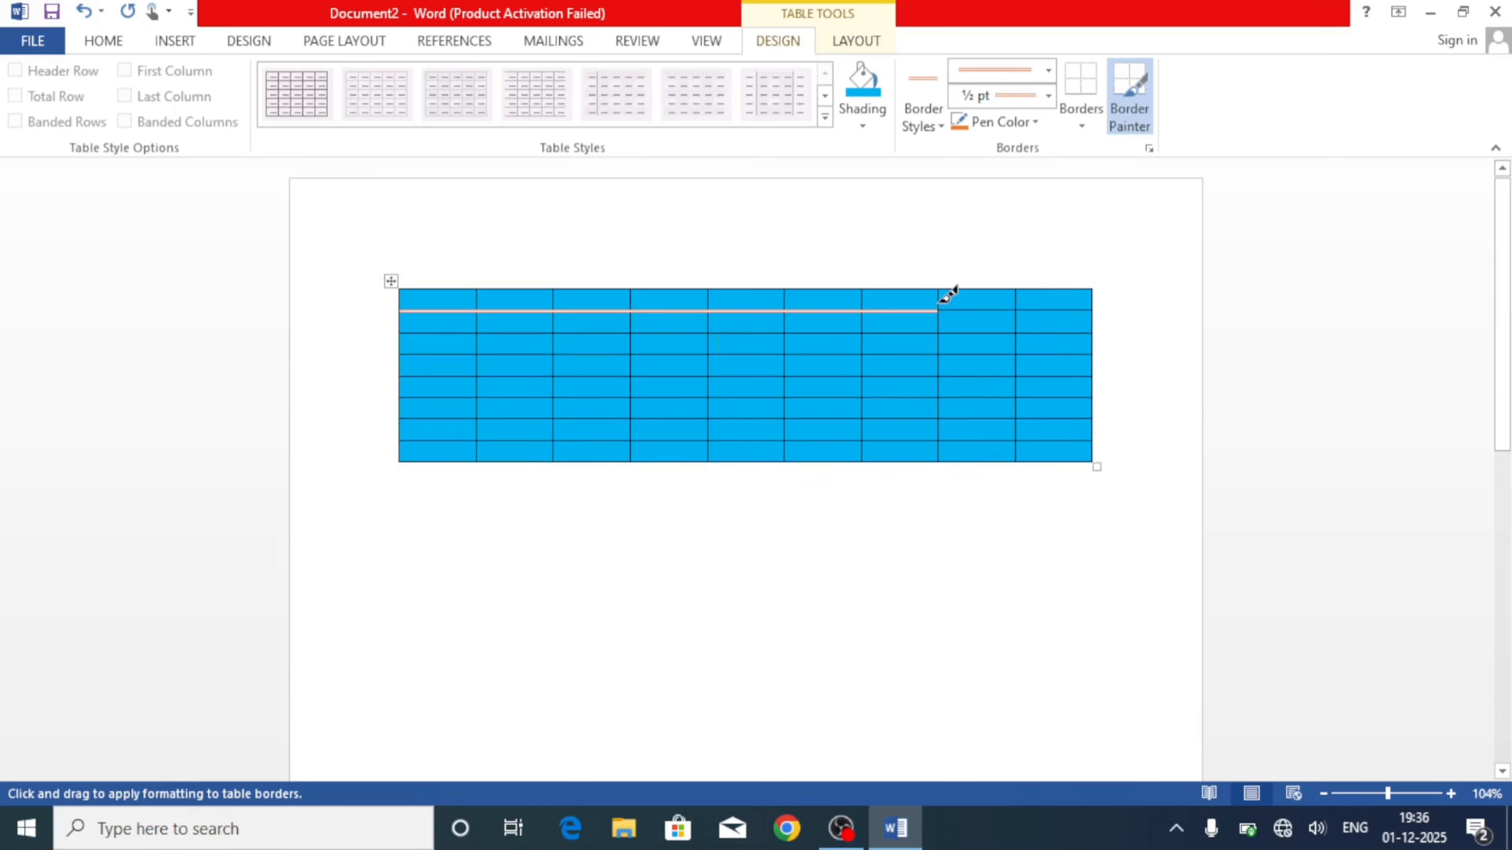
{"action": "left_click", "coordinate": [939, 301]}
{"action": "left_click", "coordinate": [921, 290]}
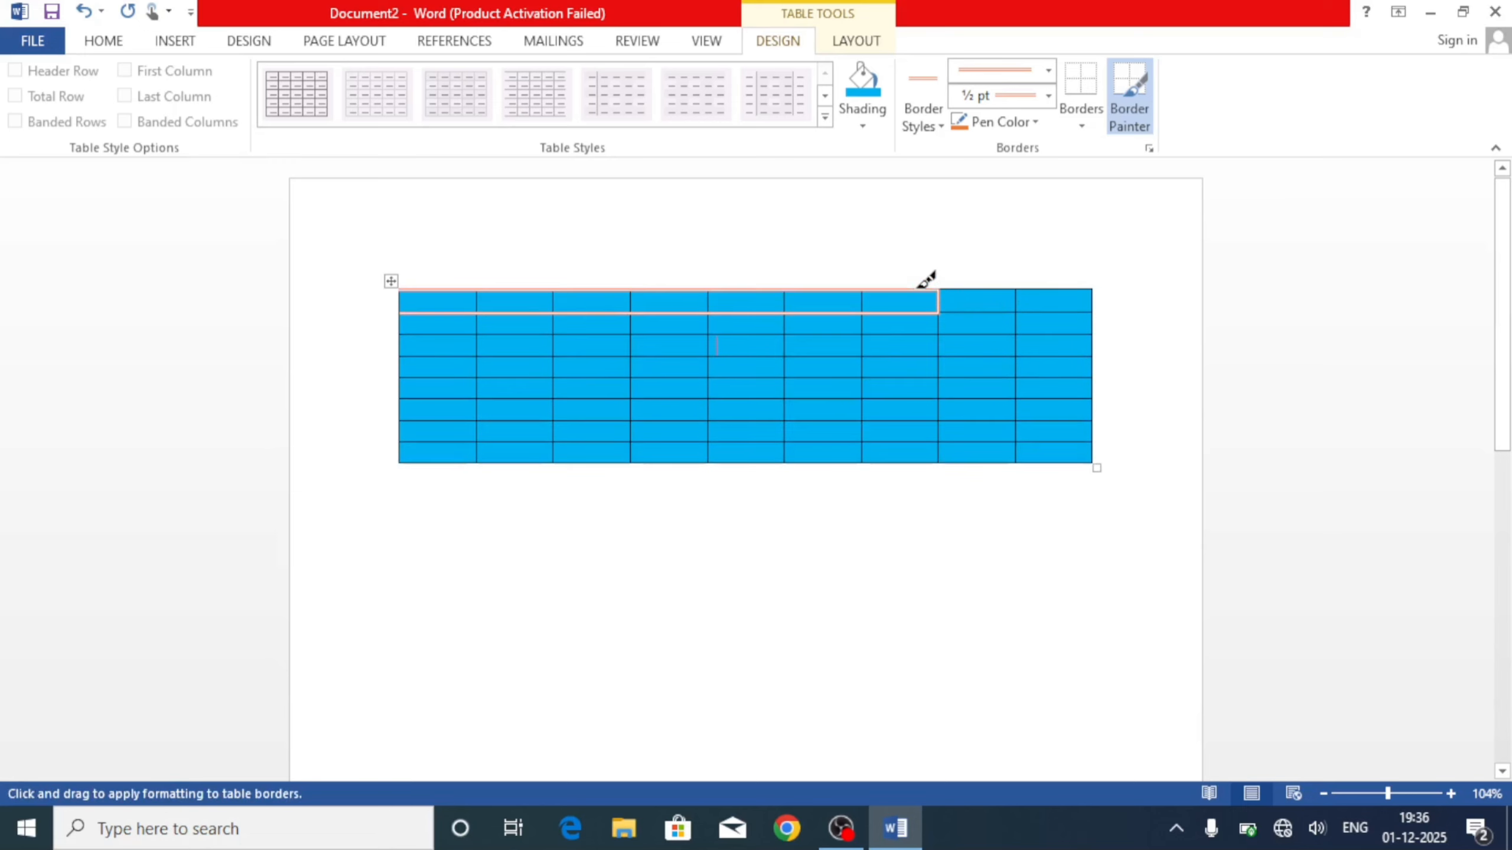
{"action": "left_click", "coordinate": [1006, 288]}
{"action": "left_click", "coordinate": [1049, 289]}
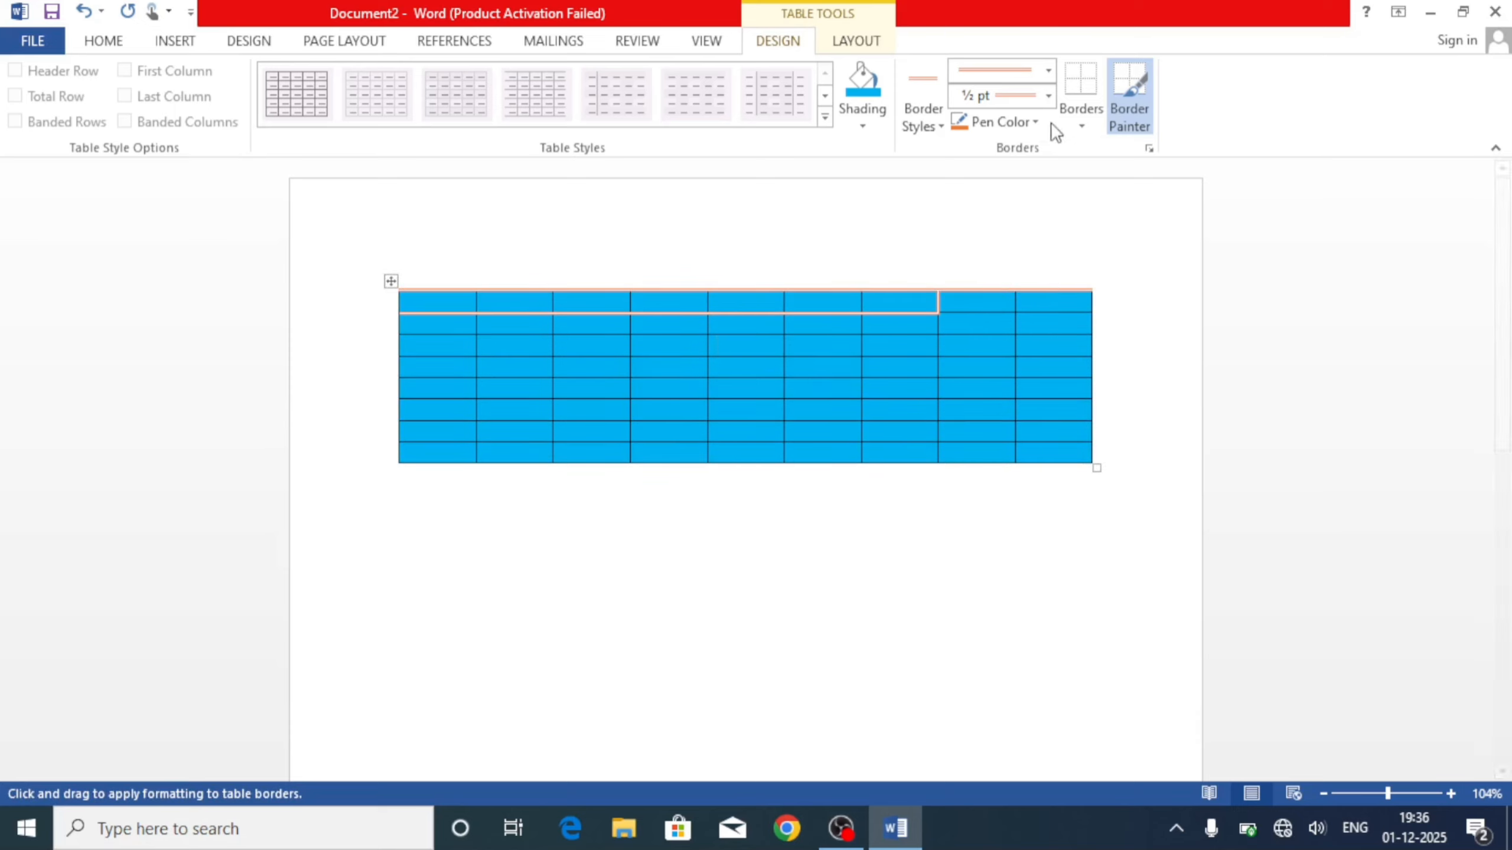
Paint red 4 ½ pt triple-line borders beside the second row's seventh cell and below the third row's first seven cells.
{"action": "left_click", "coordinate": [1048, 71]}
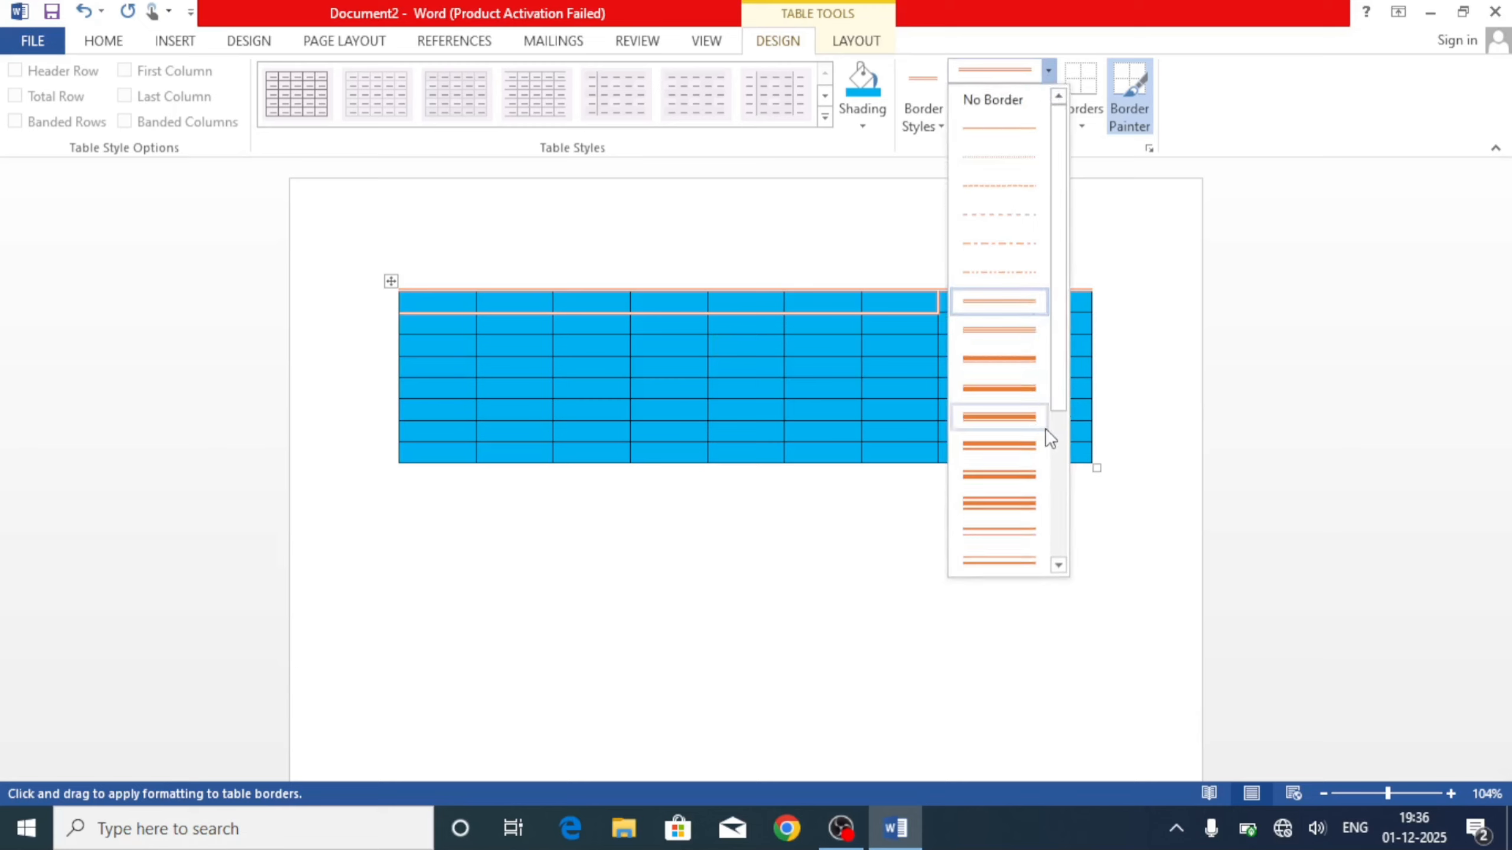
{"action": "mouse_move", "coordinate": [1053, 415]}
{"action": "left_mouse_down"}
{"action": "mouse_move", "coordinate": [1067, 540]}
{"action": "mouse_move", "coordinate": [1000, 402]}
{"action": "mouse_move", "coordinate": [999, 486]}
{"action": "mouse_move", "coordinate": [1001, 440]}
{"action": "left_mouse_up"}
{"action": "left_click", "coordinate": [1001, 440]}
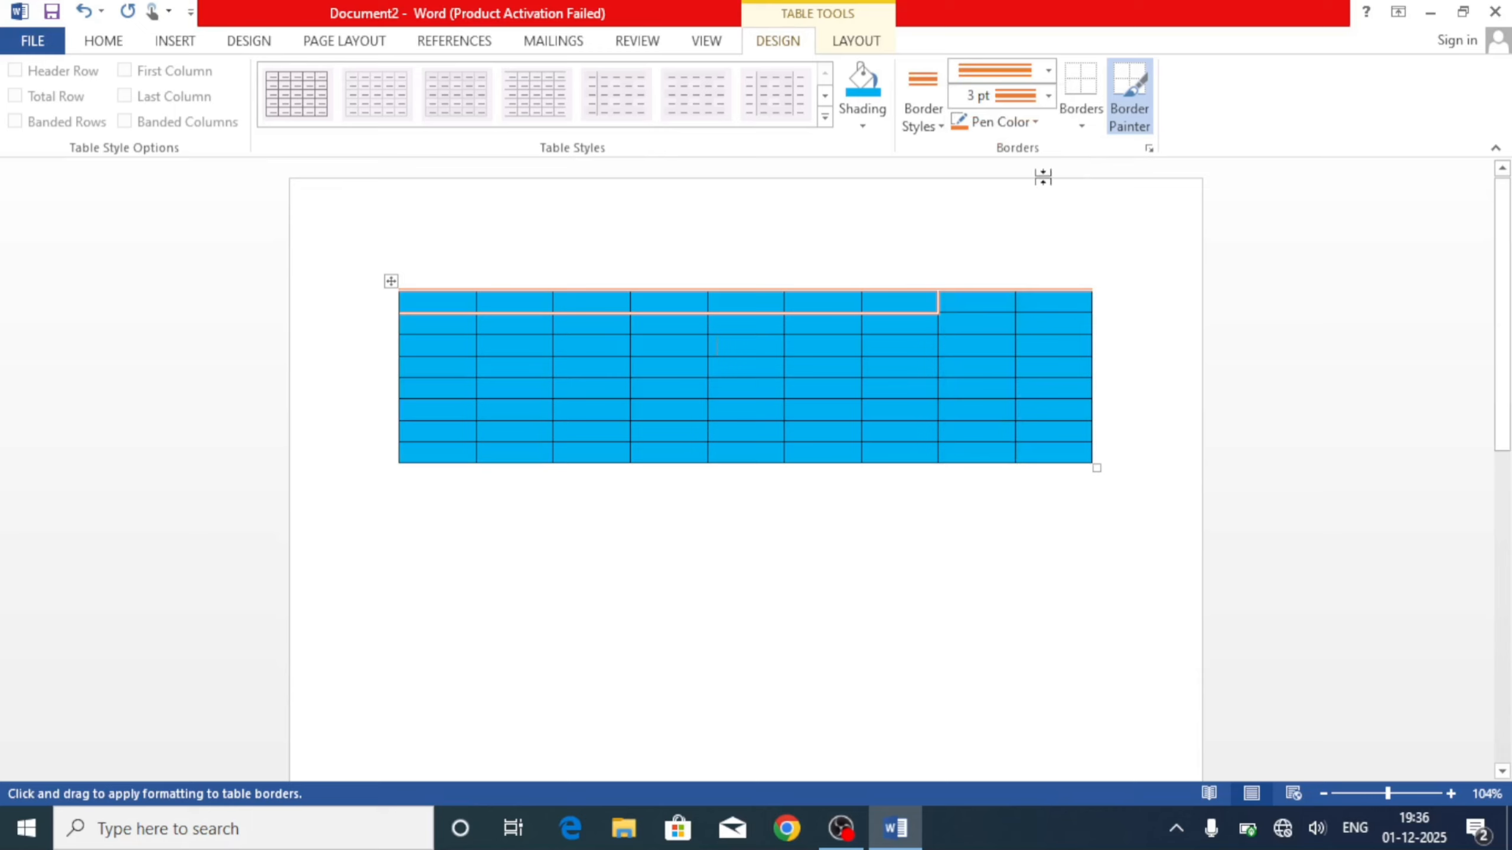
{"action": "left_click", "coordinate": [1049, 99]}
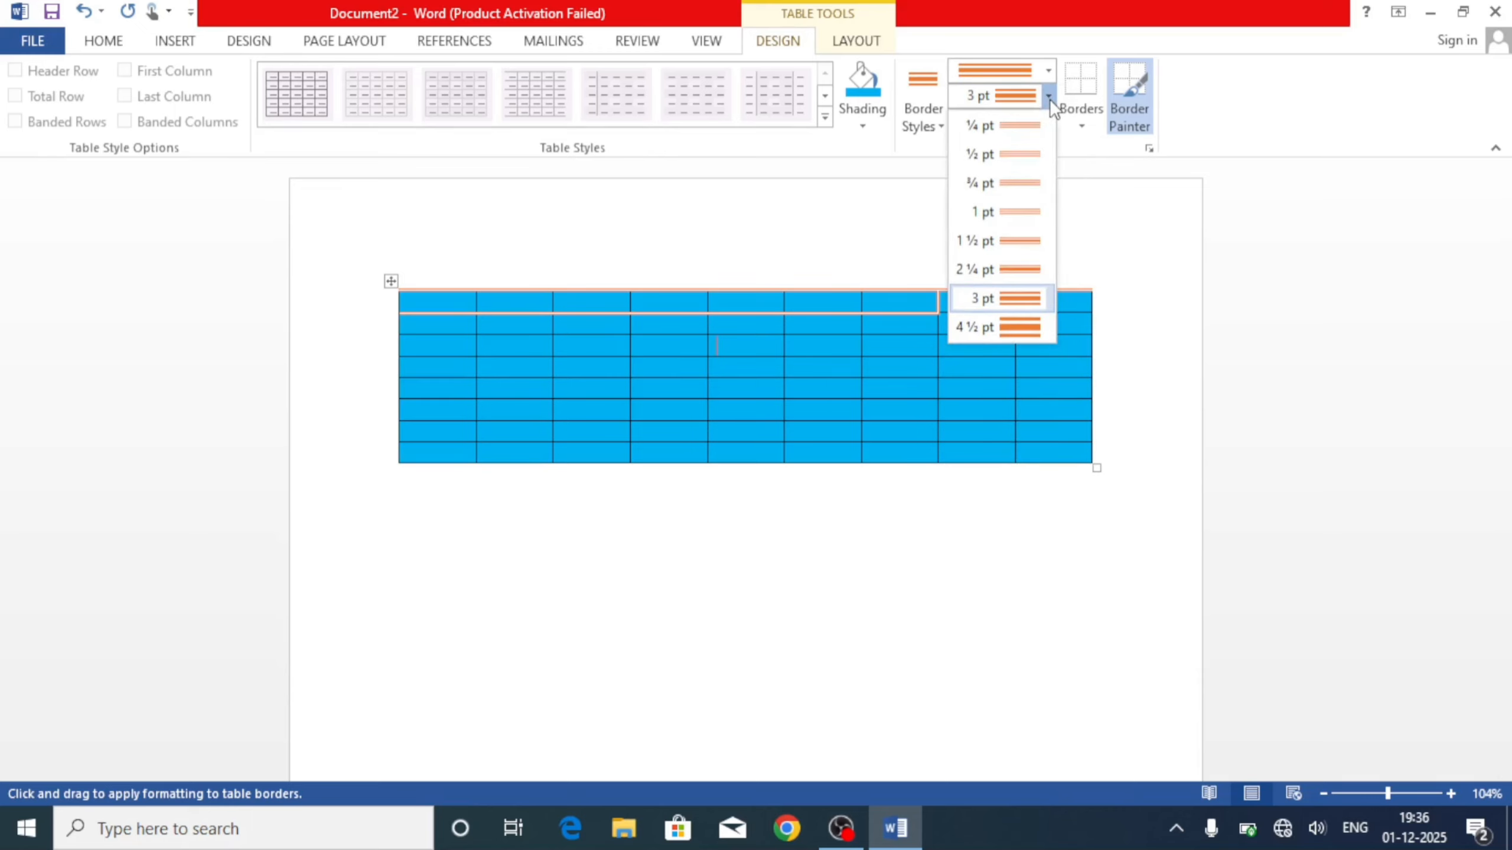
{"action": "left_click", "coordinate": [1002, 328]}
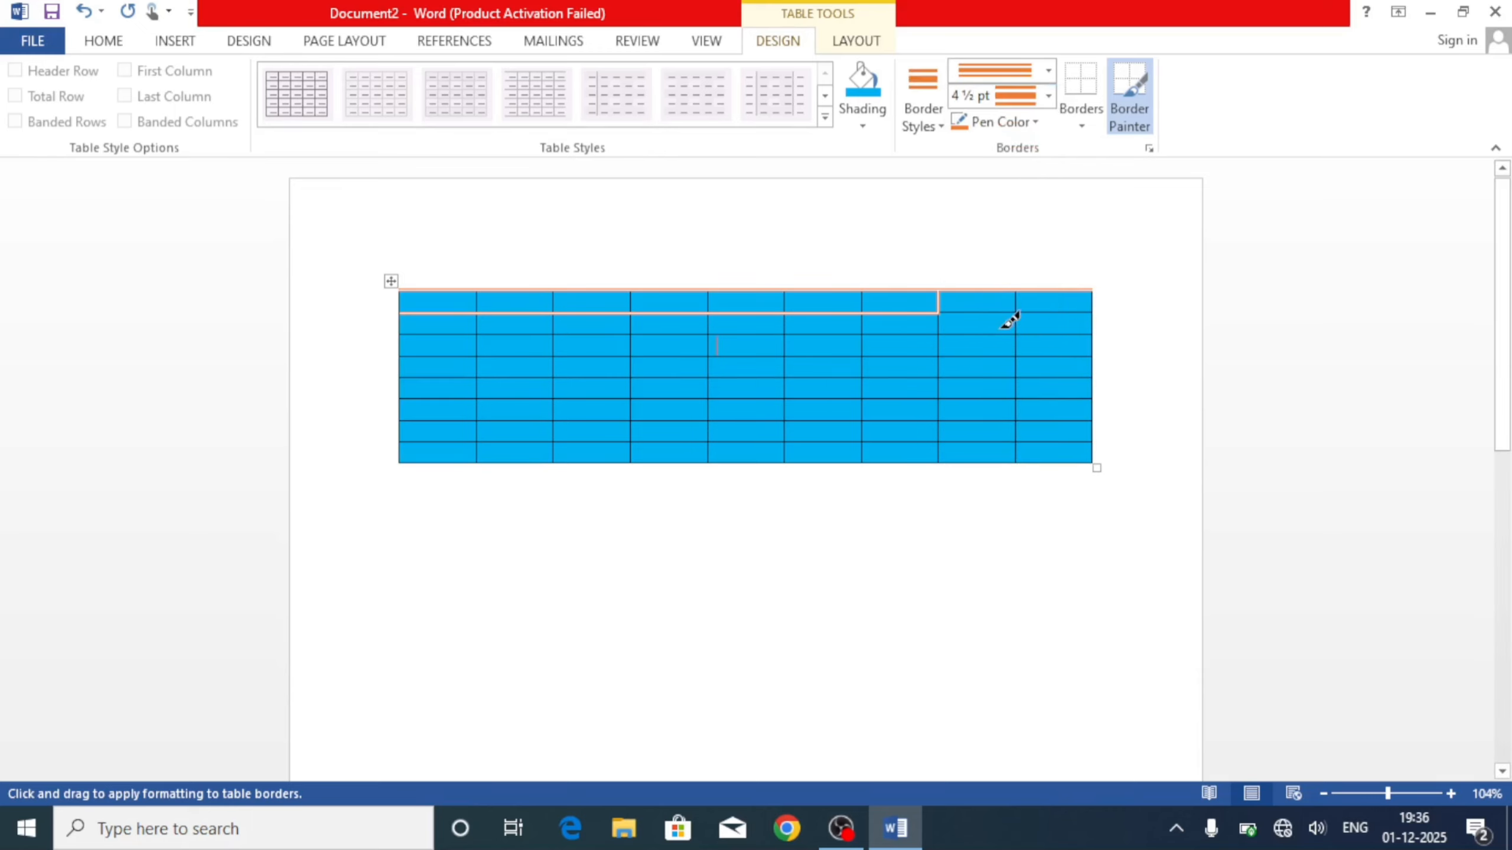
{"action": "left_click", "coordinate": [1006, 128]}
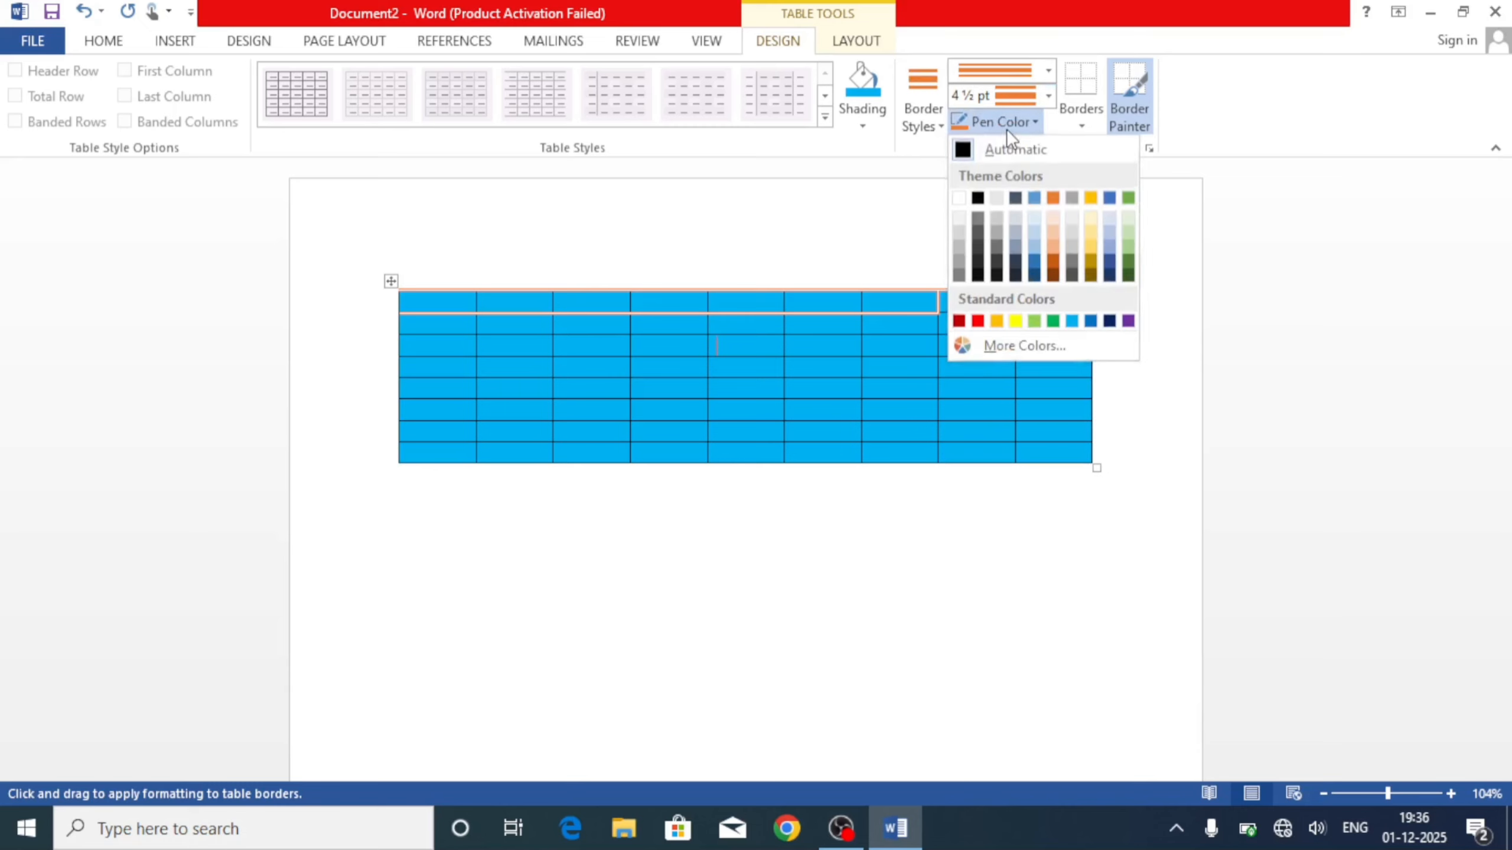
{"action": "left_click", "coordinate": [978, 321]}
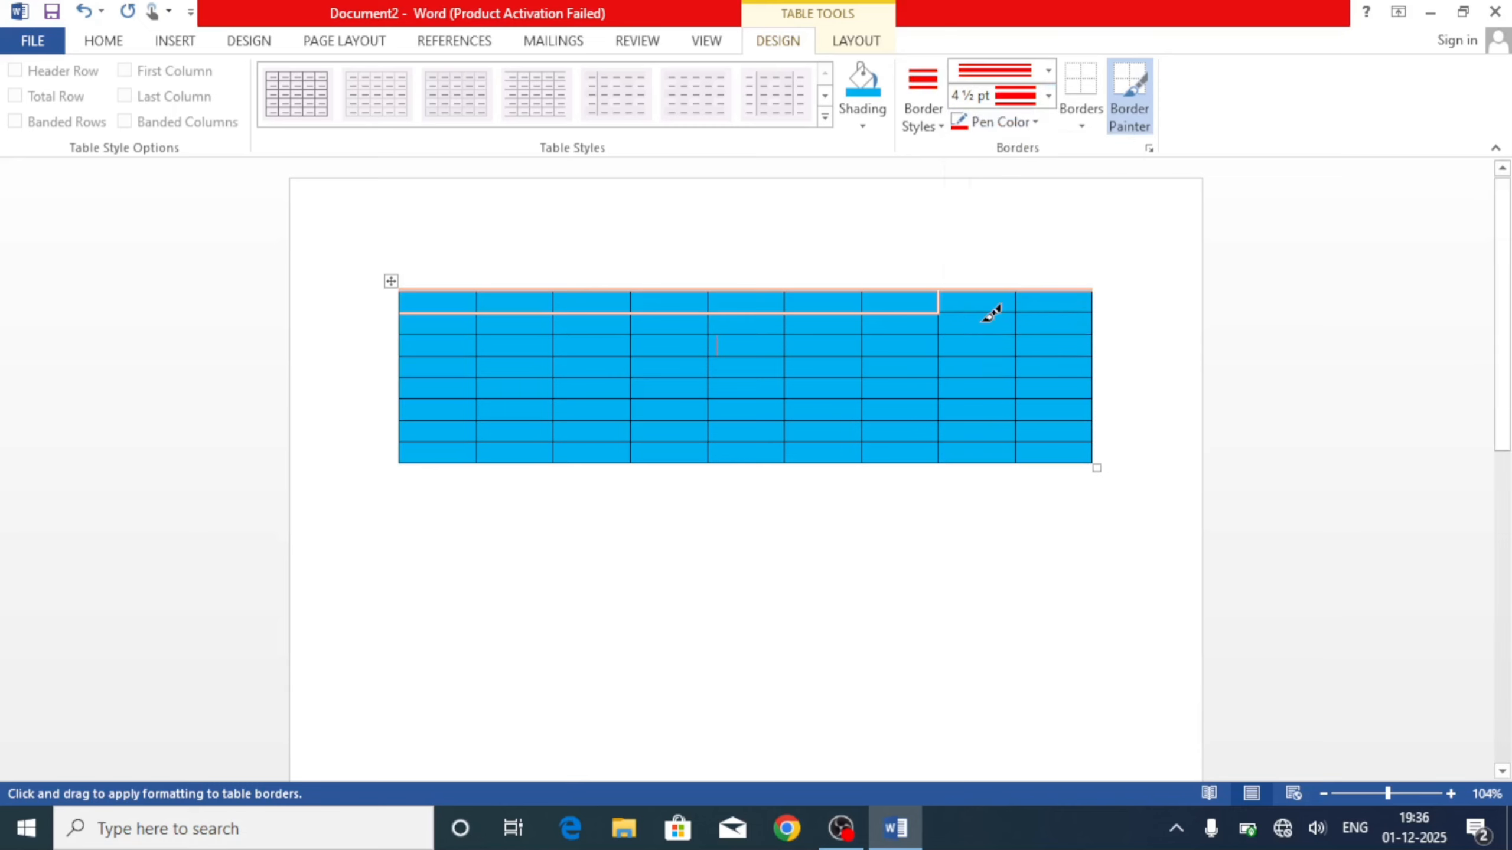
{"action": "left_click", "coordinate": [939, 324]}
{"action": "left_click", "coordinate": [939, 352]}
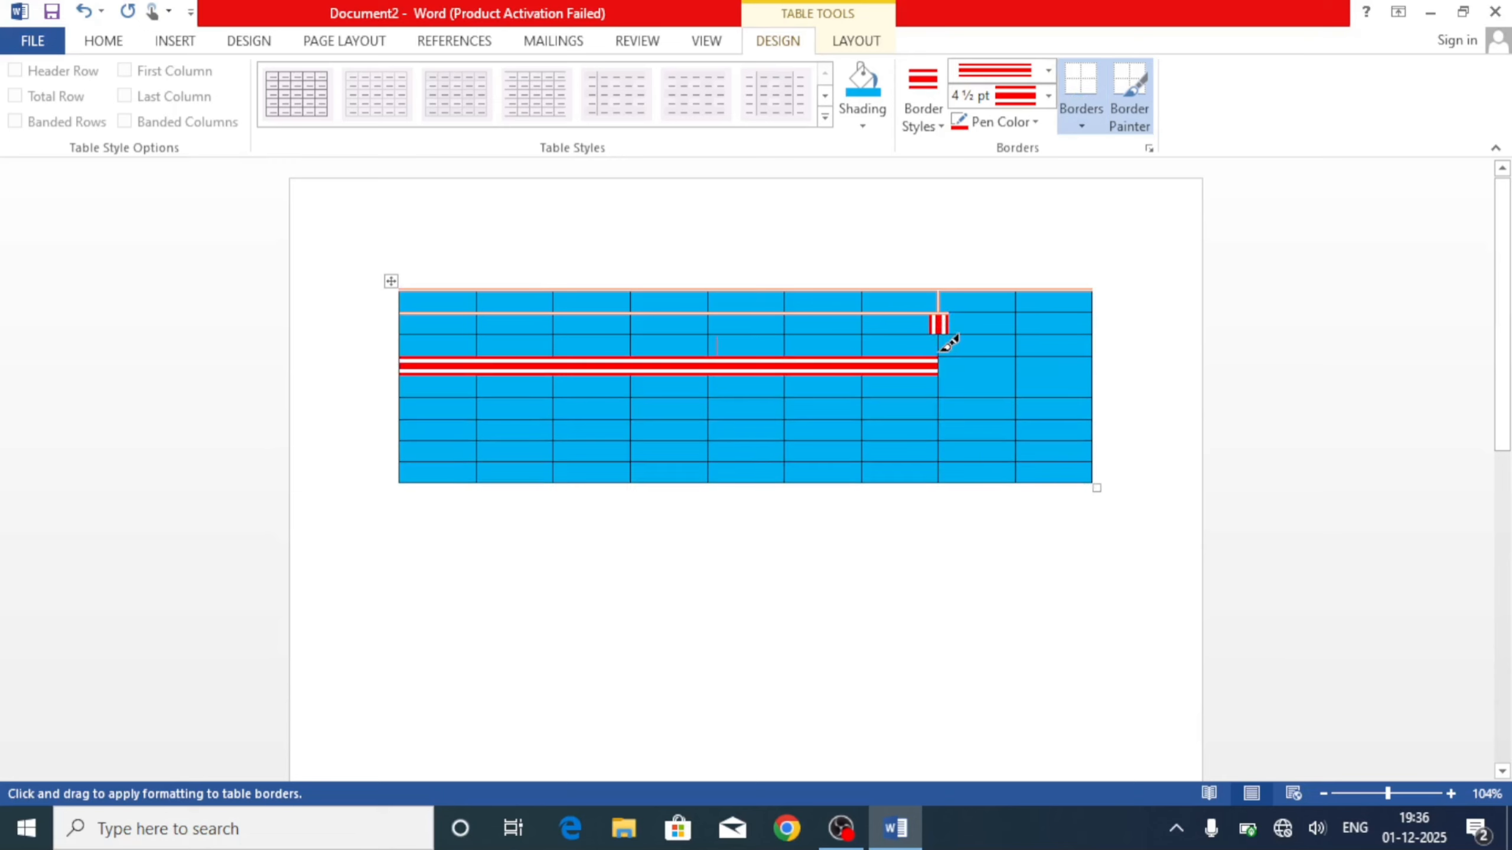
Paint red 4 ½ pt triple-line borders beside the seventh cell of rows three to seven and above the table's first cell.
{"action": "left_click", "coordinate": [940, 342]}
{"action": "left_click", "coordinate": [946, 386]}
{"action": "left_click", "coordinate": [950, 407]}
{"action": "left_click", "coordinate": [950, 428]}
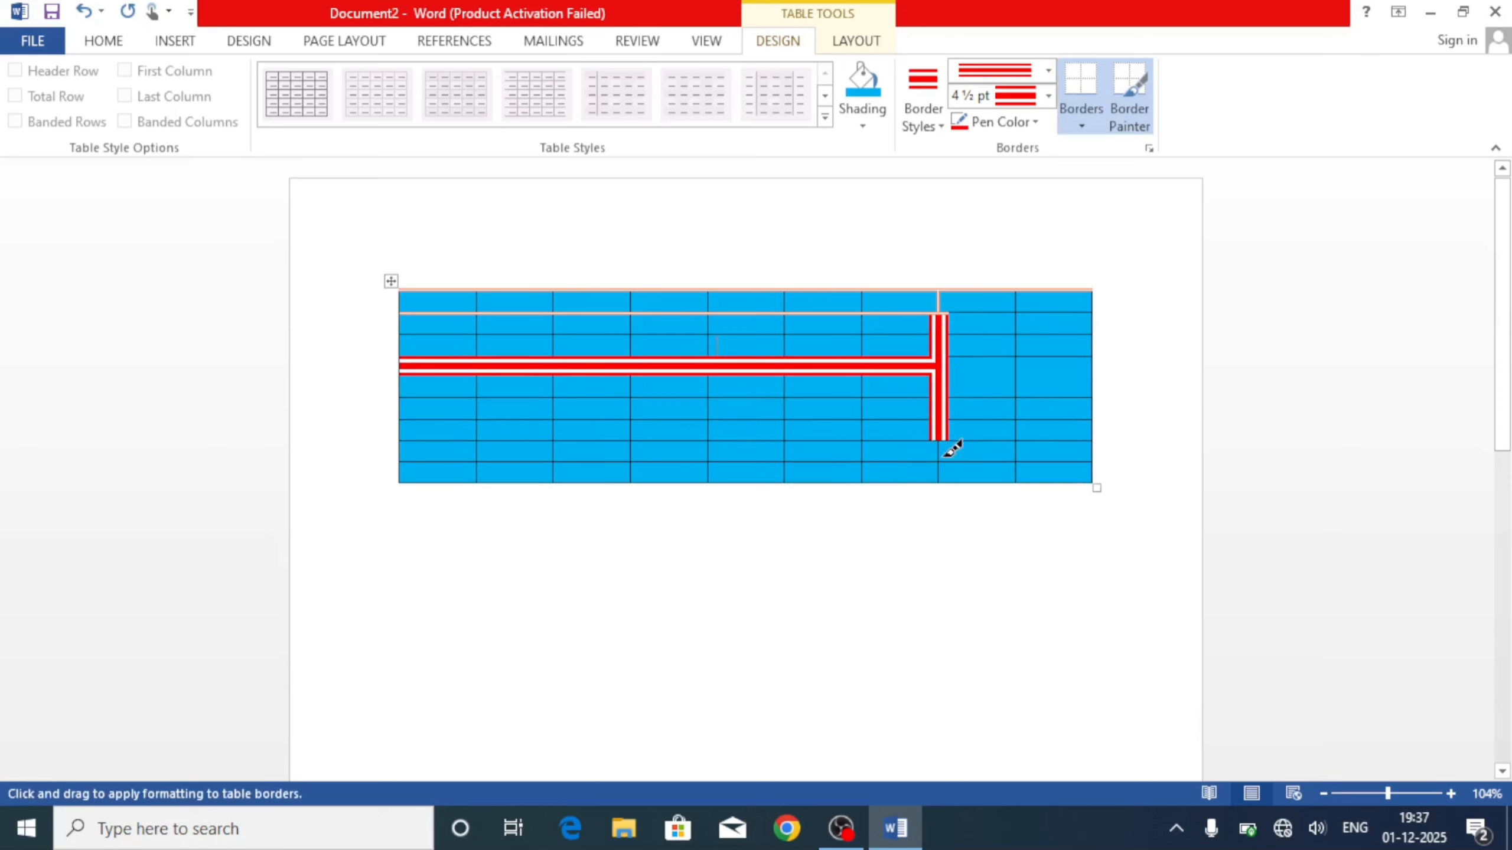
{"action": "left_click", "coordinate": [946, 452]}
{"action": "left_click", "coordinate": [397, 290]}
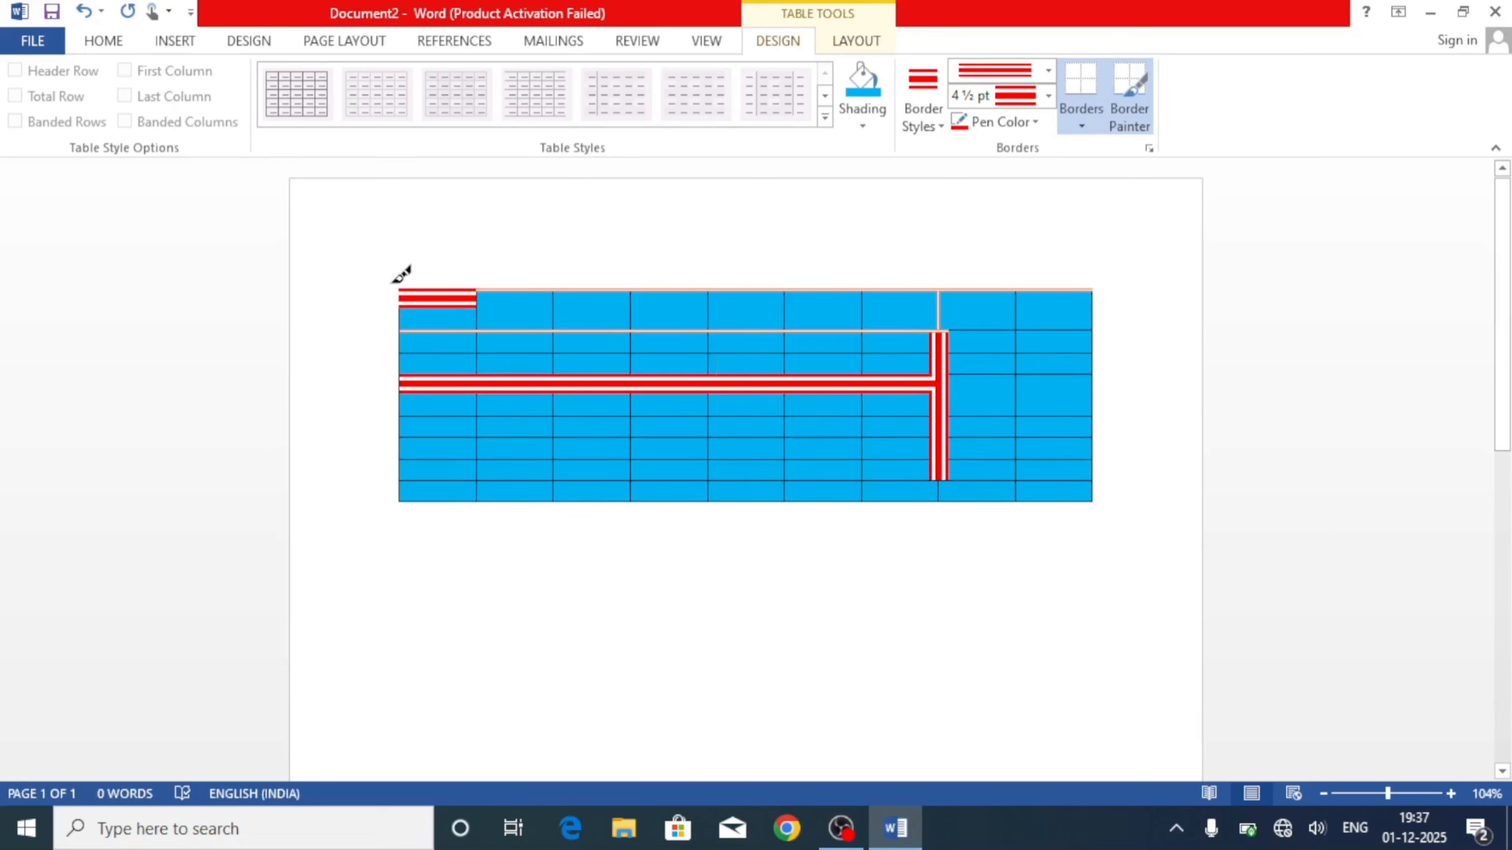
{"action": "key", "text": "Escape"}
Apply All Borders to the entire table in the red 4 ½ pt triple-line style and preview other border placements.
{"action": "left_click", "coordinate": [392, 282]}
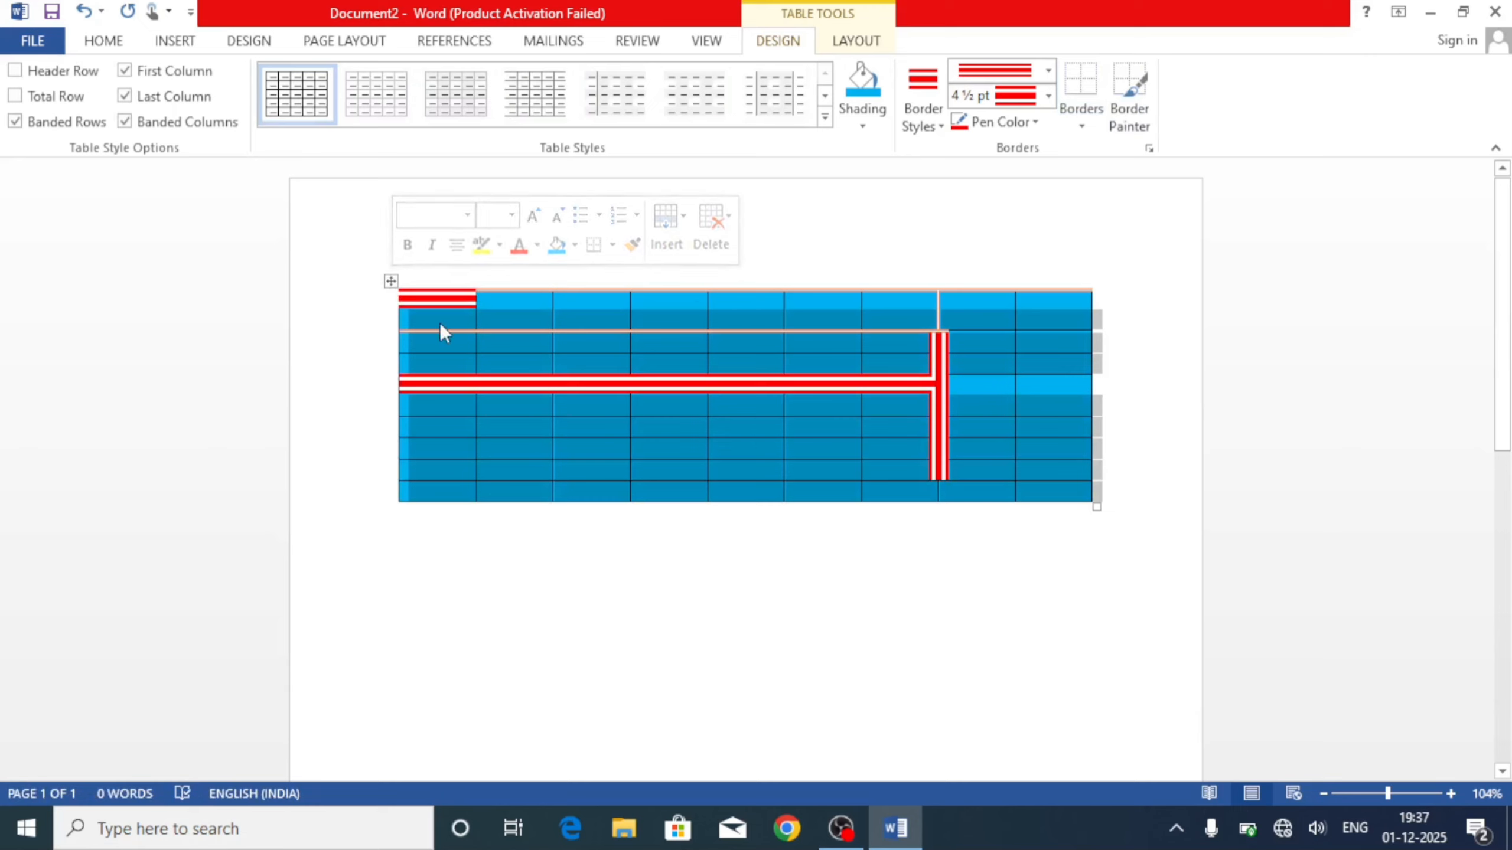
{"action": "left_click", "coordinate": [1078, 126]}
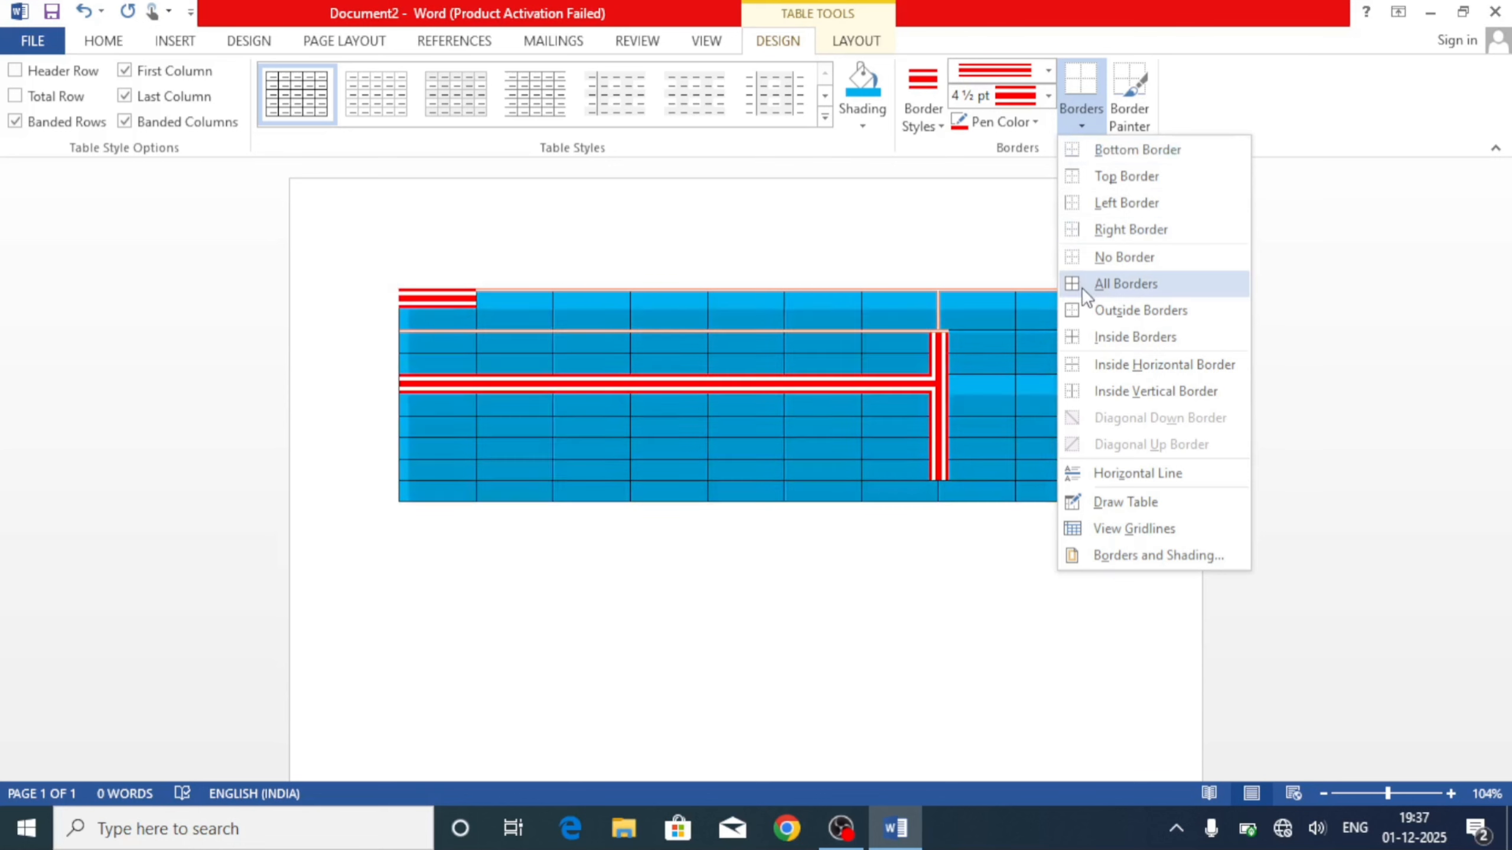
{"action": "left_click", "coordinate": [1082, 288]}
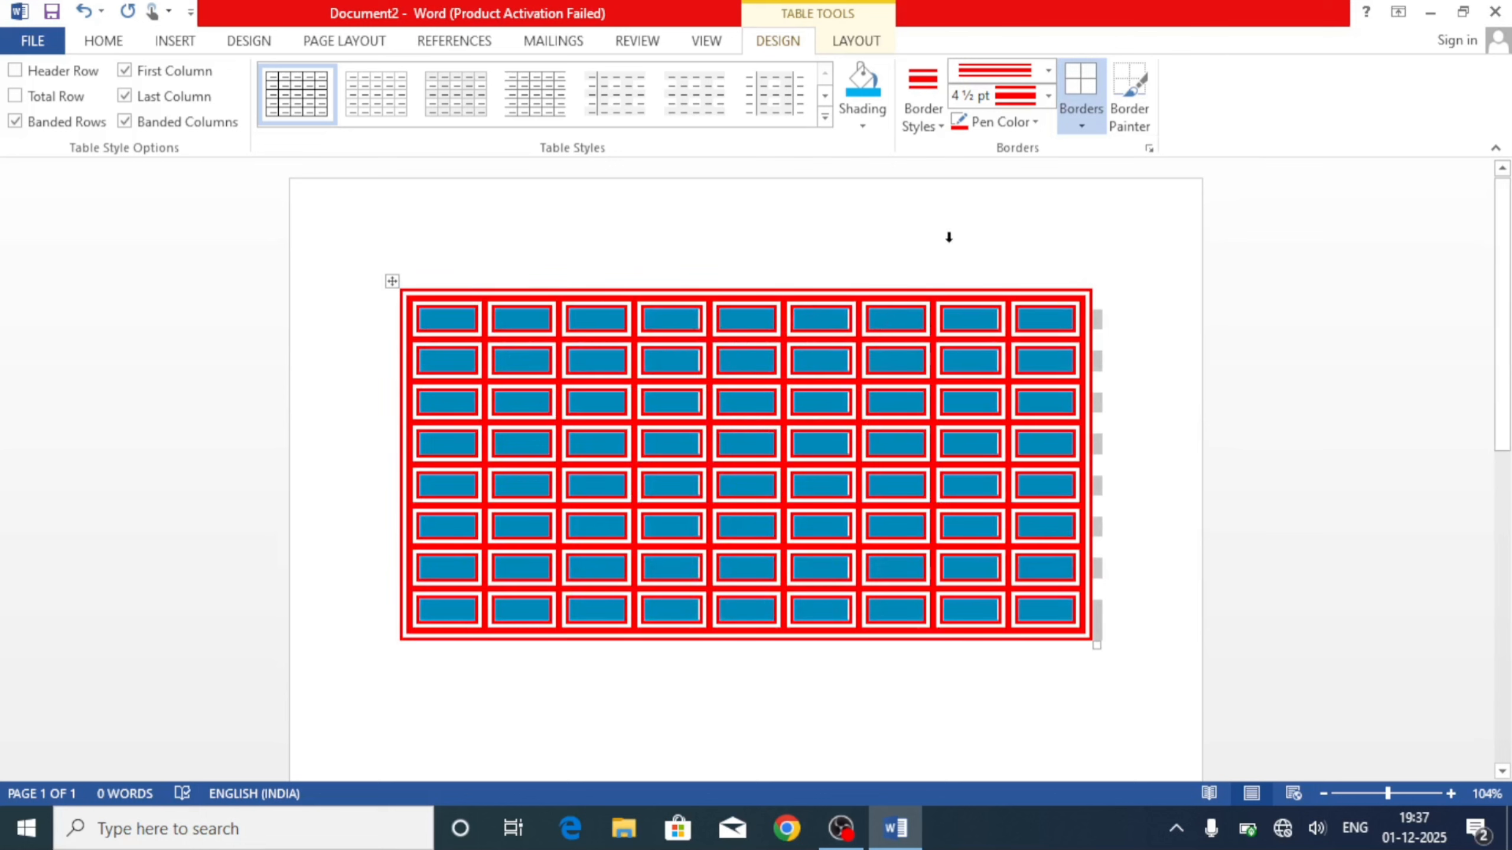
{"action": "left_click", "coordinate": [1073, 114]}
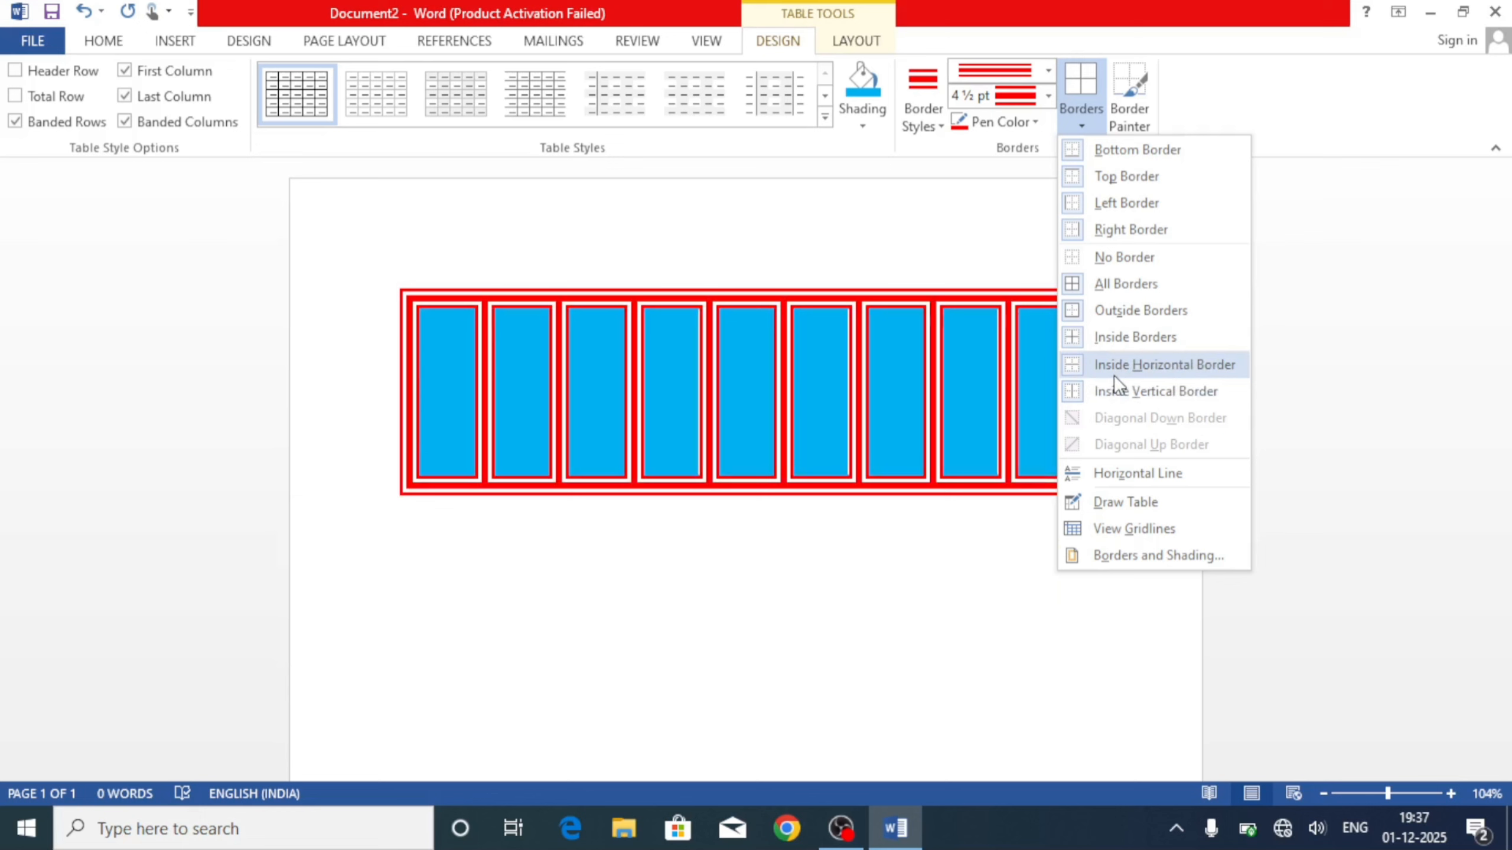
{"action": "left_click", "coordinate": [974, 263]}
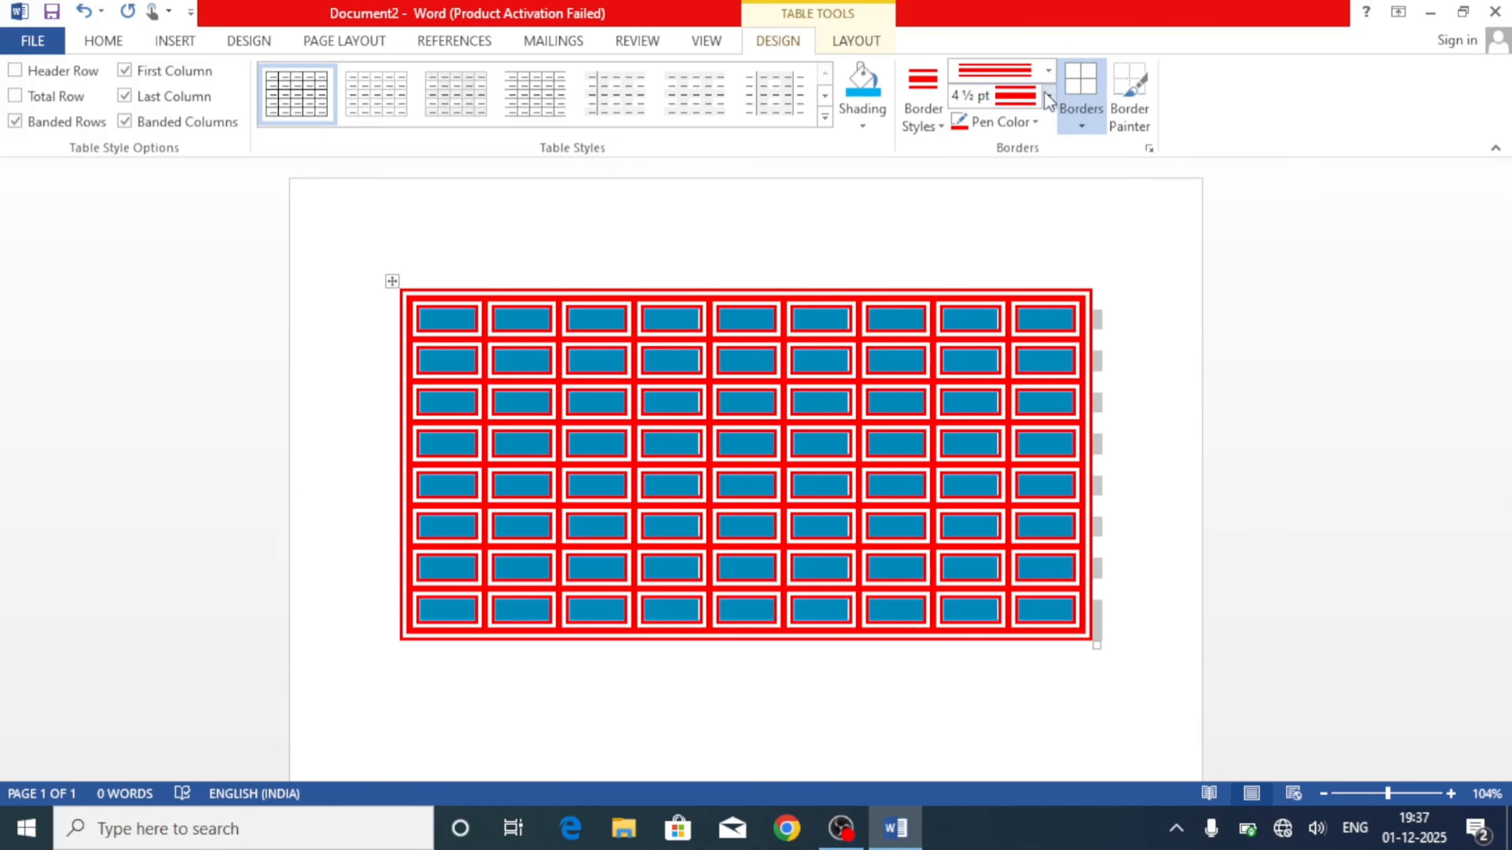
Paint red ½ pt triple-line borders beside the first row's eighth cell and the seventh cell of the first three rows.
{"action": "left_click", "coordinate": [1047, 72]}
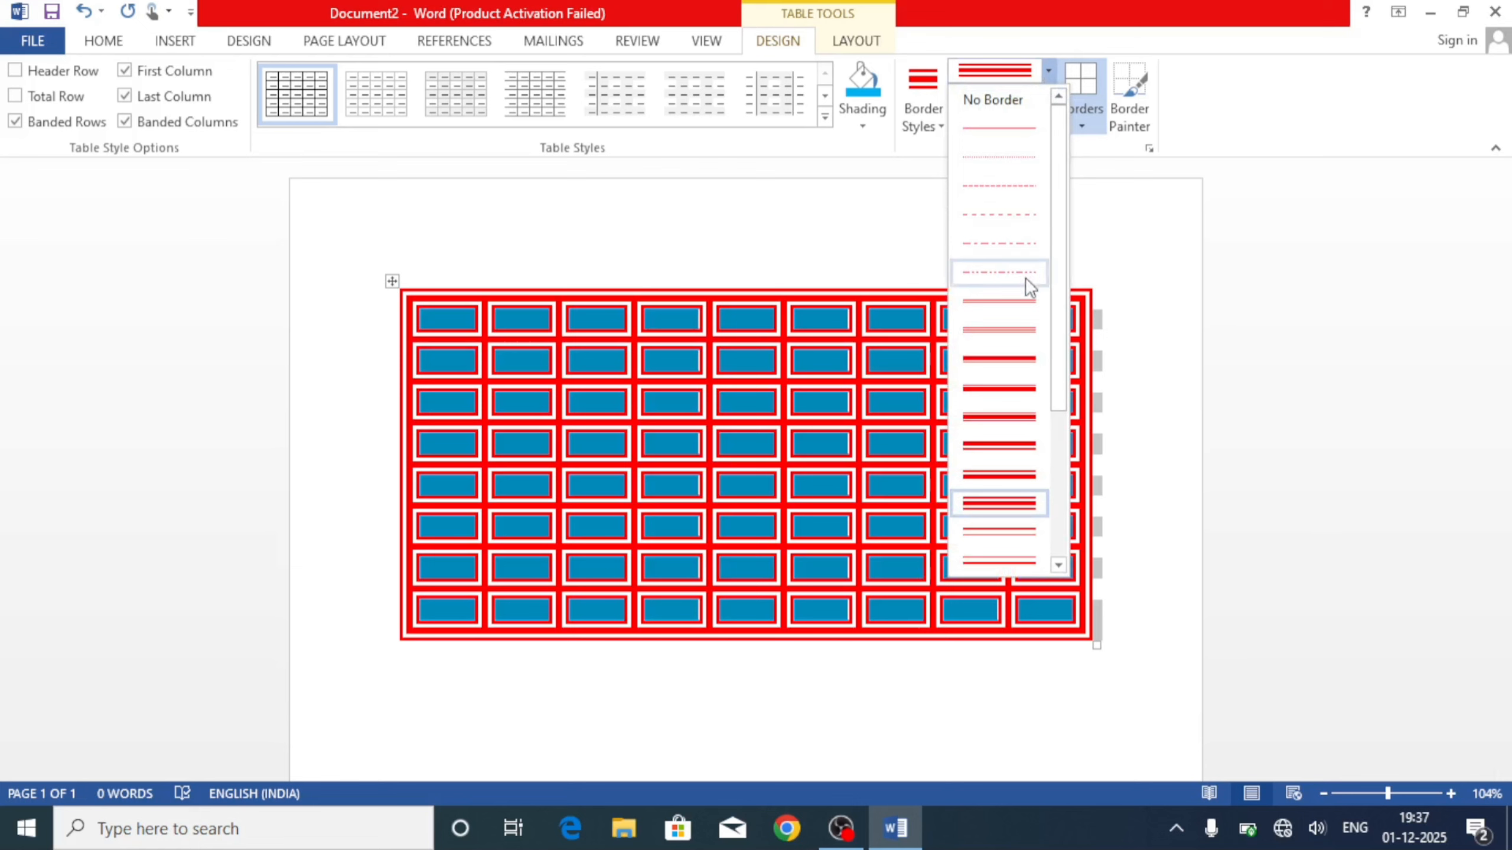
{"action": "left_click", "coordinate": [1029, 330]}
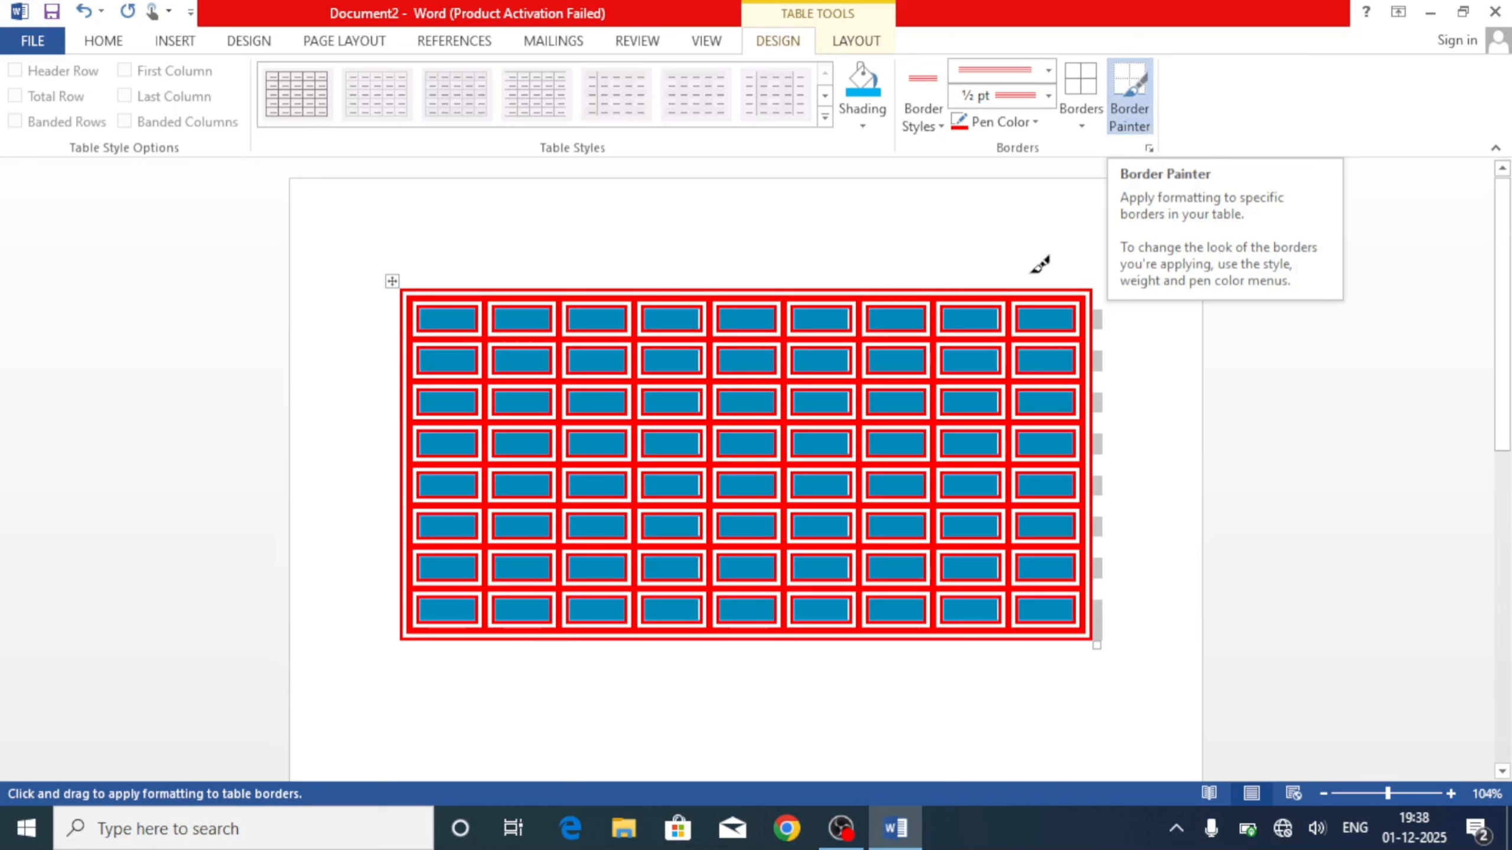
{"action": "left_click", "coordinate": [1023, 307]}
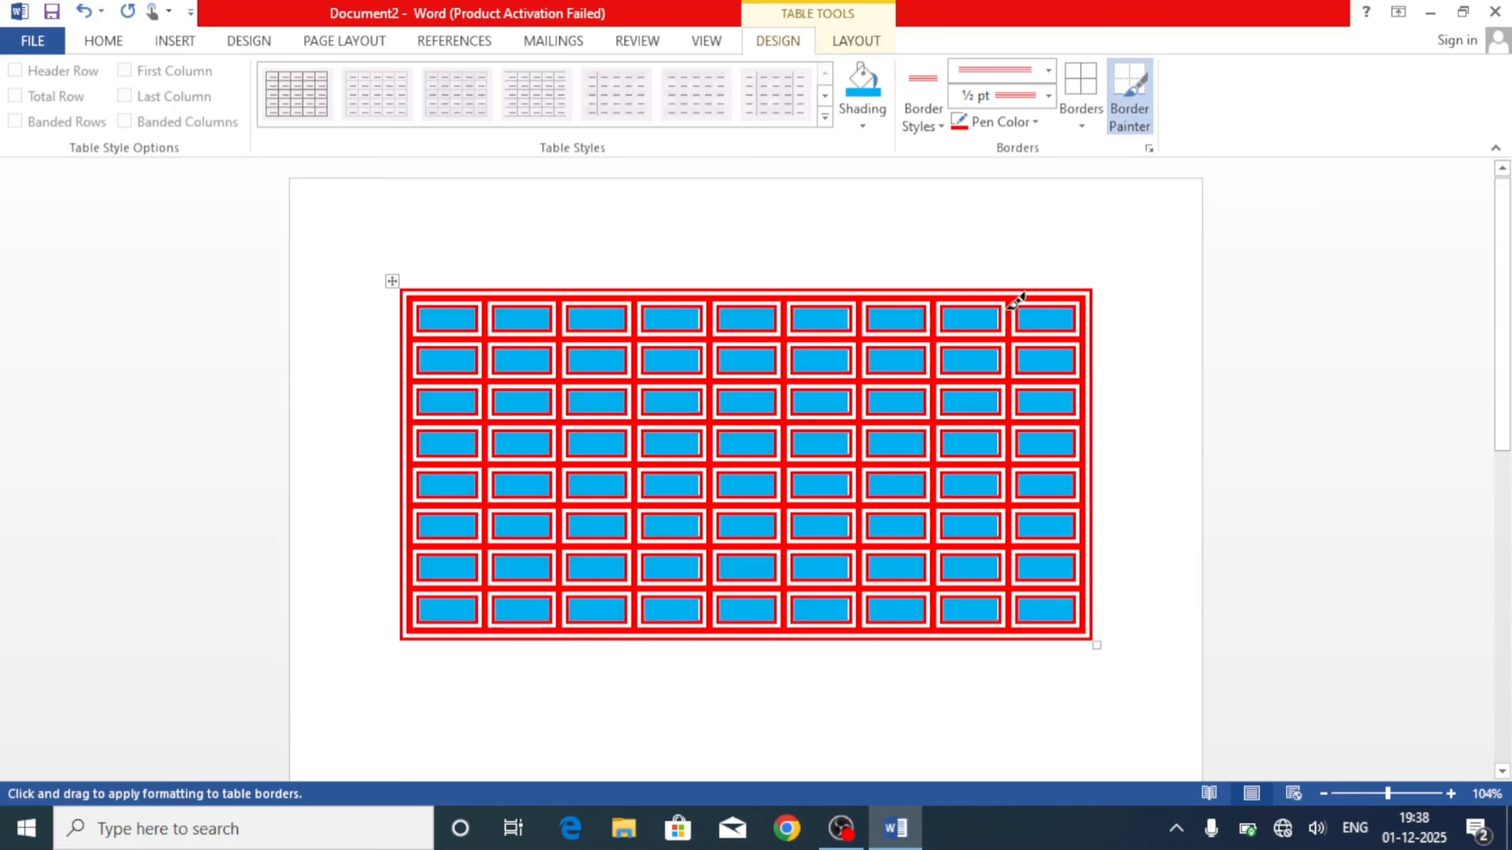
{"action": "left_click", "coordinate": [1013, 300]}
{"action": "left_click", "coordinate": [936, 313]}
{"action": "left_click", "coordinate": [932, 352]}
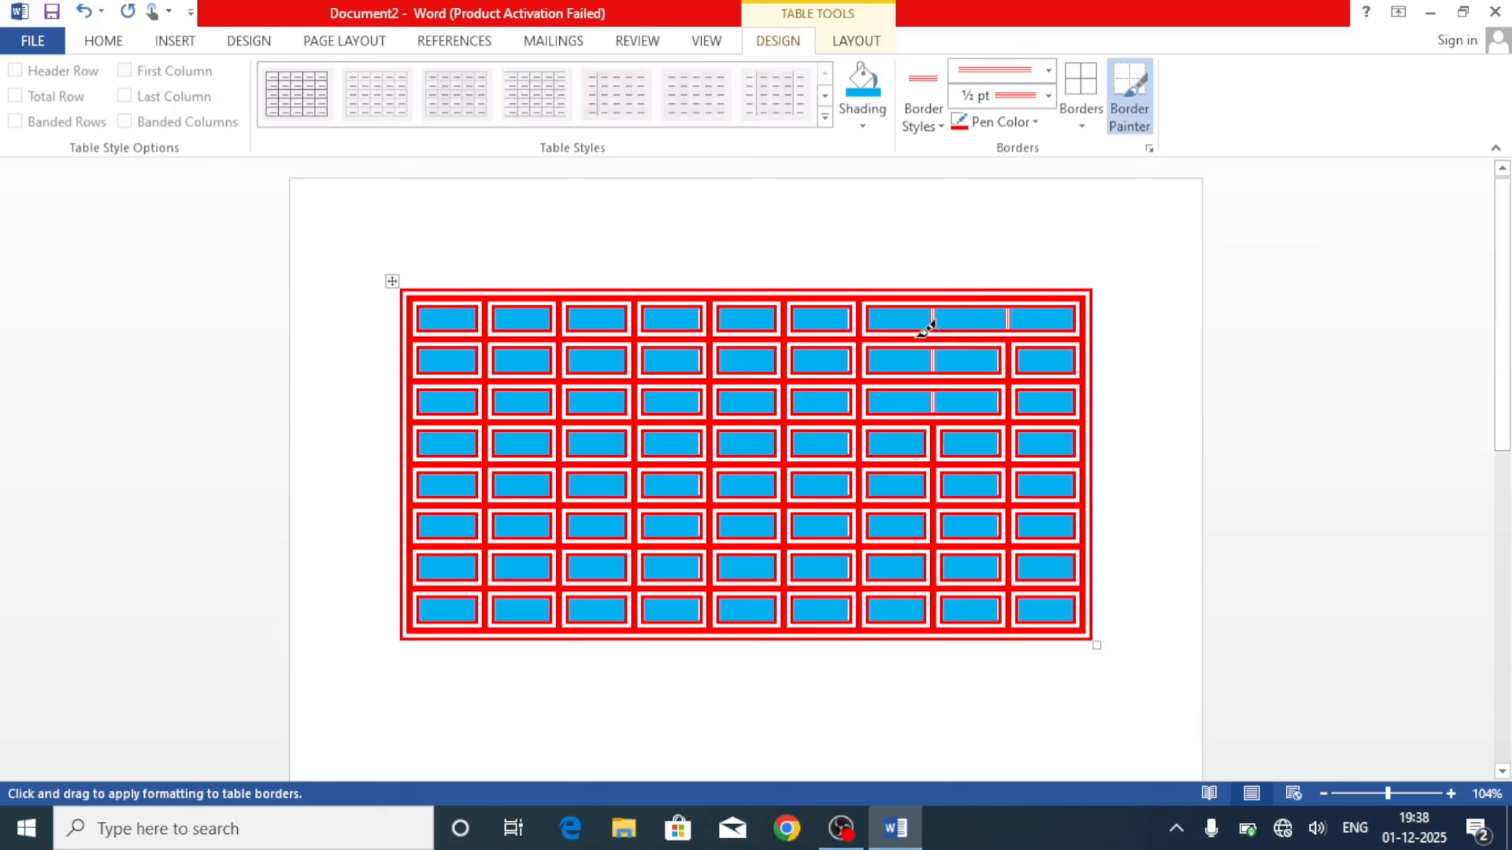